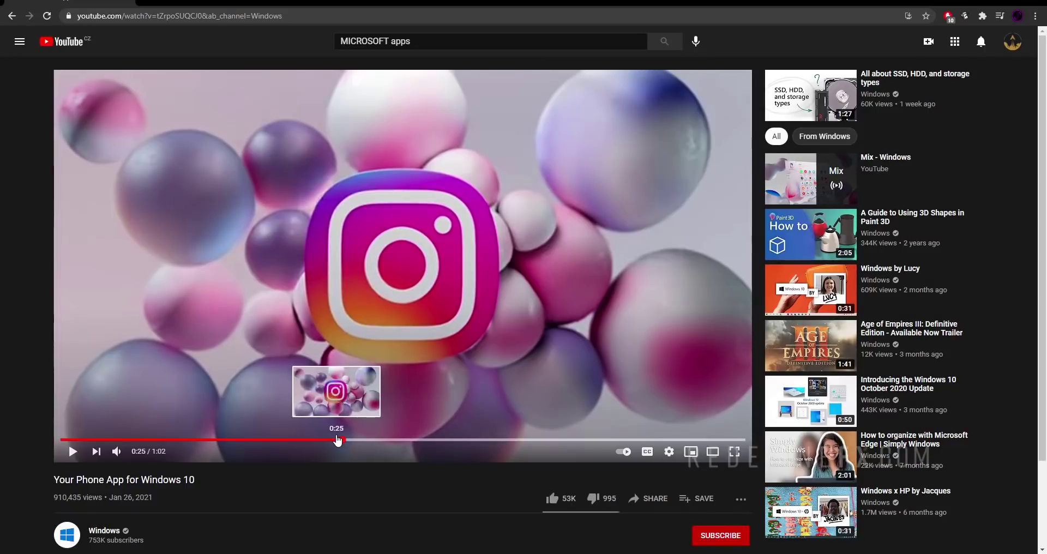
# - Play the Your Phone App for Windows 10 video from 0:25 and pause it on the Instagram logo scene
pyautogui.click(335, 439)
pyautogui.click(351, 257)
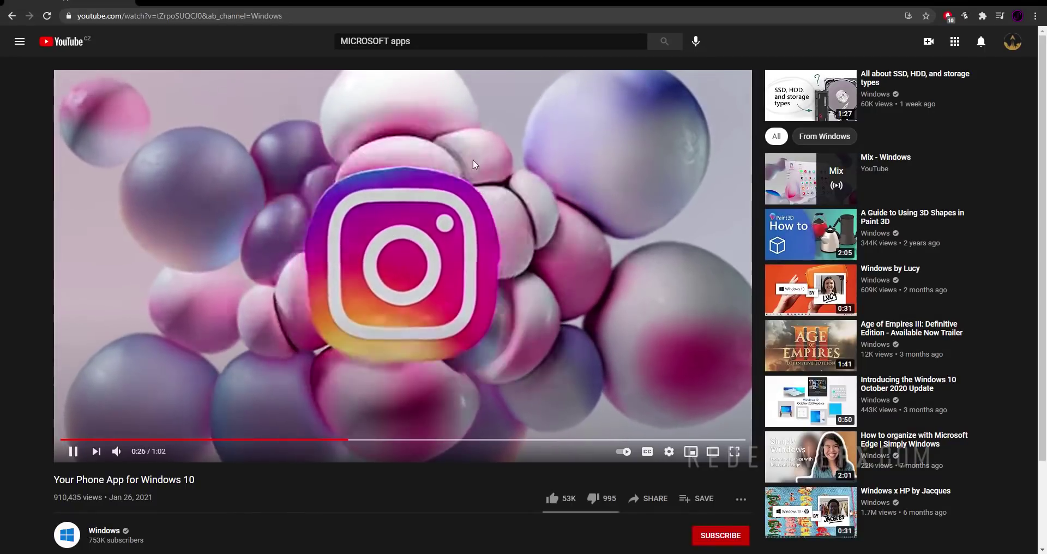
pyautogui.click(514, 144)
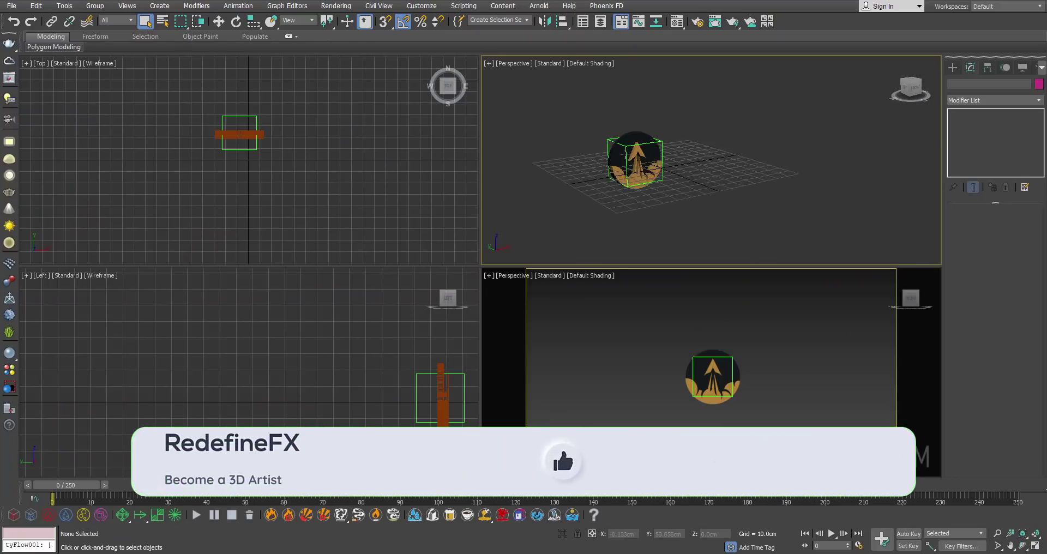
# - Switch to 3ds Max, view the logo in an enlarged perspective view and watch the soft_-RGB_color.mp4 reference clip
pyautogui.hotkey('alt', 'w')
pyautogui.keyDown('alt'); pyautogui.moveTo(578, 189); pyautogui.dragTo(591, 207, button='middle'); pyautogui.keyUp('alt')
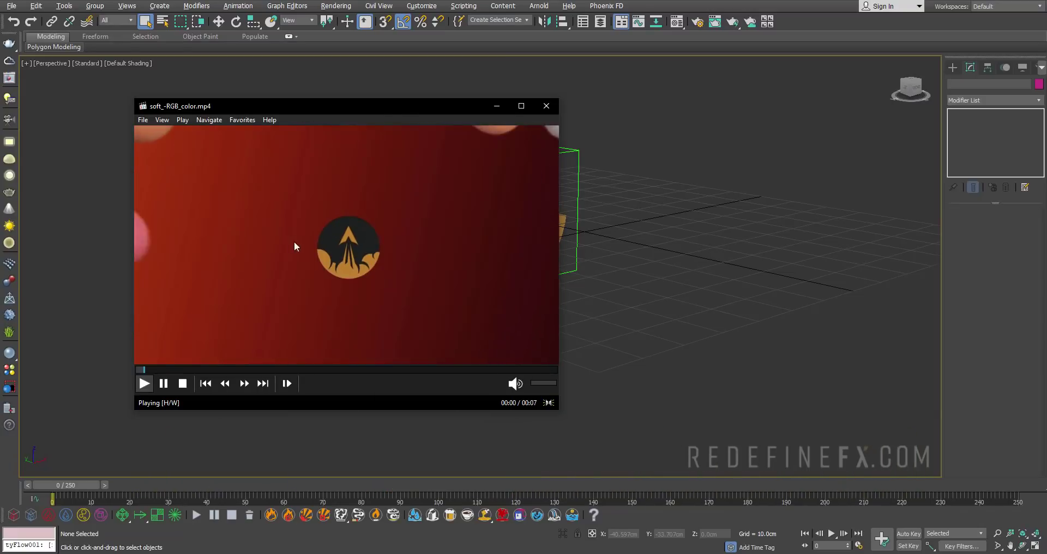
pyautogui.press('space')
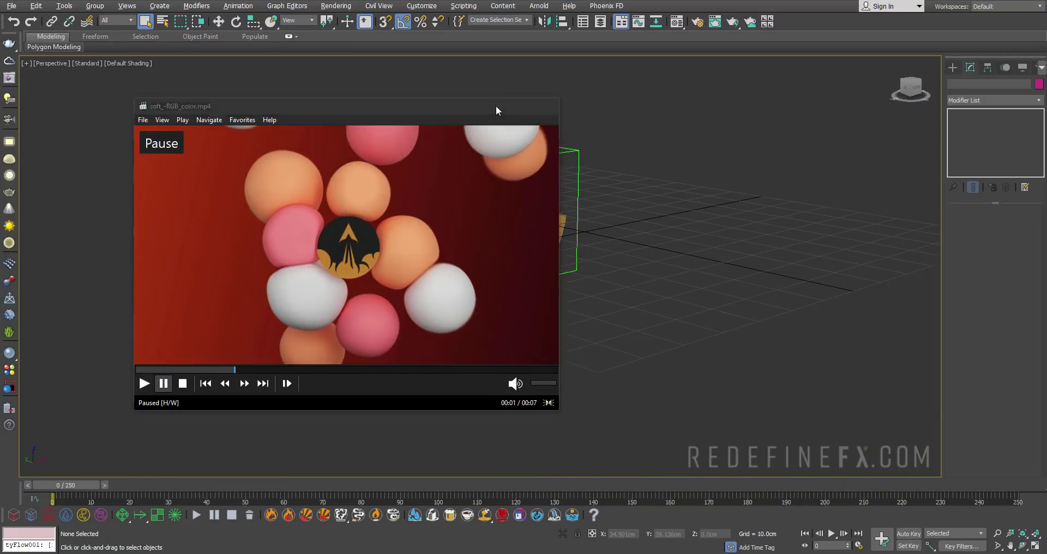
pyautogui.click(495, 106)
# - Create a physical camera matching the second perspective view that frames the logo
pyautogui.scroll(-6, 565, 207)
pyautogui.hotkey('alt', 'w')
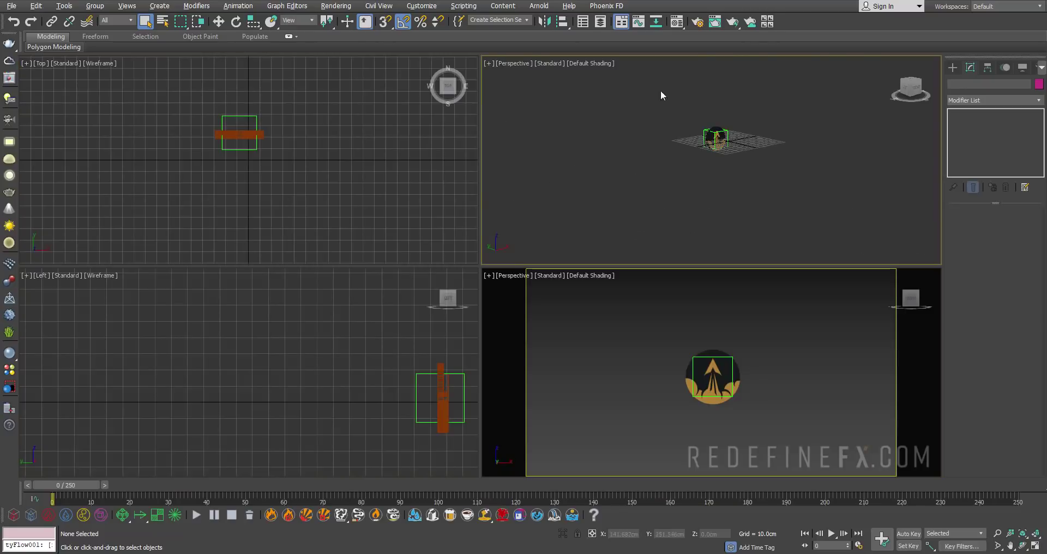
pyautogui.moveTo(755, 133); pyautogui.dragTo(701, 148, button='middle')
pyautogui.moveTo(655, 112); pyautogui.dragTo(703, 145, button='middle')
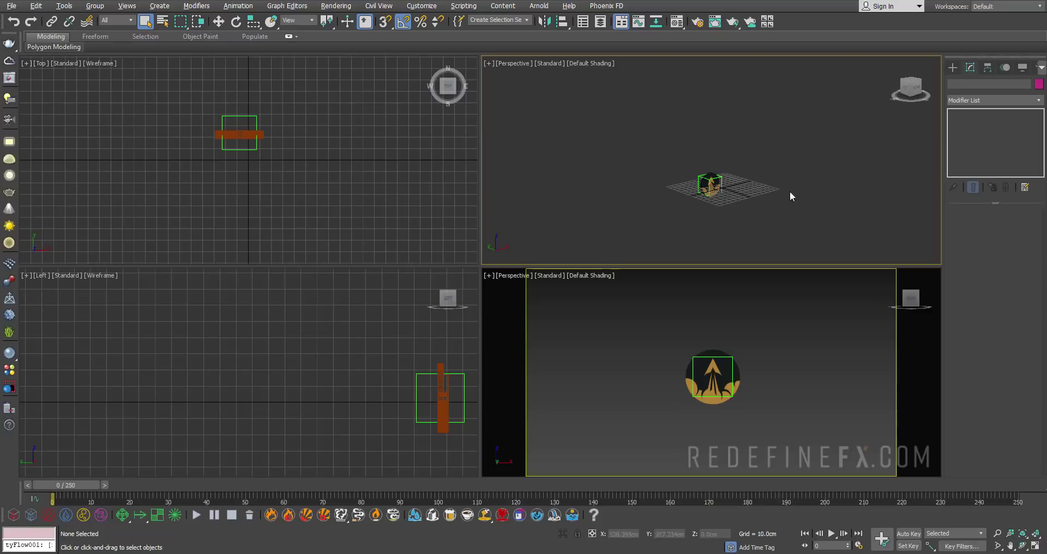
pyautogui.click(722, 329)
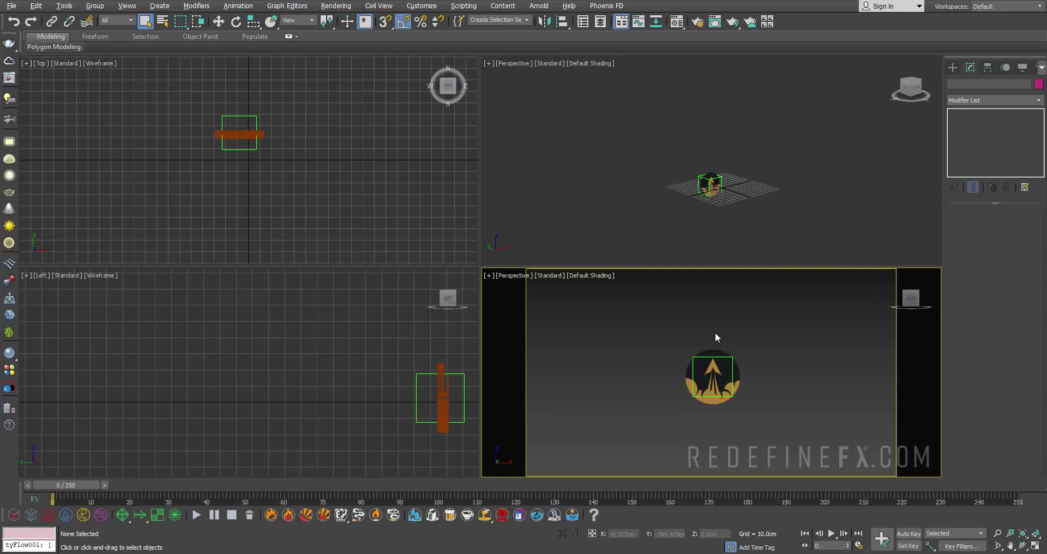
pyautogui.hotkey('ctrl', 'c')
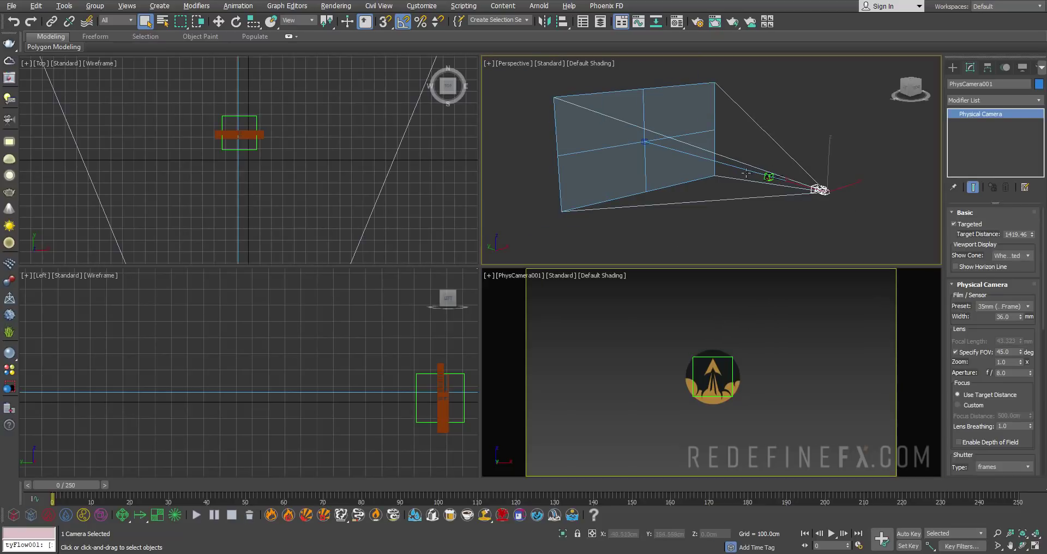
# - Reduce the physical camera's target distance to about 369 cm so its target plane sits near the logo
pyautogui.keyDown('alt'); pyautogui.moveTo(752, 176); pyautogui.dragTo(840, 214, button='middle'); pyautogui.keyUp('alt')
pyautogui.moveTo(1032, 236); pyautogui.dragTo(1031, 289)
pyautogui.moveTo(9, 276)
pyautogui.mouseDown()
pyautogui.moveTo(8, 288)
pyautogui.moveTo(8, 276)
pyautogui.mouseUp()
pyautogui.keyDown('alt'); pyautogui.moveTo(807, 138); pyautogui.dragTo(691, 156, button='middle'); pyautogui.keyUp('alt')
pyautogui.scroll(4, 691, 156)
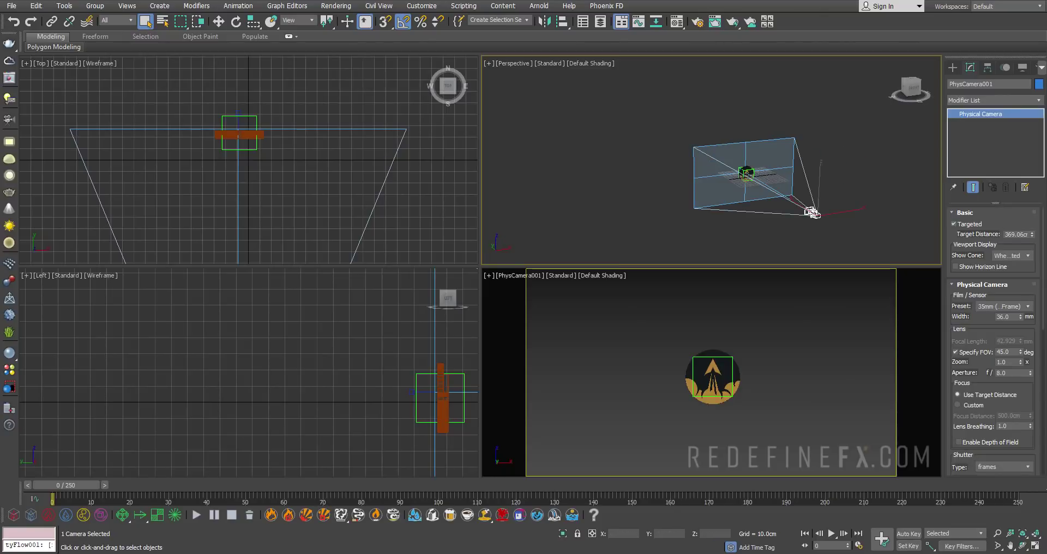
# - Watch more of the soft_-RGB_color.mp4 reference clip to study how the spheres gather around the logo
pyautogui.hotkey('alt', 'Tab')
pyautogui.click(289, 197)
pyautogui.click(290, 198)
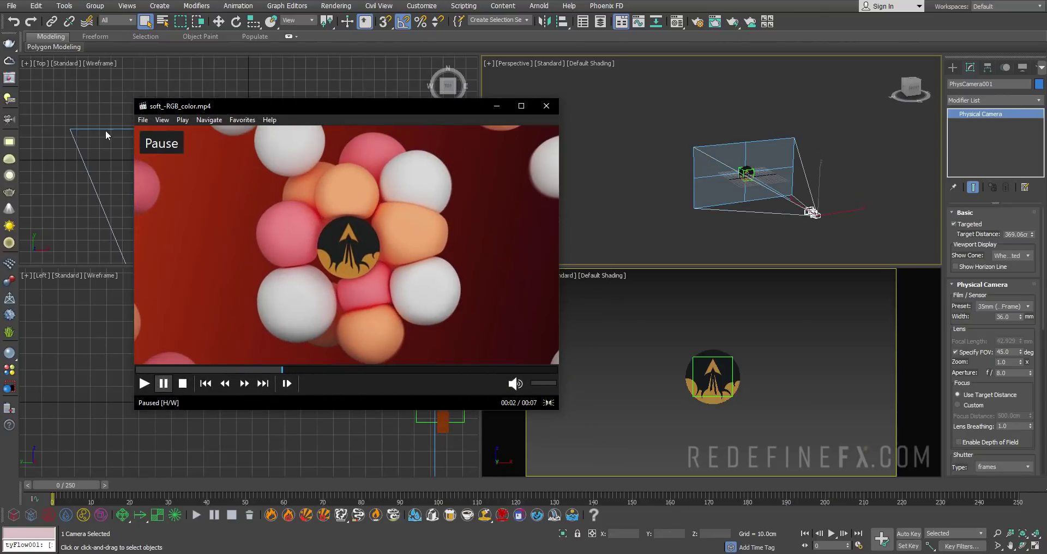
pyautogui.click(299, 180)
pyautogui.click(299, 180)
pyautogui.click(497, 106)
# - Create a wide, upright, wall-like box beside the logo, with AutoGrid on
pyautogui.moveTo(573, 154); pyautogui.dragTo(499, 176, button='middle')
pyautogui.hotkey('alt', 'w')
pyautogui.keyDown('alt'); pyautogui.moveTo(591, 201); pyautogui.dragTo(437, 298, button='middle'); pyautogui.keyUp('alt')
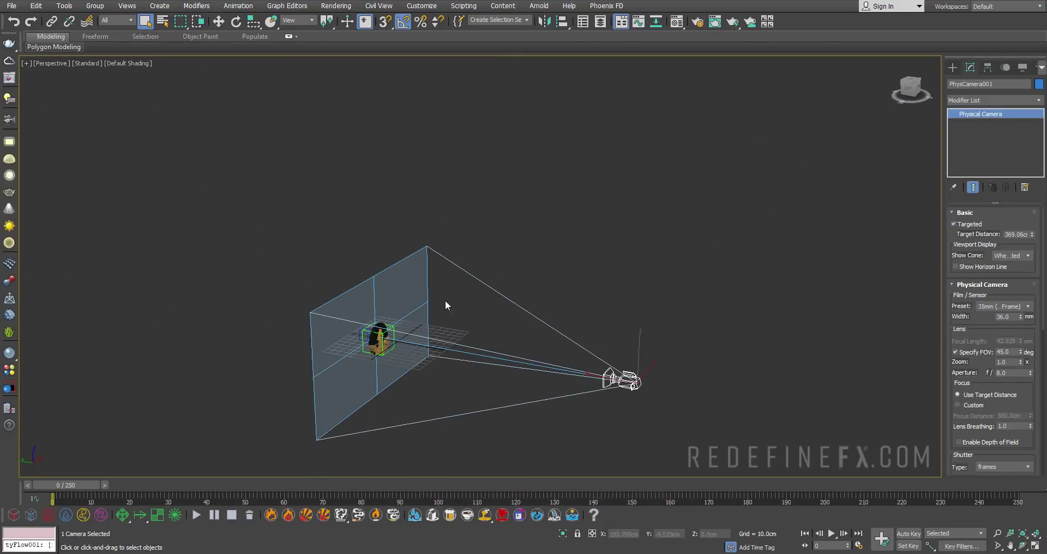
pyautogui.keyDown('alt'); pyautogui.moveTo(416, 263); pyautogui.dragTo(569, 257, button='middle'); pyautogui.keyUp('alt')
pyautogui.click(952, 67)
pyautogui.click(970, 133)
pyautogui.click(969, 122)
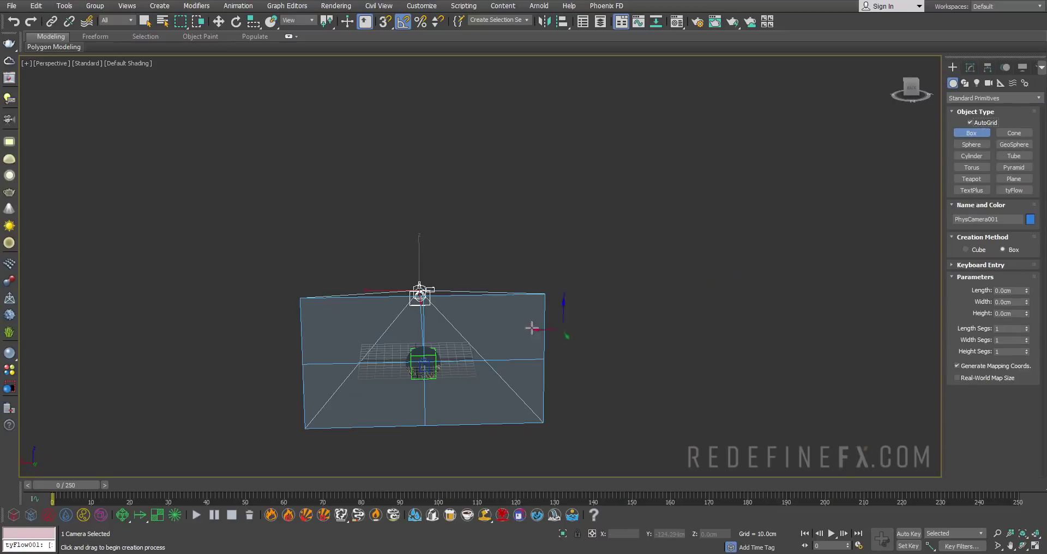
pyautogui.moveTo(412, 386); pyautogui.dragTo(481, 244, button='middle')
pyautogui.moveTo(479, 249); pyautogui.dragTo(873, 468)
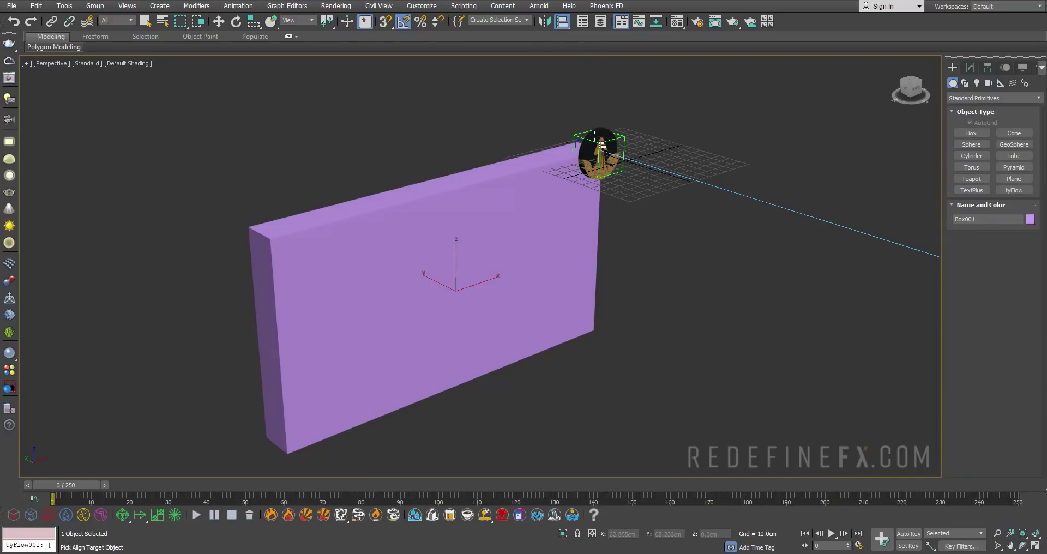
# - Align the box center to center with the logo circle on X, Y and Z, matching its local Y and Z orientation
pyautogui.click(602, 144)
pyautogui.click(494, 245)
pyautogui.click(551, 243)
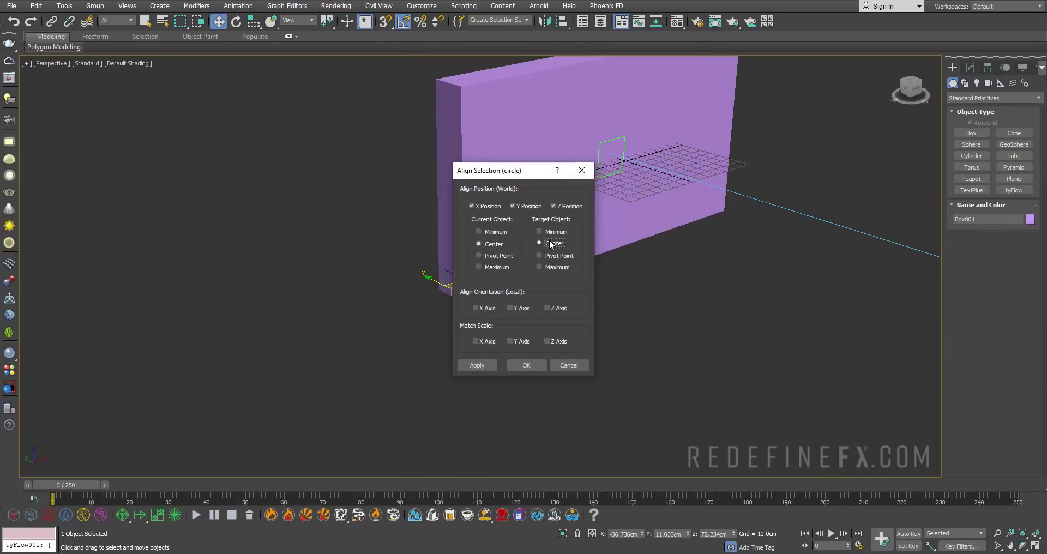
pyautogui.click(554, 308)
pyautogui.click(520, 308)
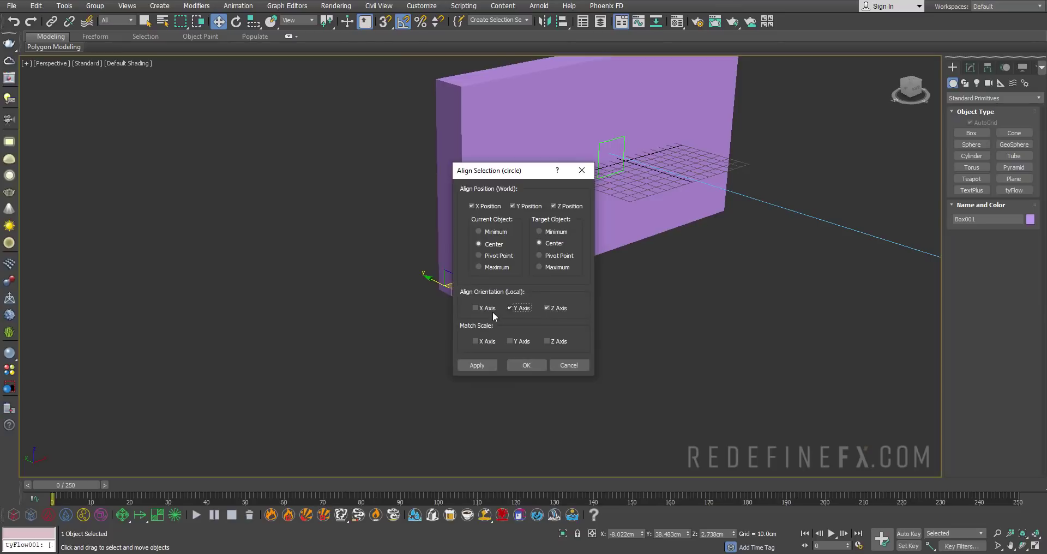
pyautogui.click(523, 360)
# - Scale the aligned box up to about 127 percent and thicken it further along its depth
pyautogui.moveTo(614, 181); pyautogui.dragTo(451, 248, button='middle')
pyautogui.click(564, 241)
pyautogui.scroll(5, 383, 267)
pyautogui.click(333, 283)
pyautogui.press('r')
pyautogui.moveTo(447, 184); pyautogui.dragTo(437, 163)
pyautogui.keyDown('alt'); pyautogui.moveTo(436, 166); pyautogui.dragTo(559, 188, button='middle'); pyautogui.keyUp('alt')
pyautogui.moveTo(399, 190); pyautogui.dragTo(377, 189)
# - Play the reference clip a little further to examine how far the spheres spread around the logo
pyautogui.moveTo(1046, 218); pyautogui.dragTo(437, 191)
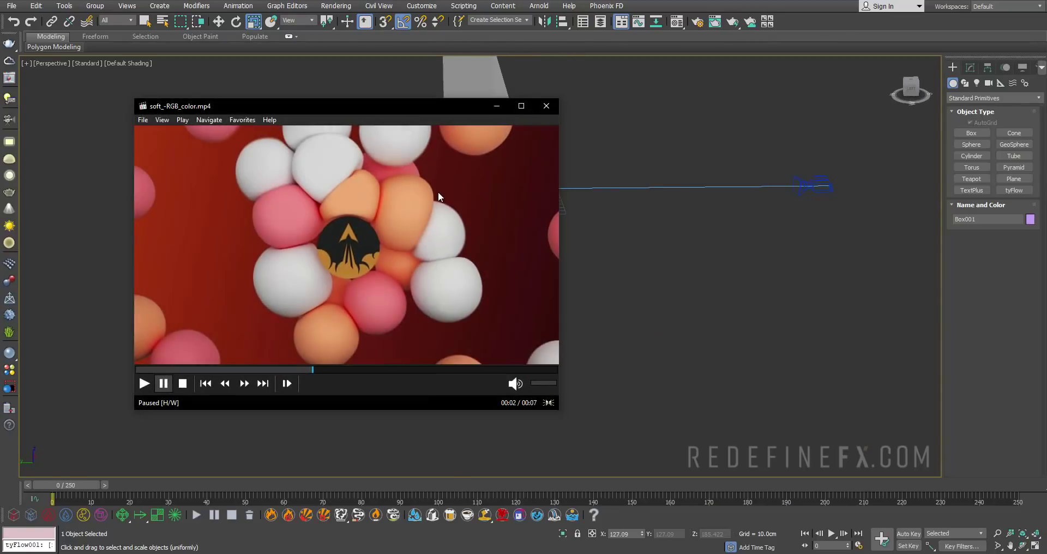
pyautogui.click(439, 192)
pyautogui.click(421, 208)
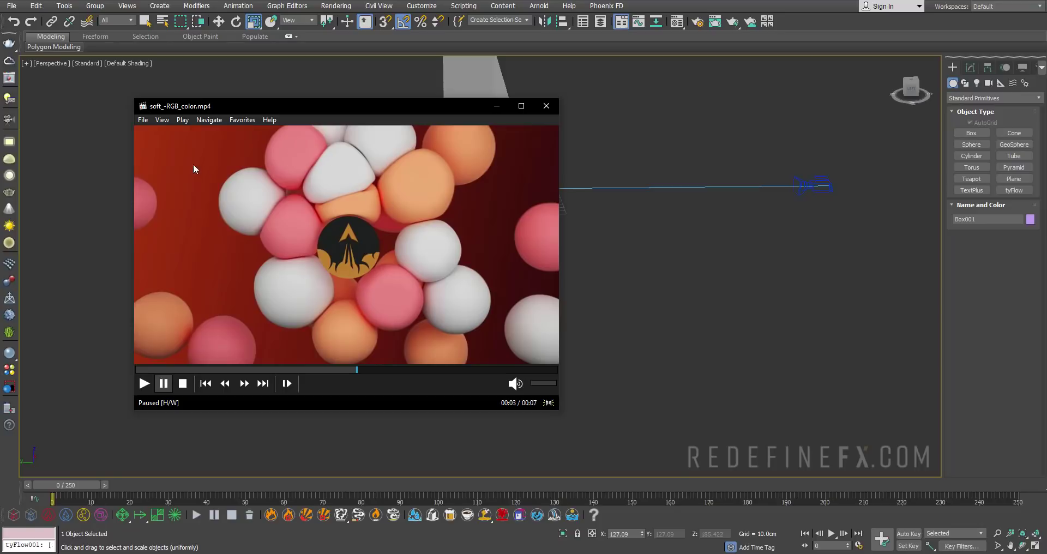
pyautogui.click(496, 106)
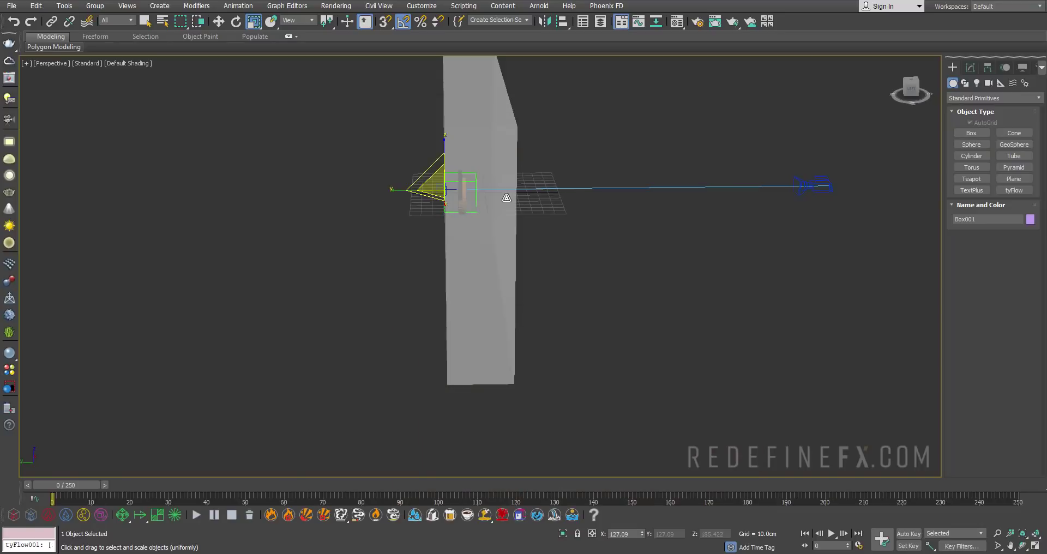
# - Move the box behind the logo along Y, to a Y position of about 74.7 cm
pyautogui.press('w')
pyautogui.keyDown('alt'); pyautogui.moveTo(495, 203); pyautogui.dragTo(445, 199, button='middle'); pyautogui.keyUp('alt')
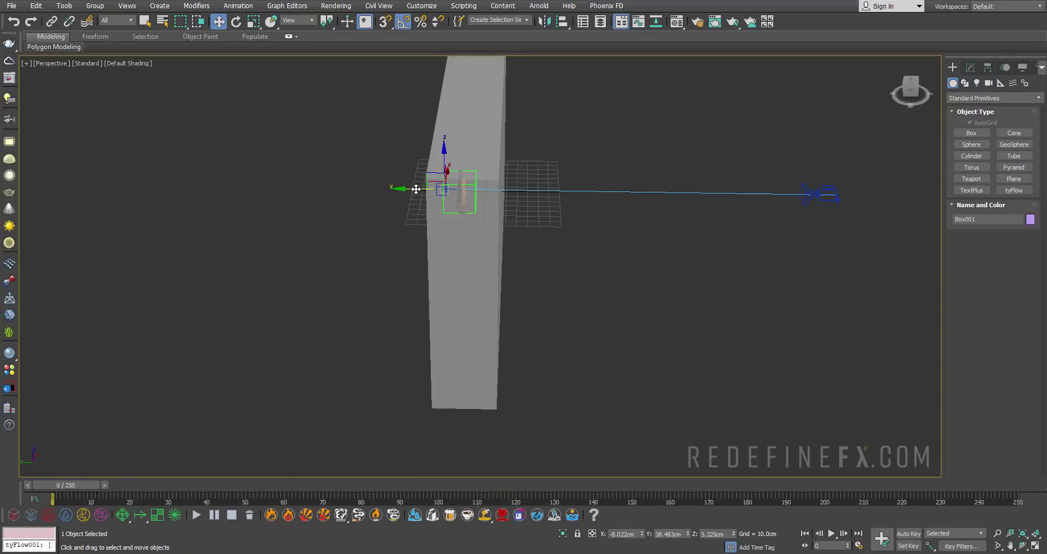
pyautogui.moveTo(415, 189); pyautogui.dragTo(376, 189)
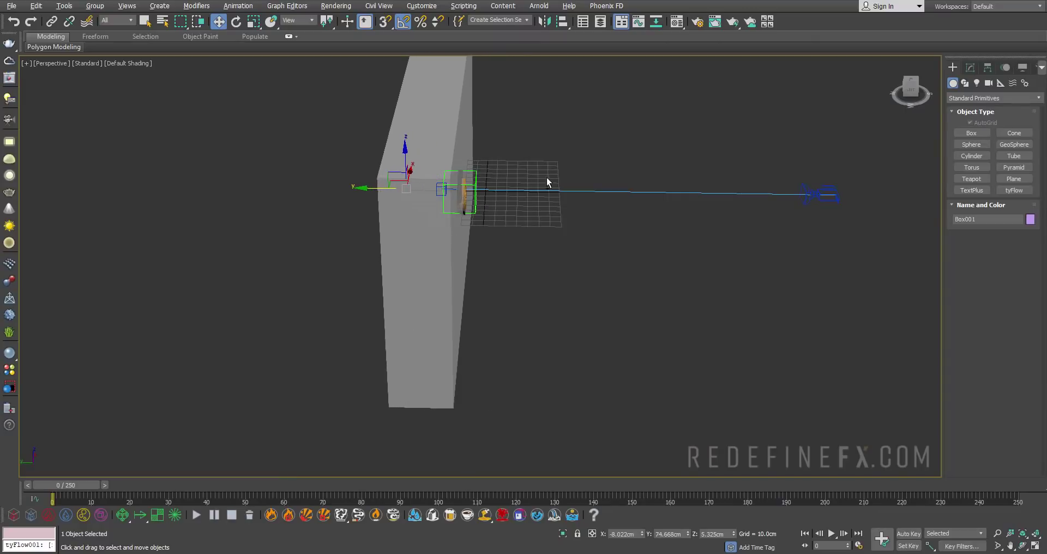
# - Watch the next part of the reference clip to examine the directions the spheres arrive from
pyautogui.keyDown('alt'); pyautogui.moveTo(539, 175); pyautogui.dragTo(465, 206, button='middle'); pyautogui.keyUp('alt')
pyautogui.scroll(4, 477, 187)
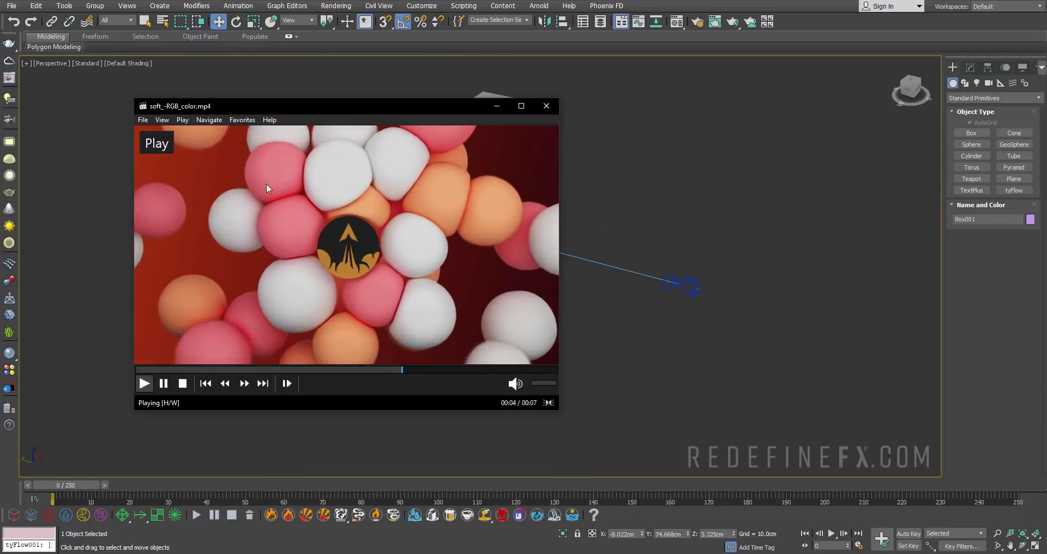
pyautogui.click(459, 195)
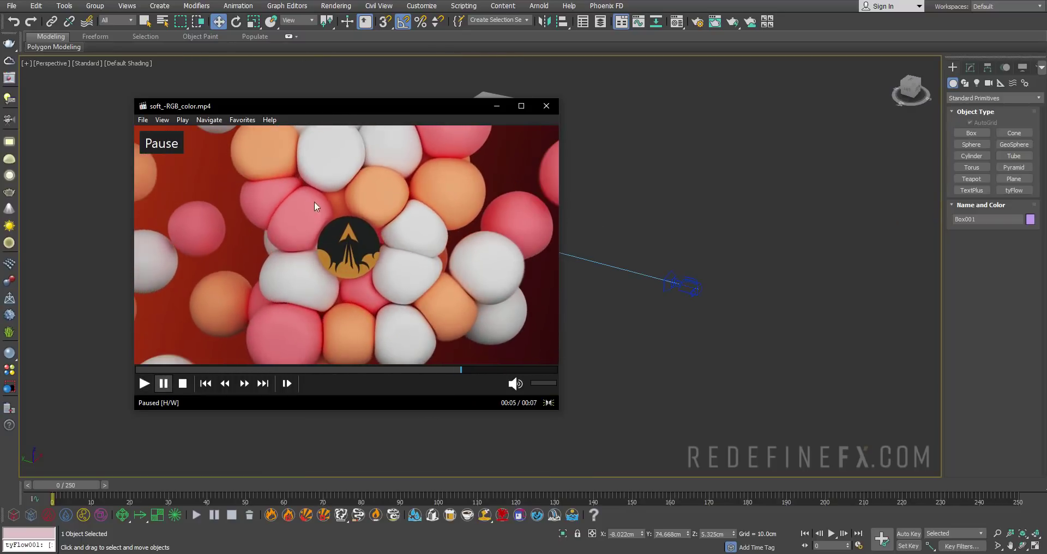
pyautogui.click(487, 111)
# - Create a large rectangular tyFlow tyIcon helper on the ground beside the box
pyautogui.click(1001, 83)
pyautogui.click(997, 98)
pyautogui.click(963, 208)
pyautogui.click(972, 133)
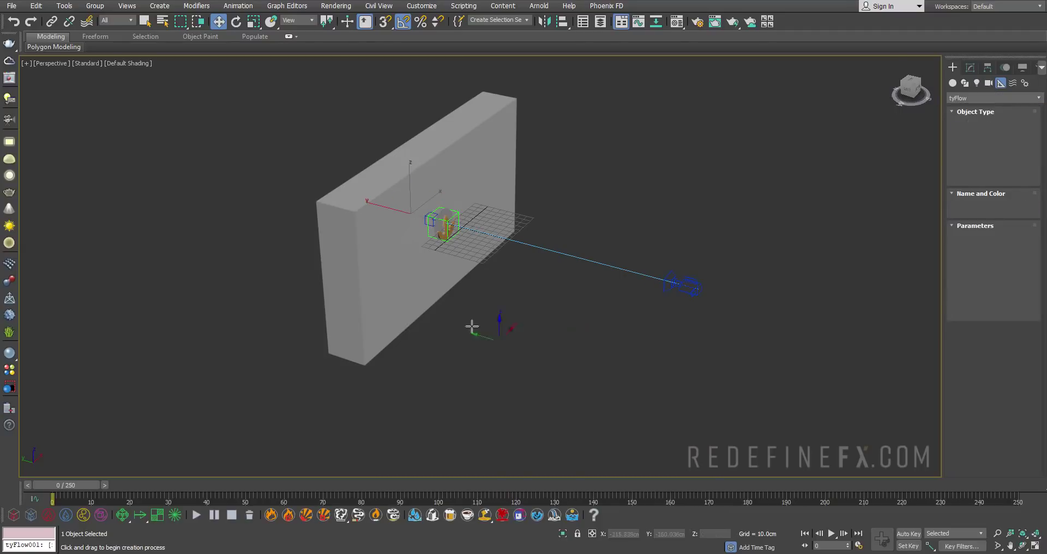
pyautogui.moveTo(496, 301); pyautogui.dragTo(446, 426)
pyautogui.press('w')
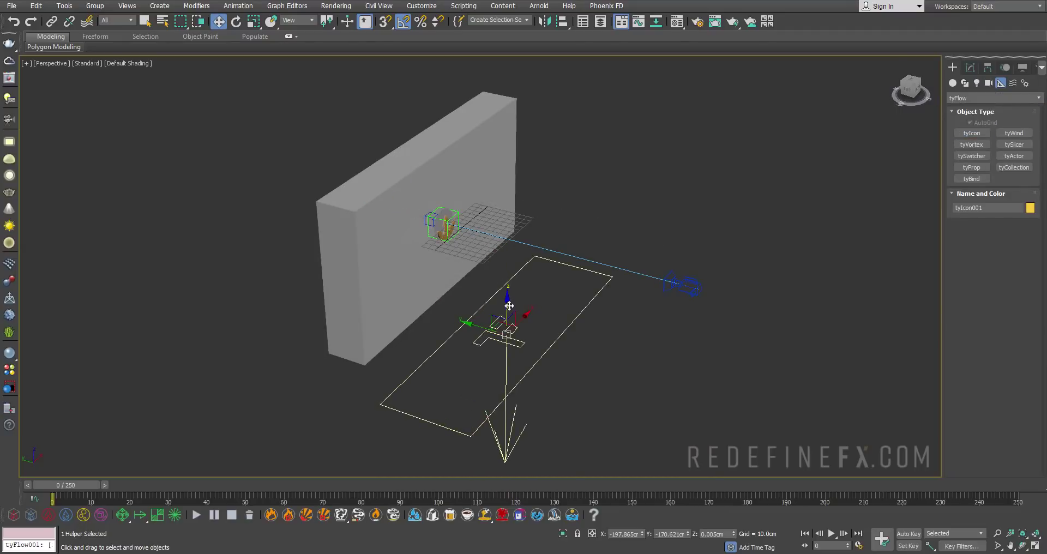
# - Copy the tyIcon upward and again to the side, rotating the side copy upright so its arrow points horizontally
pyautogui.moveTo(505, 301)
pyautogui.keyDown('shift'); pyautogui.mouseDown()
pyautogui.moveTo(460, 113)
pyautogui.moveTo(489, 201)
pyautogui.mouseUp(); pyautogui.keyUp('shift')
pyautogui.click(516, 324)
pyautogui.keyDown('alt'); pyautogui.moveTo(551, 256); pyautogui.dragTo(469, 237, button='middle'); pyautogui.keyUp('alt')
pyautogui.keyDown('shift'); pyautogui.moveTo(527, 144); pyautogui.dragTo(314, 153); pyautogui.keyUp('shift')
pyautogui.click(525, 322)
pyautogui.press('e')
pyautogui.moveTo(299, 103)
pyautogui.mouseDown()
pyautogui.moveTo(220, 86)
pyautogui.moveTo(299, 121)
pyautogui.moveTo(304, 223)
pyautogui.mouseUp()
pyautogui.press('w')
# - Compare the tyIcon layout with the reference clip and delete all the tyIcon helpers
pyautogui.keyDown('alt'); pyautogui.moveTo(574, 239); pyautogui.dragTo(322, 141, button='middle'); pyautogui.keyUp('alt')
pyautogui.hotkey('alt', 'Tab')
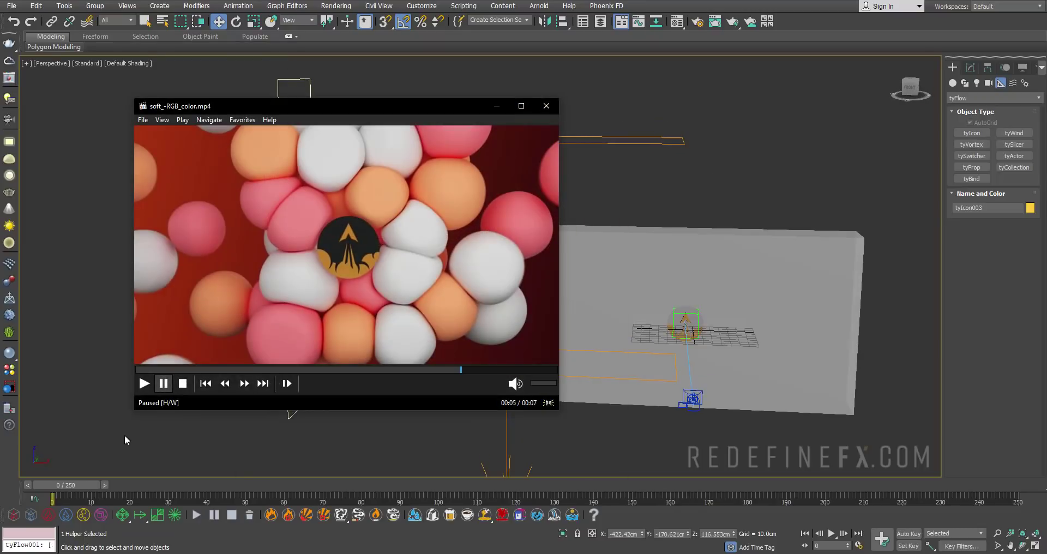
pyautogui.click(496, 106)
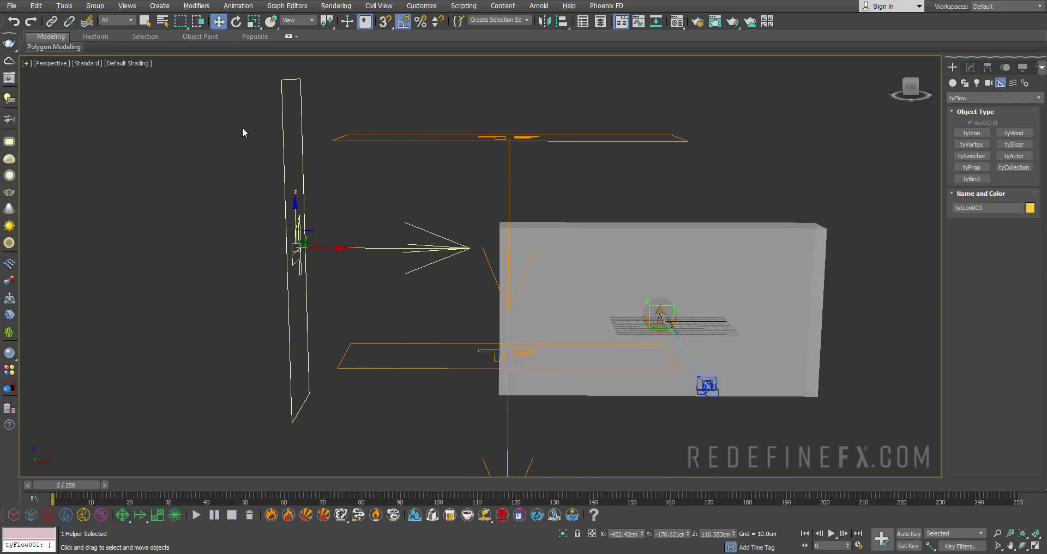
pyautogui.moveTo(240, 126); pyautogui.dragTo(462, 384)
pyautogui.keyDown('alt'); pyautogui.moveTo(463, 384); pyautogui.dragTo(432, 234, button='middle'); pyautogui.keyUp('alt')
pyautogui.press('Delete')
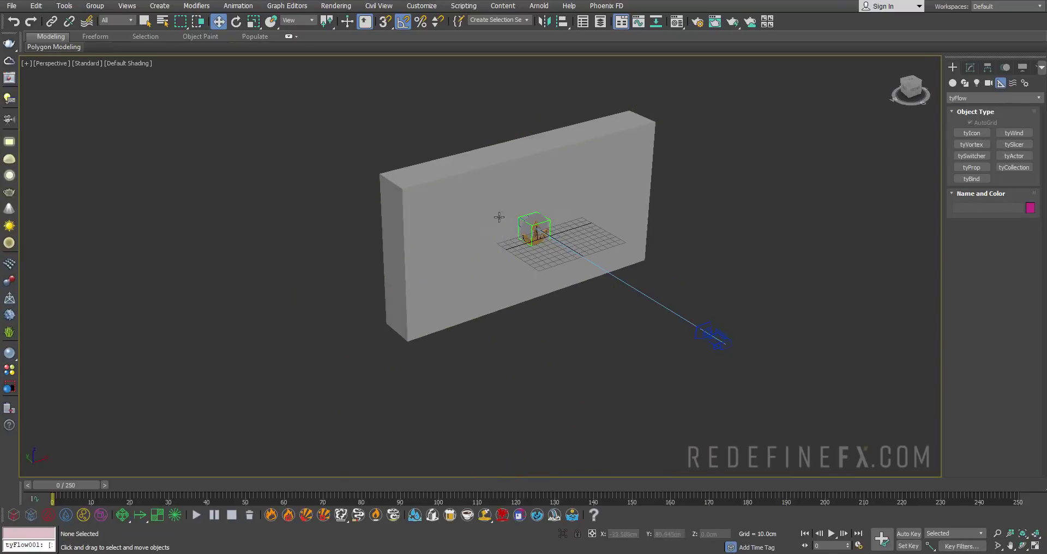
# - Copy the wall box along Y toward the camera, placing the copy in front of the logo at about -79.8 cm
pyautogui.moveTo(501, 216)
pyautogui.mouseDown(button='middle')
pyautogui.moveTo(495, 228)
pyautogui.moveTo(480, 218)
pyautogui.moveTo(500, 218)
pyautogui.mouseUp(button='middle')
pyautogui.click(447, 222)
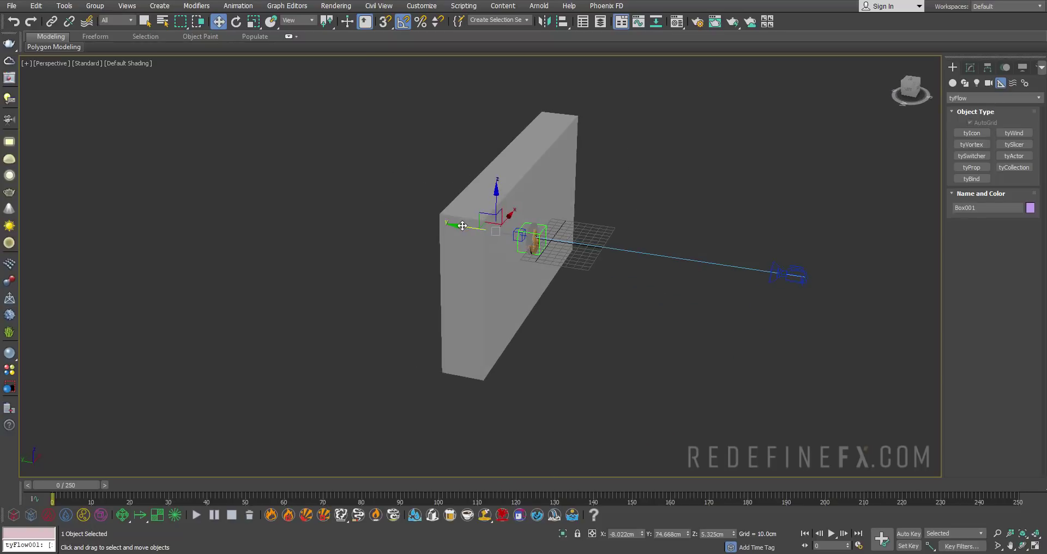
pyautogui.keyDown('shift'); pyautogui.moveTo(462, 226); pyautogui.dragTo(577, 236); pyautogui.keyUp('shift')
pyautogui.click(564, 321)
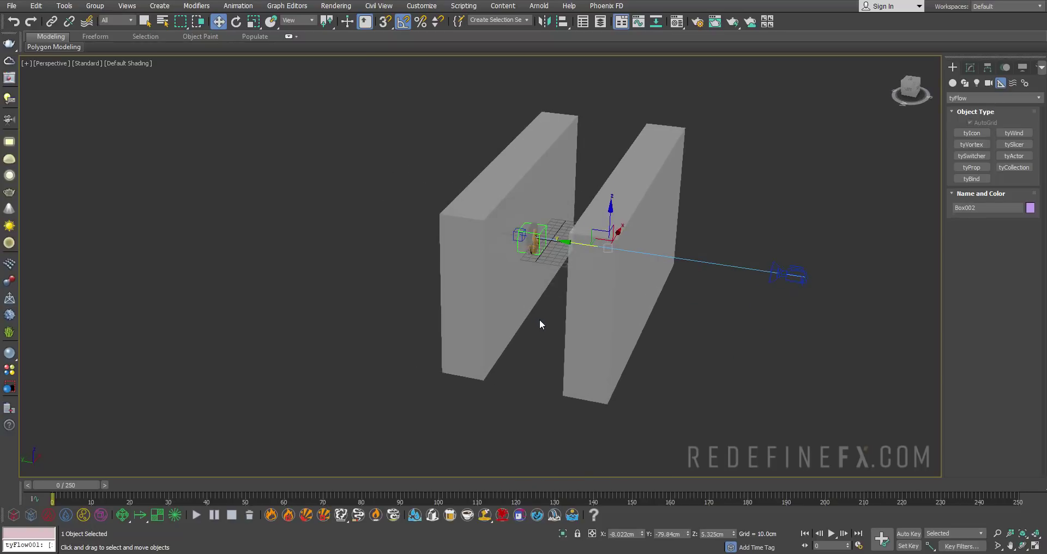
pyautogui.keyDown('alt'); pyautogui.moveTo(591, 308); pyautogui.dragTo(647, 224, button='middle'); pyautogui.keyUp('alt')
# - Convert the front box to Editable Poly and delete its large front and back polygons, leaving an open frame
pyautogui.click(970, 67)
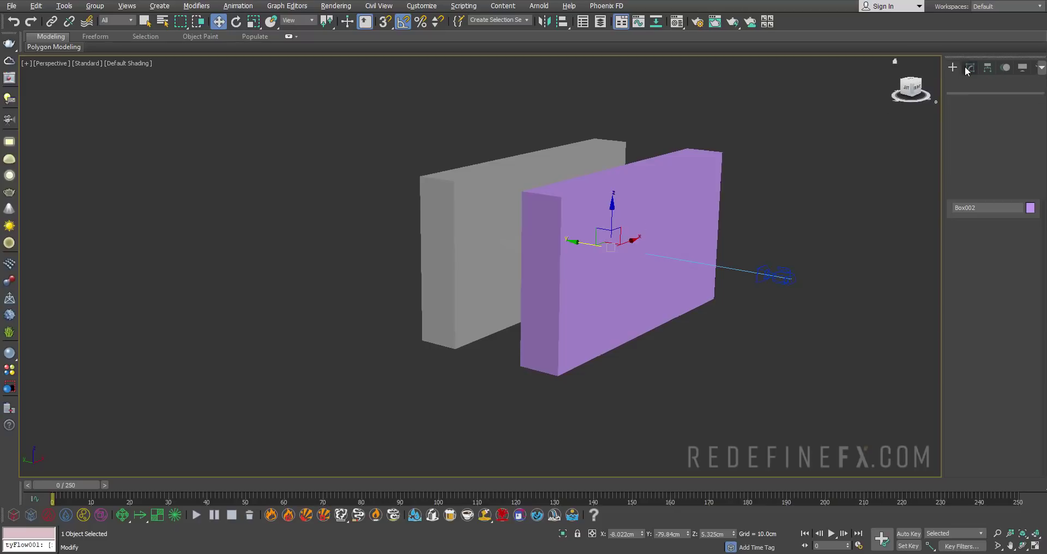
pyautogui.rightClick(976, 113)
pyautogui.click(985, 195)
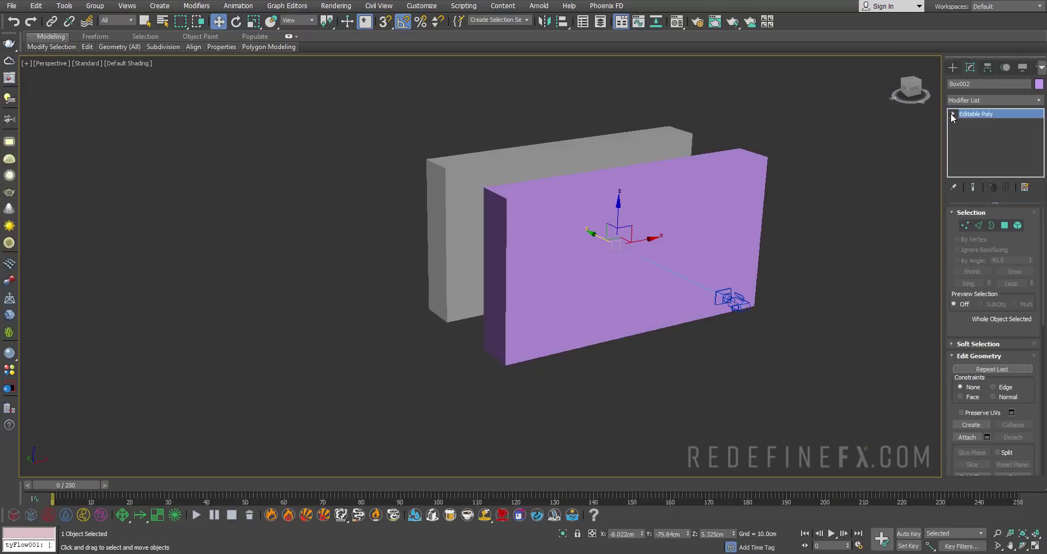
pyautogui.click(975, 151)
pyautogui.click(727, 228)
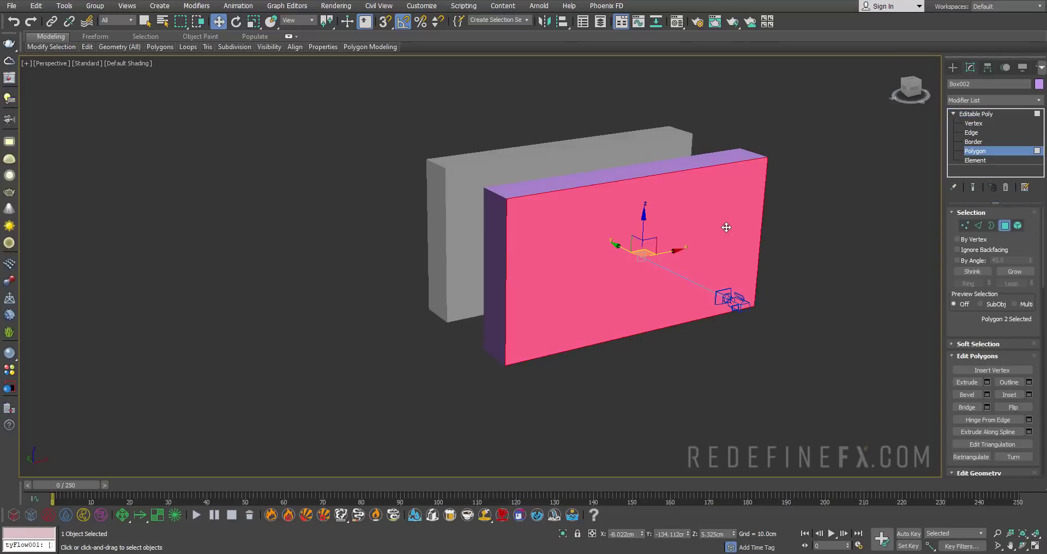
pyautogui.press('Delete')
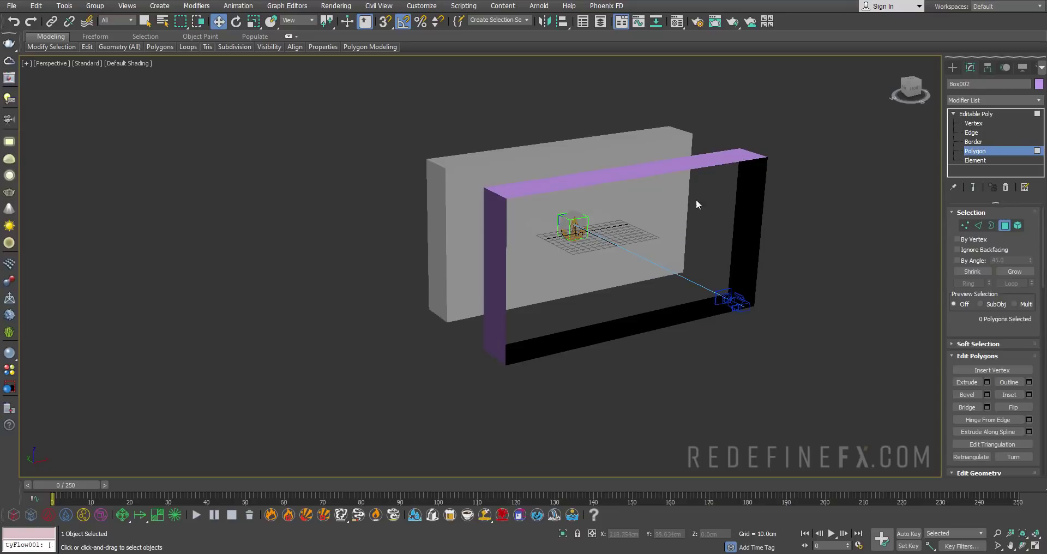
# - Add a Shell modifier to the open frame with an outer amount of 10 cm
pyautogui.click(1011, 114)
pyautogui.click(1040, 99)
pyautogui.scroll(-10, 1008, 257)
pyautogui.click(975, 167)
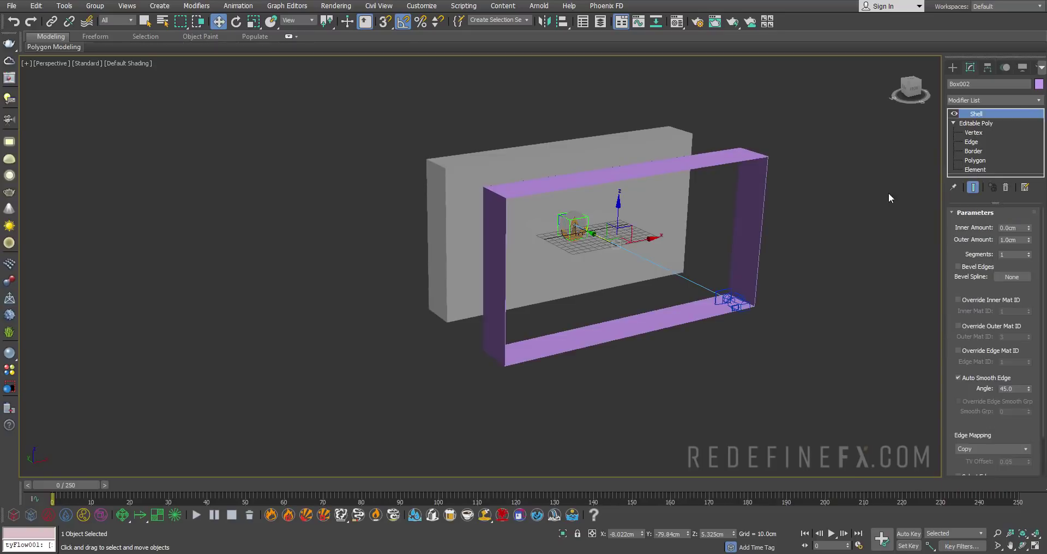
pyautogui.keyDown('alt'); pyautogui.moveTo(891, 196); pyautogui.dragTo(718, 173, button='middle'); pyautogui.keyUp('alt')
pyautogui.moveTo(1028, 234); pyautogui.dragTo(996, 549)
pyautogui.write('10')
pyautogui.press('Return')
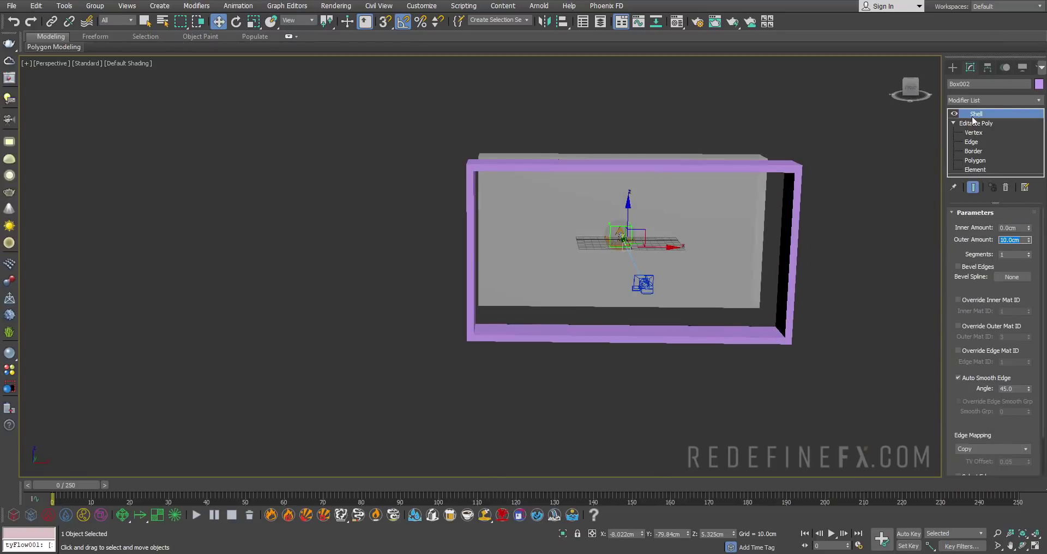
# - Collapse the frame's entire modifier stack into a single Editable Poly
pyautogui.rightClick(974, 120)
pyautogui.click(977, 221)
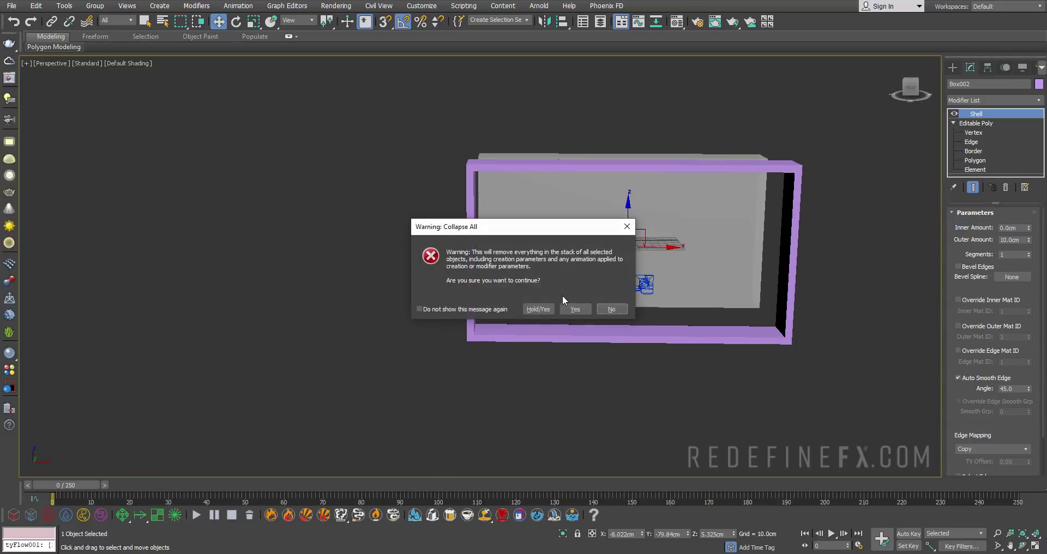
pyautogui.click(574, 310)
pyautogui.rightClick(976, 114)
pyautogui.click(981, 195)
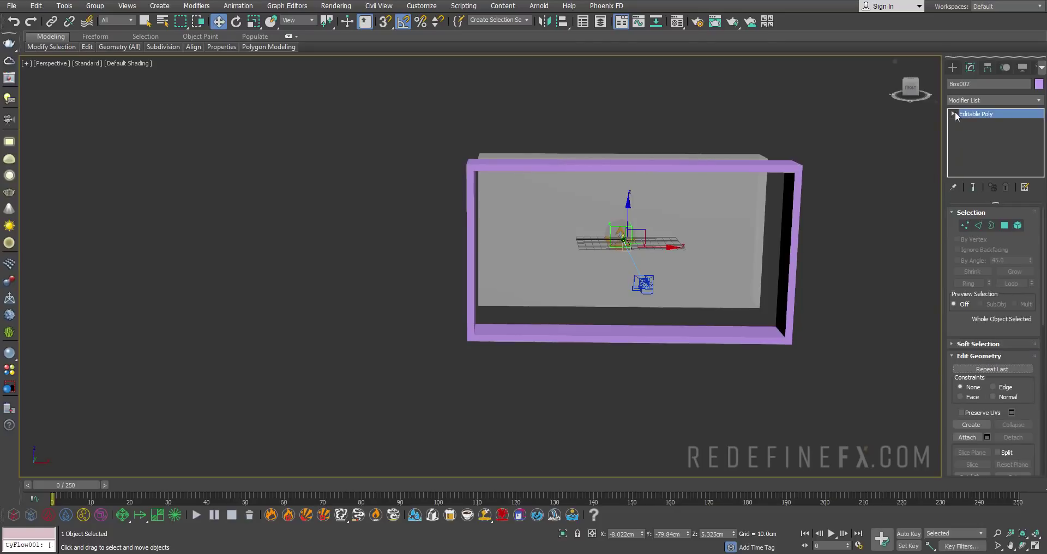
# - Select the ring of four inner corner edges on the frame and convert it to a selection of the four inner polygons
pyautogui.click(972, 132)
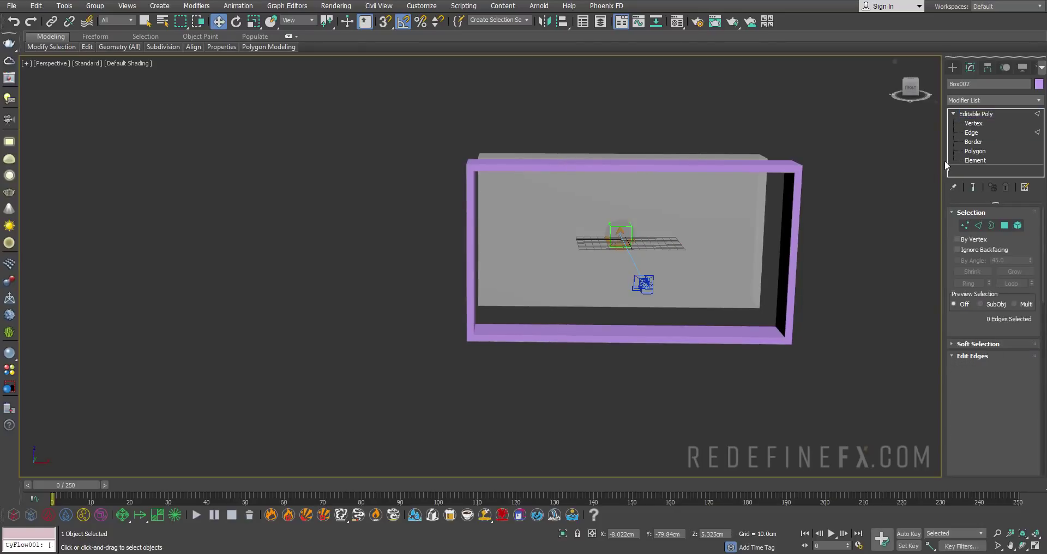
pyautogui.keyDown('alt'); pyautogui.moveTo(807, 284); pyautogui.dragTo(790, 287, button='middle'); pyautogui.keyUp('alt')
pyautogui.scroll(5, 791, 288)
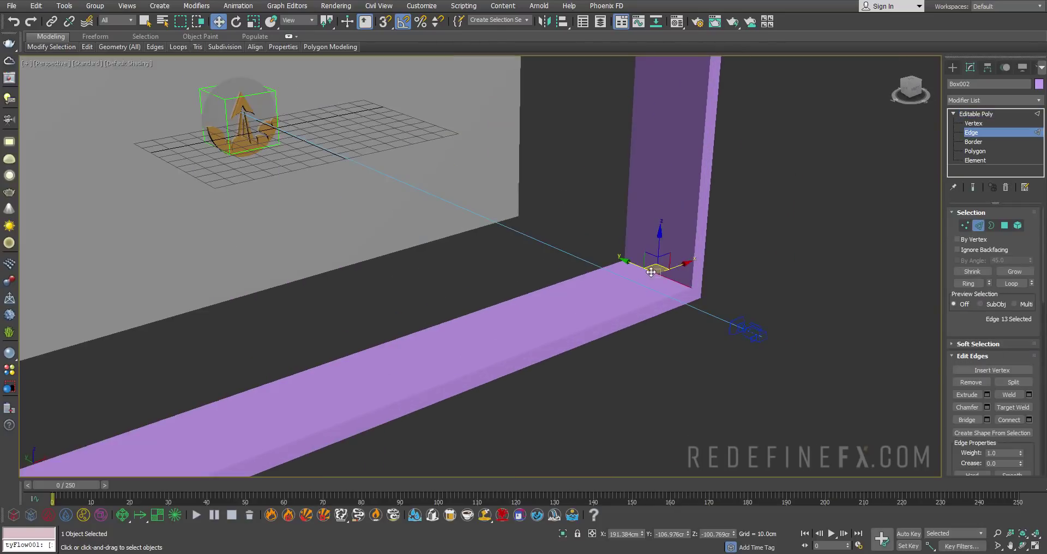
pyautogui.scroll(-6, 631, 171)
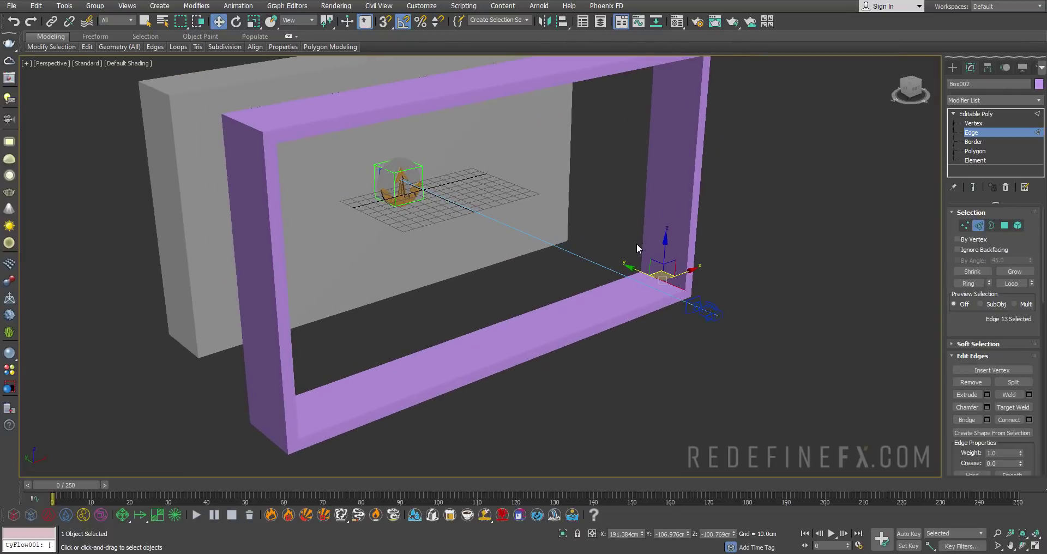
pyautogui.press('F4')
pyautogui.keyDown('alt'); pyautogui.moveTo(614, 178); pyautogui.dragTo(694, 210, button='middle'); pyautogui.keyUp('alt')
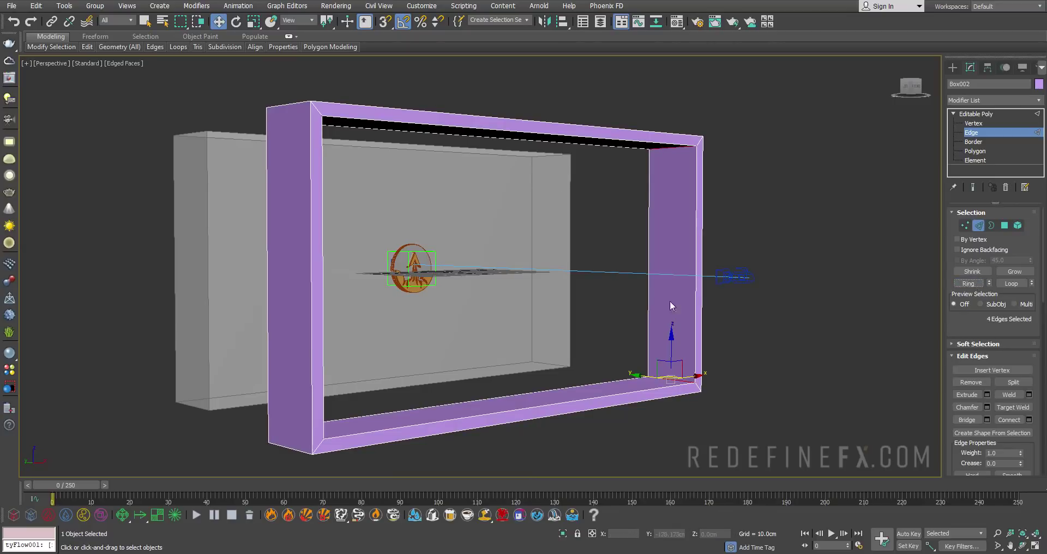
pyautogui.click(1005, 225)
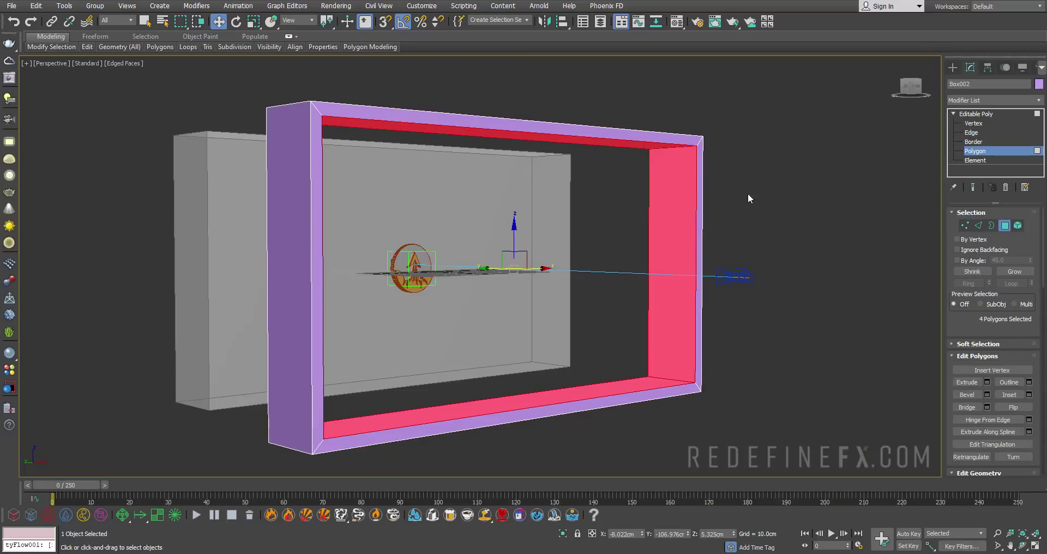
# - Assign material ID 2 to the frame's inner polygons and ID 1 to all its other polygons
pyautogui.keyDown('alt'); pyautogui.moveTo(731, 192); pyautogui.dragTo(485, 240, button='middle'); pyautogui.keyUp('alt')
pyautogui.scroll(-5, 973, 325)
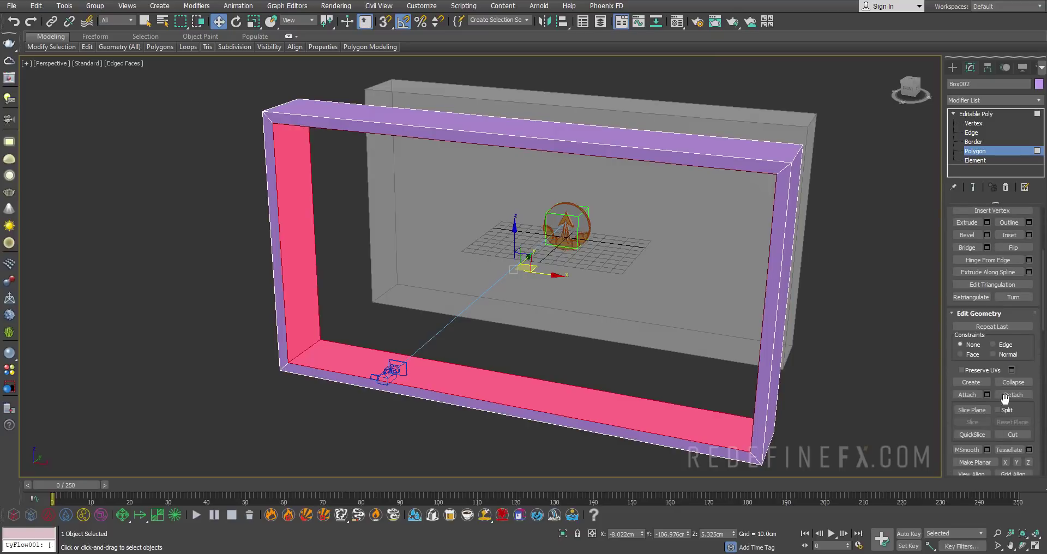
pyautogui.moveTo(1027, 357); pyautogui.dragTo(1007, 191)
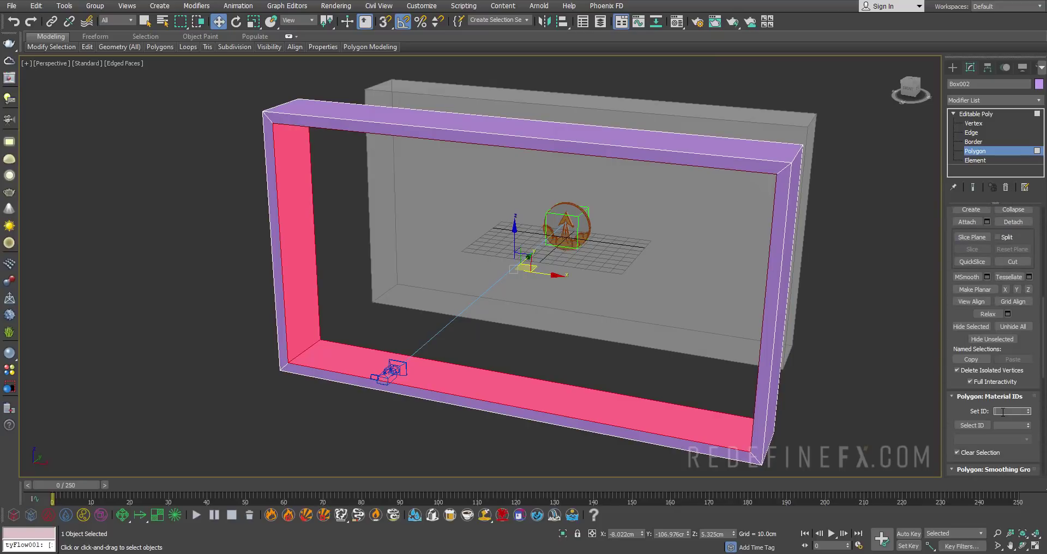
pyautogui.moveTo(582, 295); pyautogui.dragTo(566, 295, button='middle')
pyautogui.hotkey('ctrl', 'i')
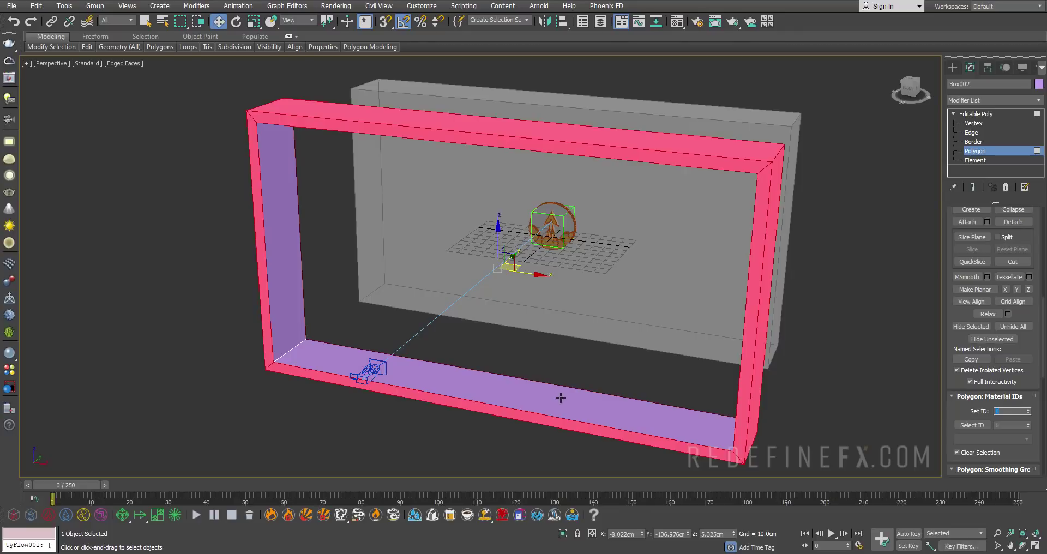
# - Scale the frame to 27% along Y and move it back against the wall box, to about 55 cm on Y
pyautogui.hotkey('alt', 'Tab')
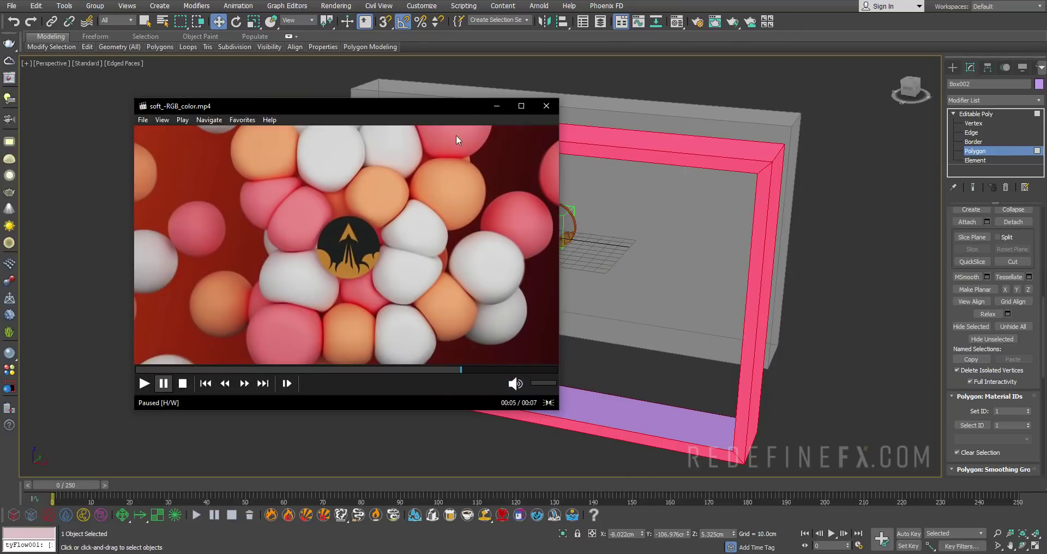
pyautogui.click(496, 106)
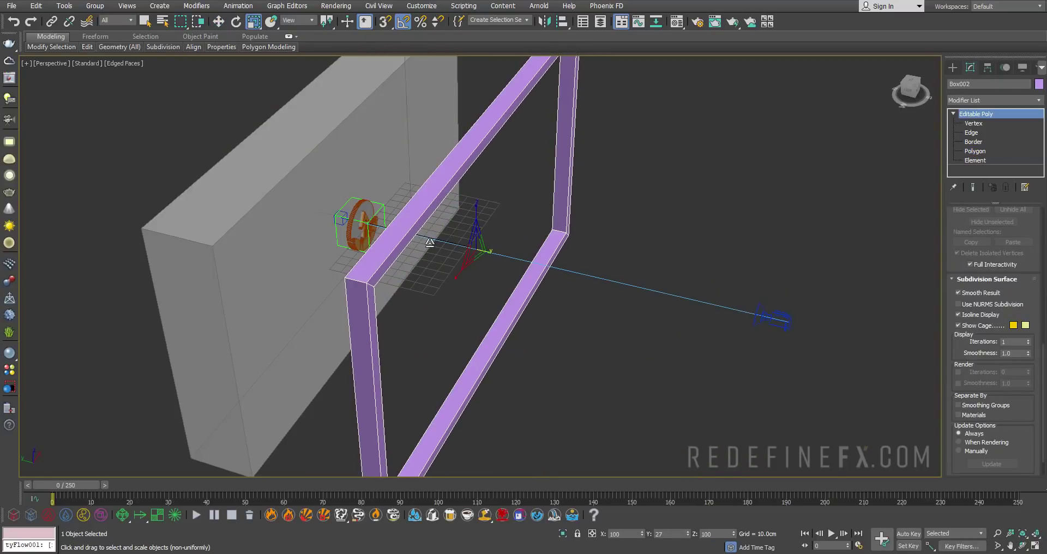
pyautogui.moveTo(462, 253); pyautogui.dragTo(314, 223)
pyautogui.keyDown('alt'); pyautogui.moveTo(314, 223); pyautogui.dragTo(371, 210, button='middle'); pyautogui.keyUp('alt')
# - Scale the wall box up uniformly to about 147.6% on X and Y so it extends past the frame
pyautogui.click(342, 219)
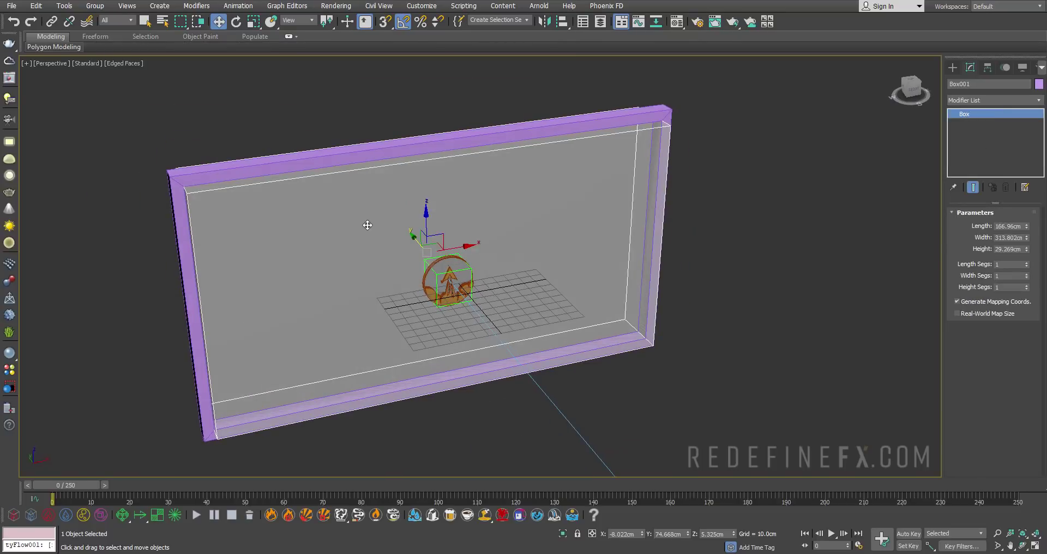
pyautogui.press('r')
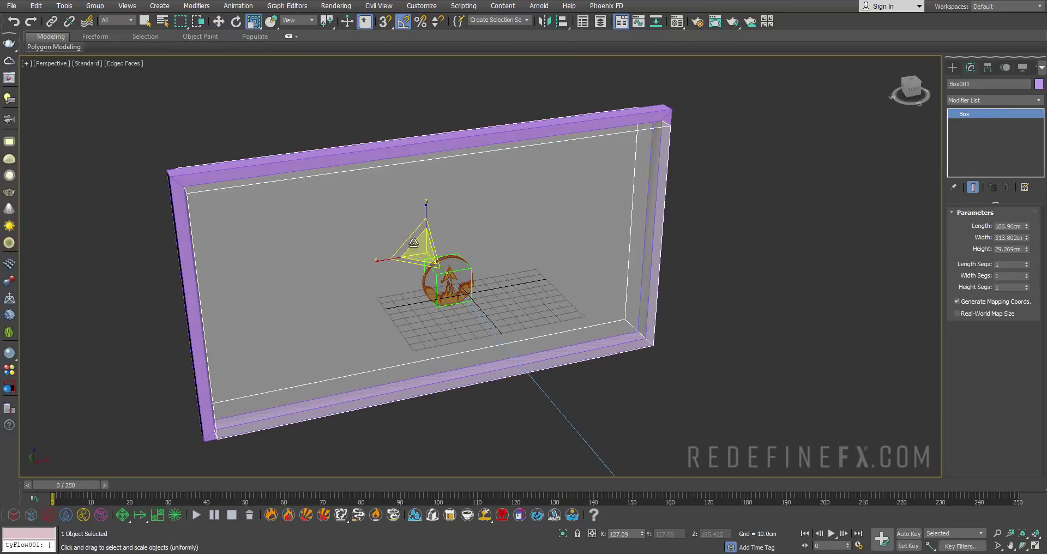
pyautogui.press('r')
pyautogui.moveTo(414, 245); pyautogui.dragTo(403, 237)
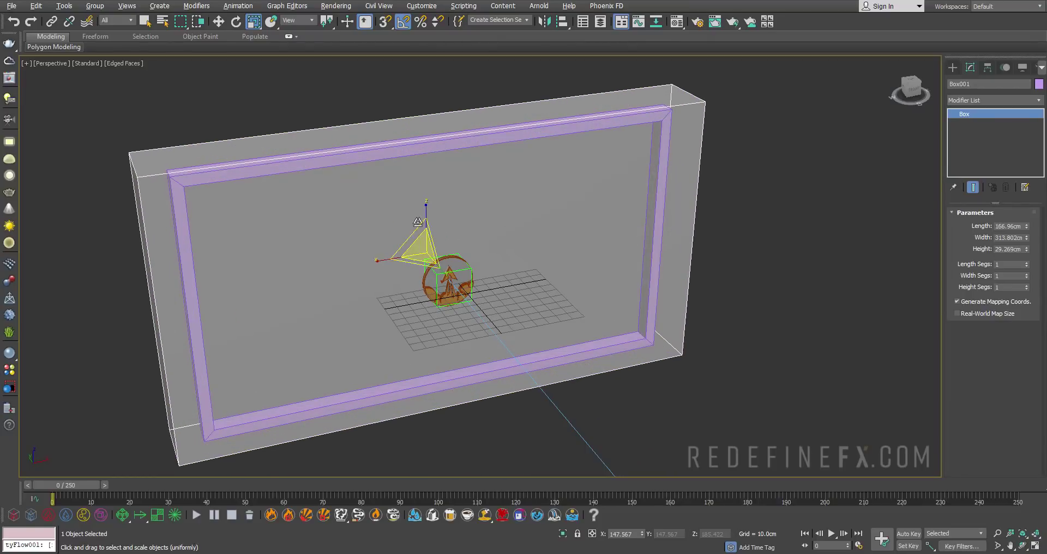
pyautogui.keyDown('alt'); pyautogui.moveTo(425, 218); pyautogui.dragTo(936, 110, button='middle'); pyautogui.keyUp('alt')
# - Create a tyFlow object in front of the frame and open its editor
pyautogui.click(952, 67)
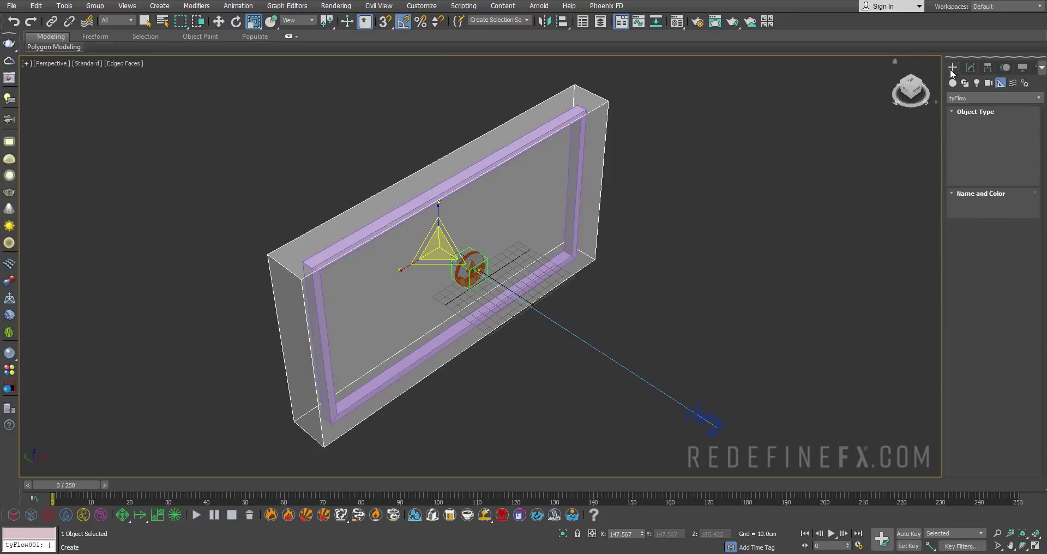
pyautogui.click(953, 84)
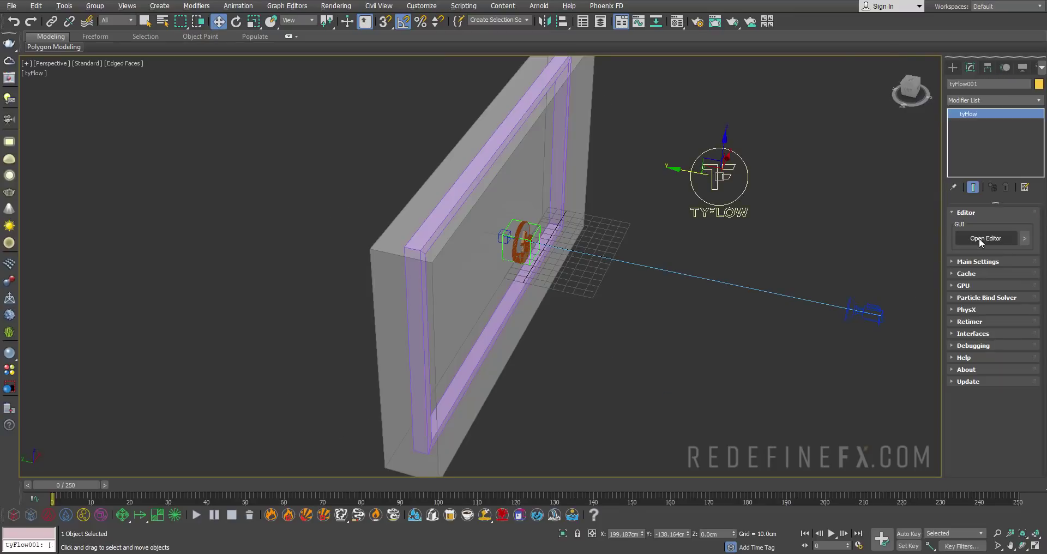
pyautogui.click(979, 238)
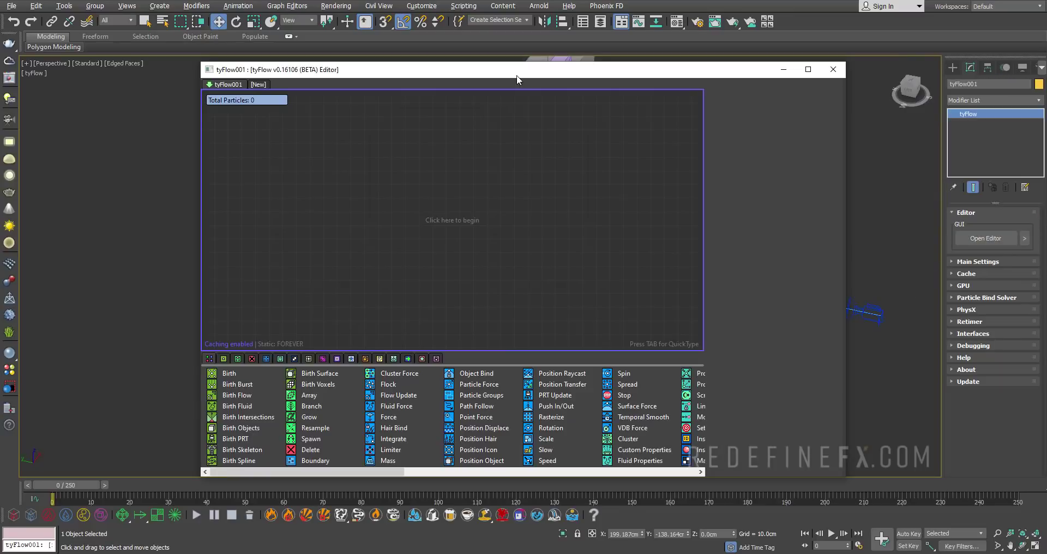
pyautogui.moveTo(491, 66); pyautogui.dragTo(367, 52)
# - Add a Birth operator as a new event and set it to emit 1 particle per frame
pyautogui.moveTo(136, 212); pyautogui.dragTo(136, 175)
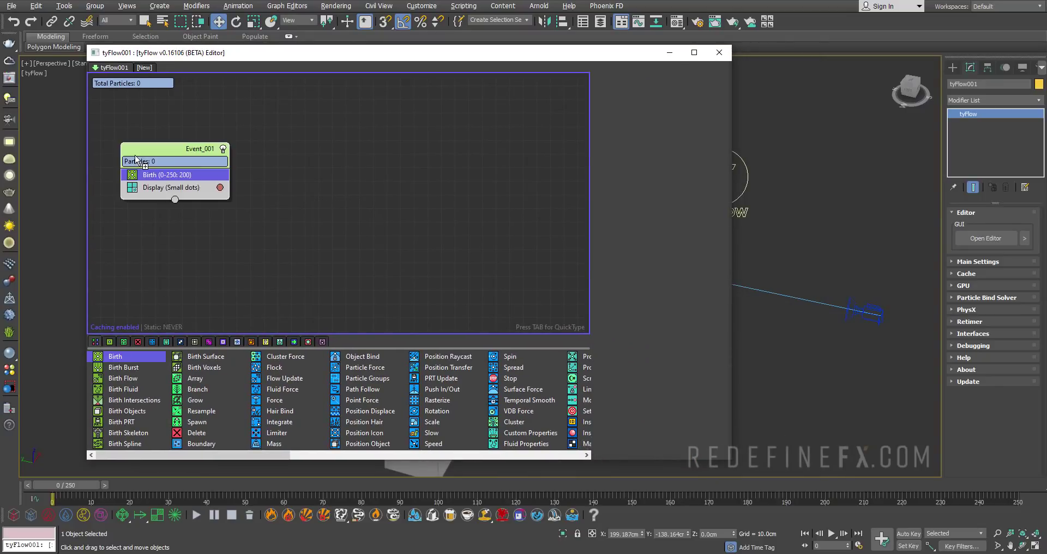
pyautogui.moveTo(730, 166); pyautogui.dragTo(503, 166)
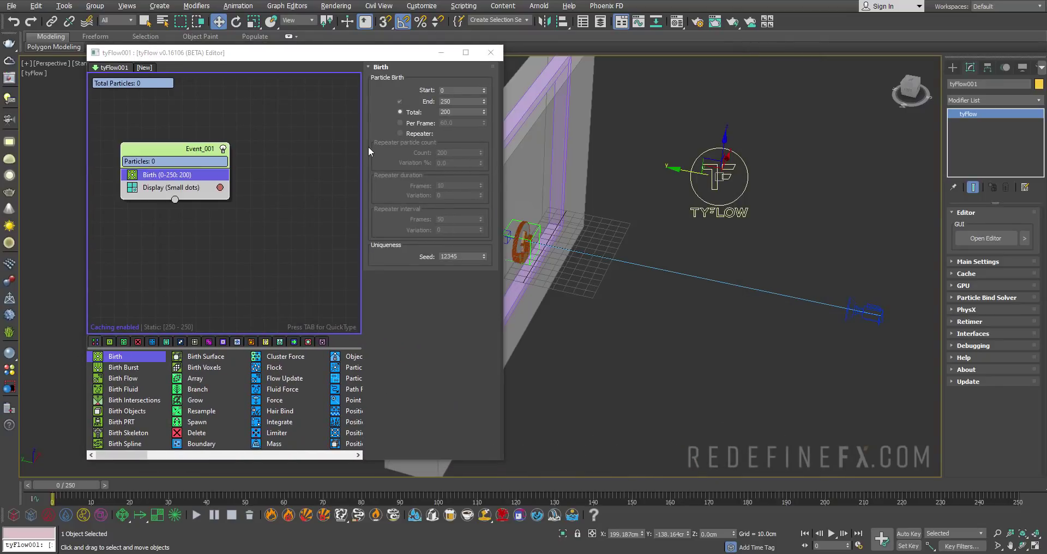
pyautogui.click(413, 125)
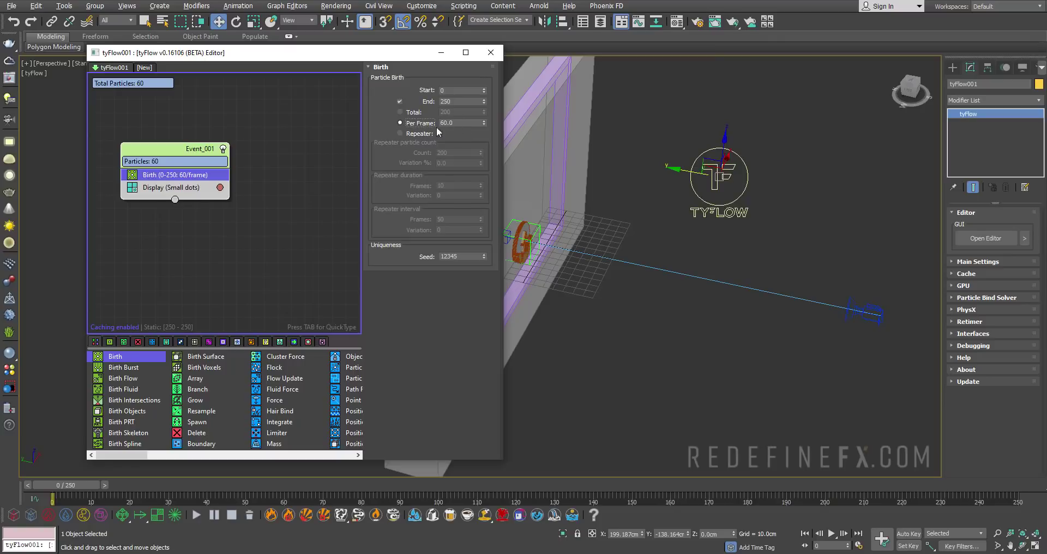
pyautogui.moveTo(466, 123); pyautogui.dragTo(408, 126)
pyautogui.write('1')
pyautogui.press('Return')
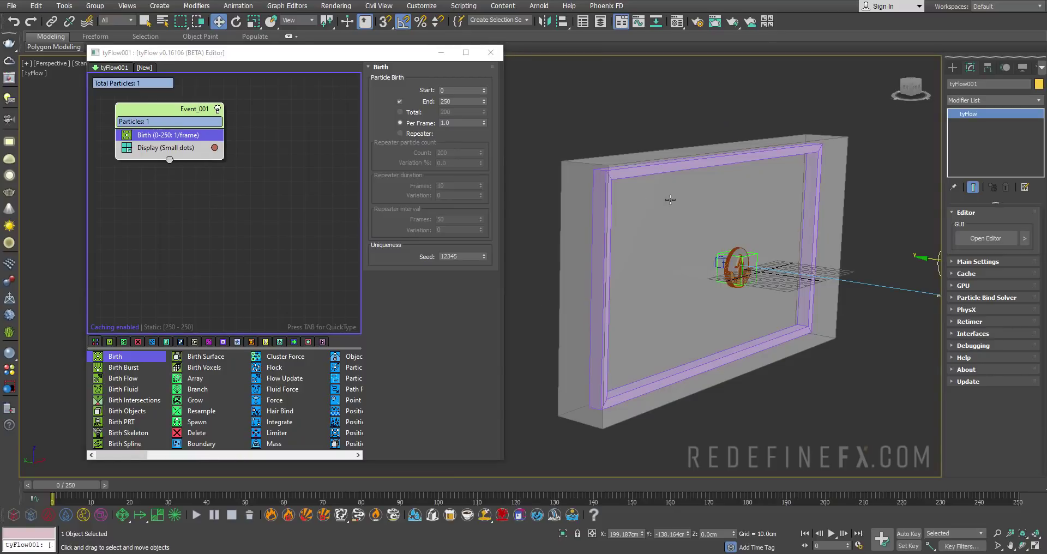
# - Rename the wall box as "collider box" and hide it
pyautogui.click(671, 199)
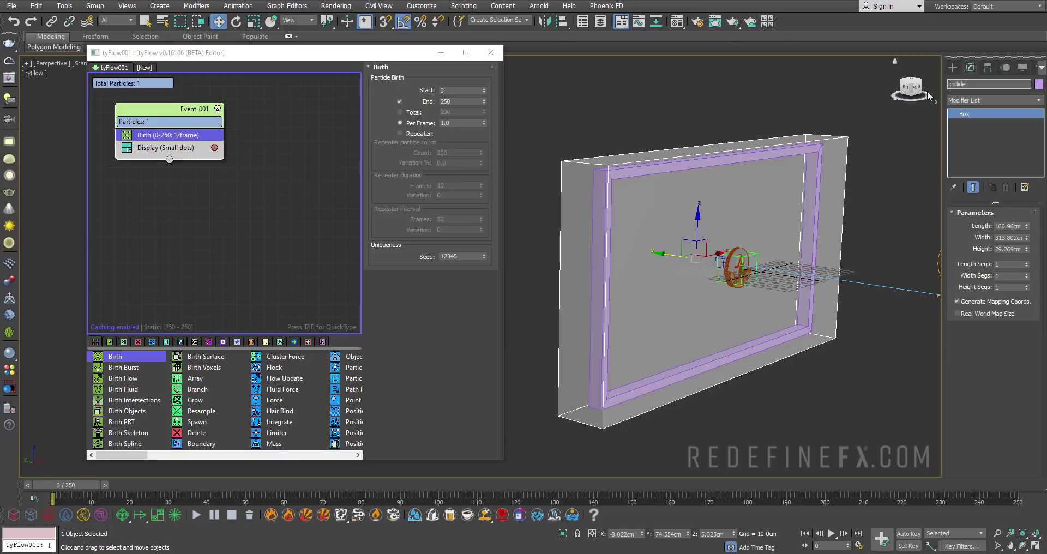
pyautogui.write('collider box')
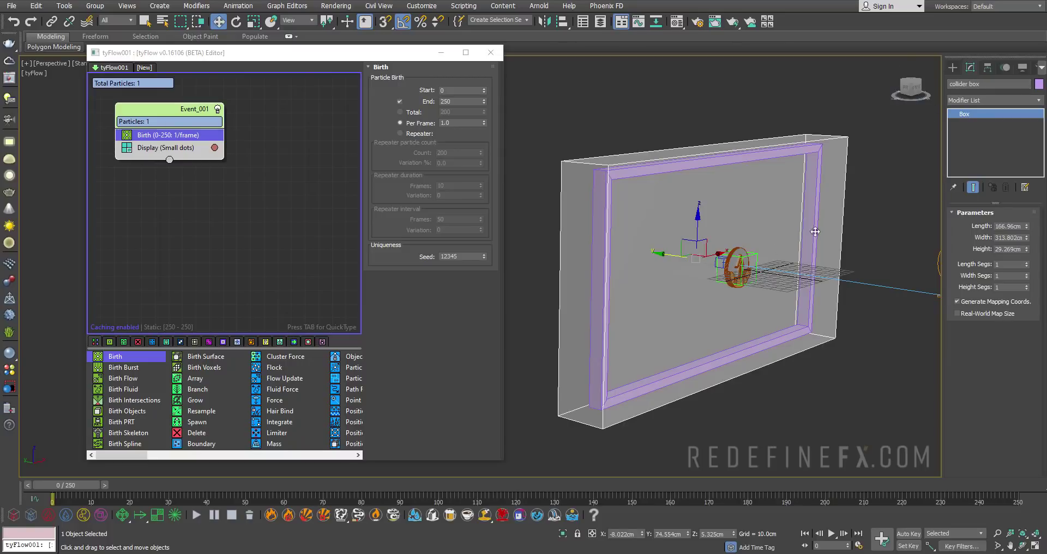
pyautogui.rightClick(671, 250)
pyautogui.click(703, 246)
# - Rename the open frame as "birth object box"
pyautogui.click(604, 225)
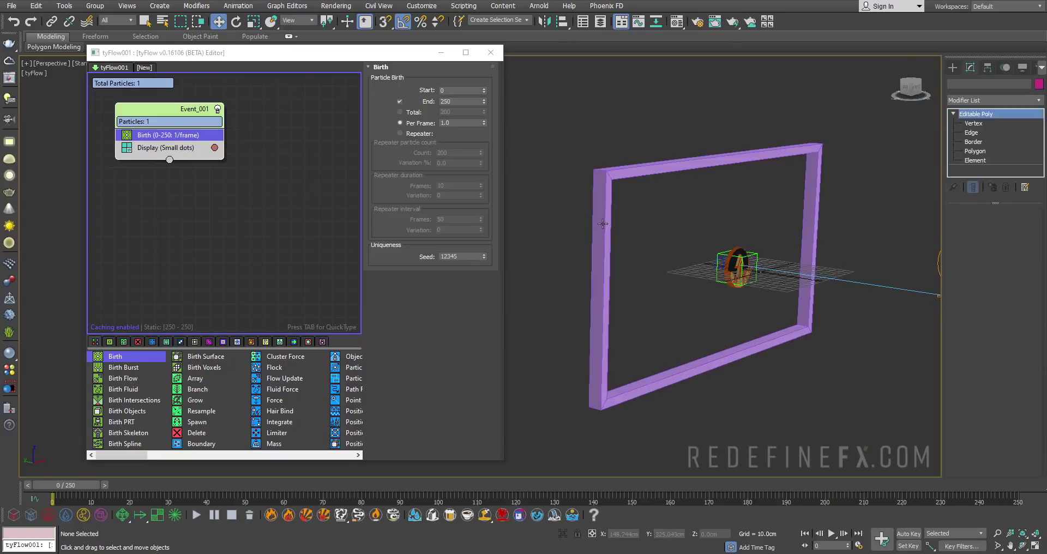
pyautogui.moveTo(992, 84); pyautogui.dragTo(943, 84)
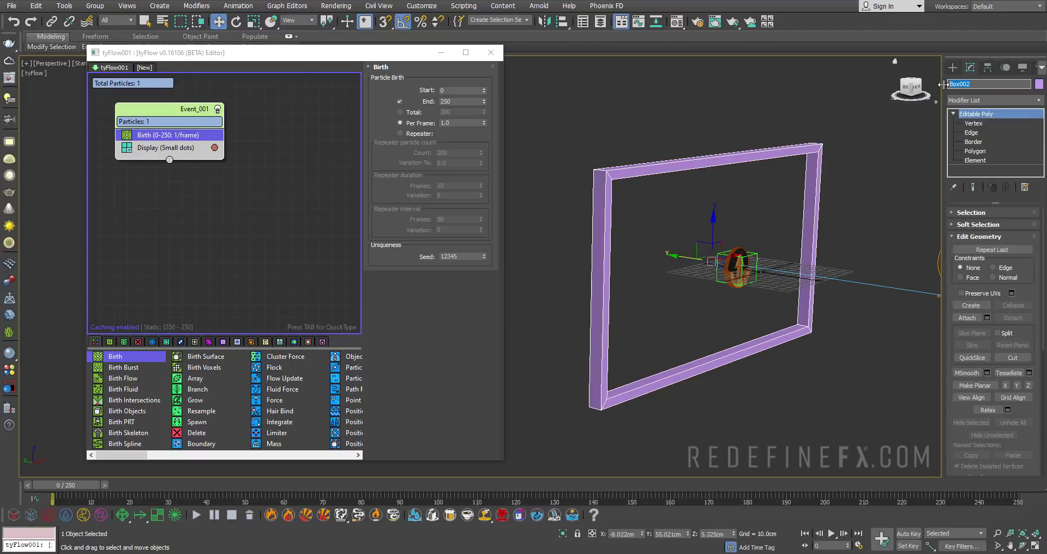
pyautogui.write('birth object box')
pyautogui.press('Return')
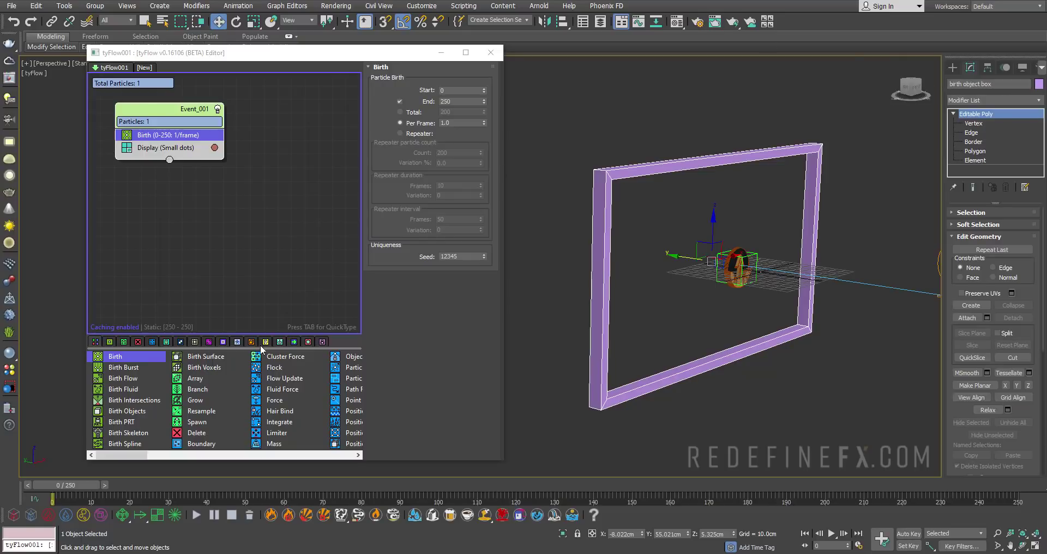
# - Add a Position Object operator to Event_001 using the frame as emitter, with density by MatID set to ID 2
pyautogui.click(188, 454)
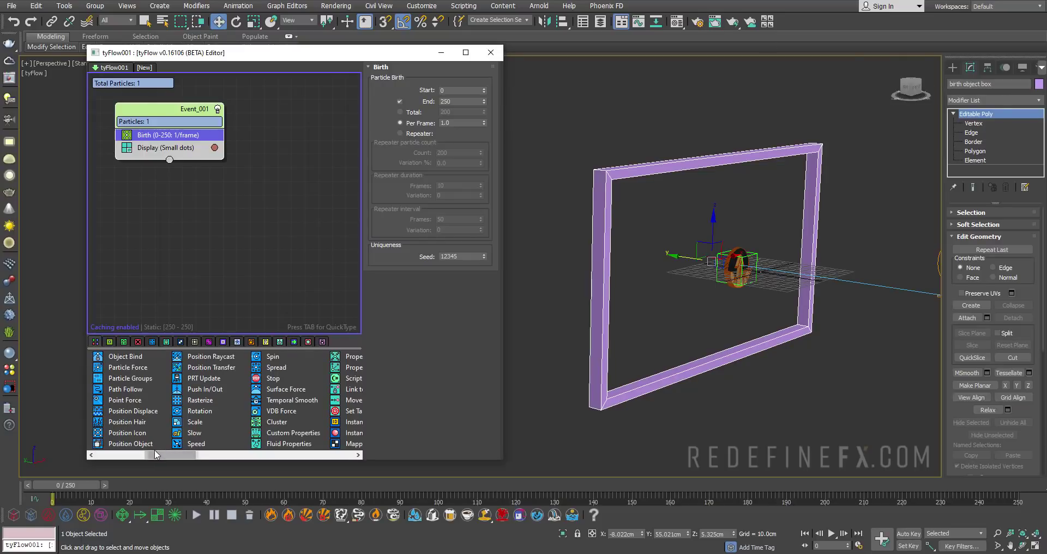
pyautogui.moveTo(137, 445); pyautogui.dragTo(143, 148)
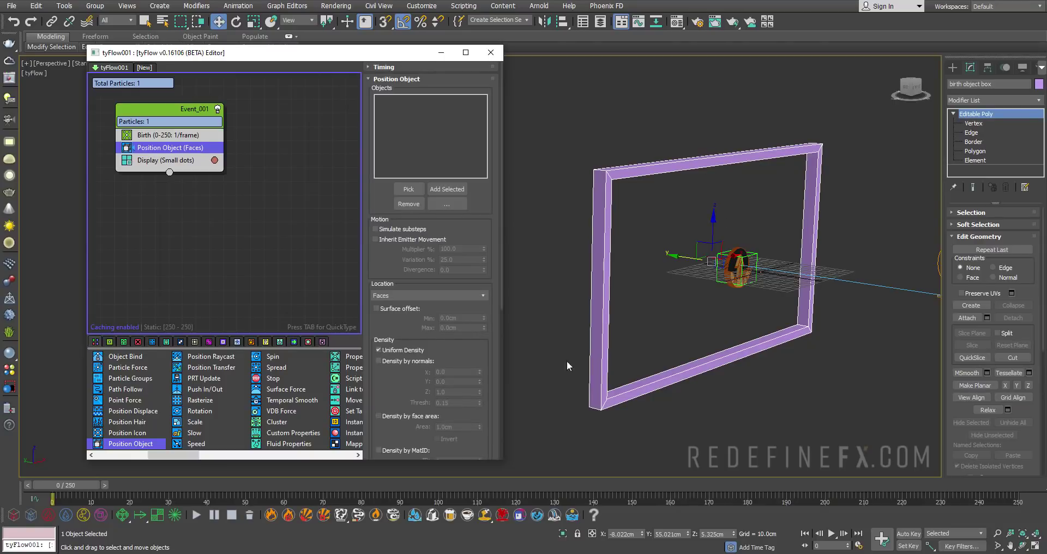
pyautogui.click(409, 189)
pyautogui.click(603, 183)
pyautogui.scroll(-3, 414, 261)
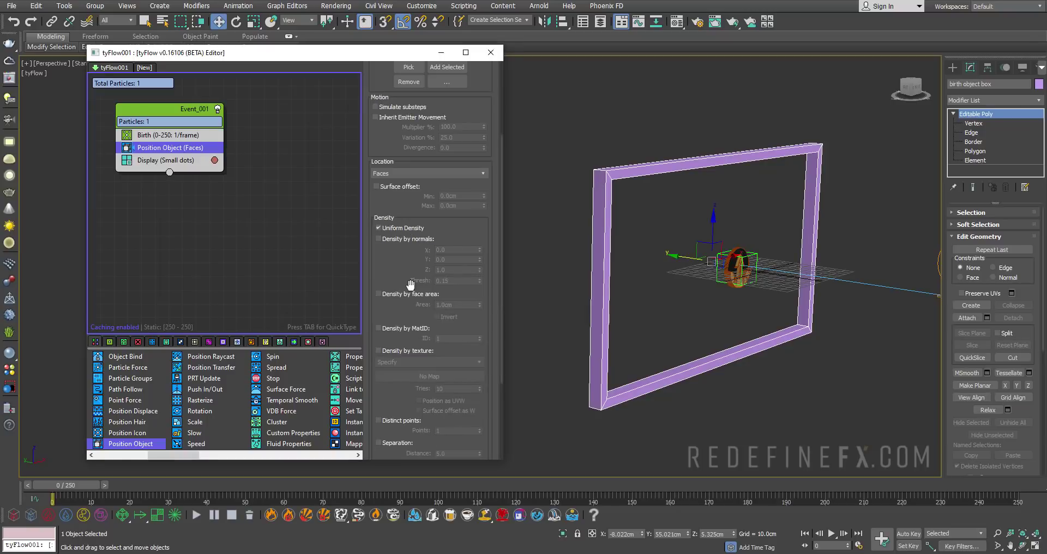
pyautogui.click(405, 328)
# - Set the particle display color of Event_001 to red
pyautogui.click(214, 162)
pyautogui.moveTo(245, 212); pyautogui.dragTo(231, 193)
pyautogui.click(318, 194)
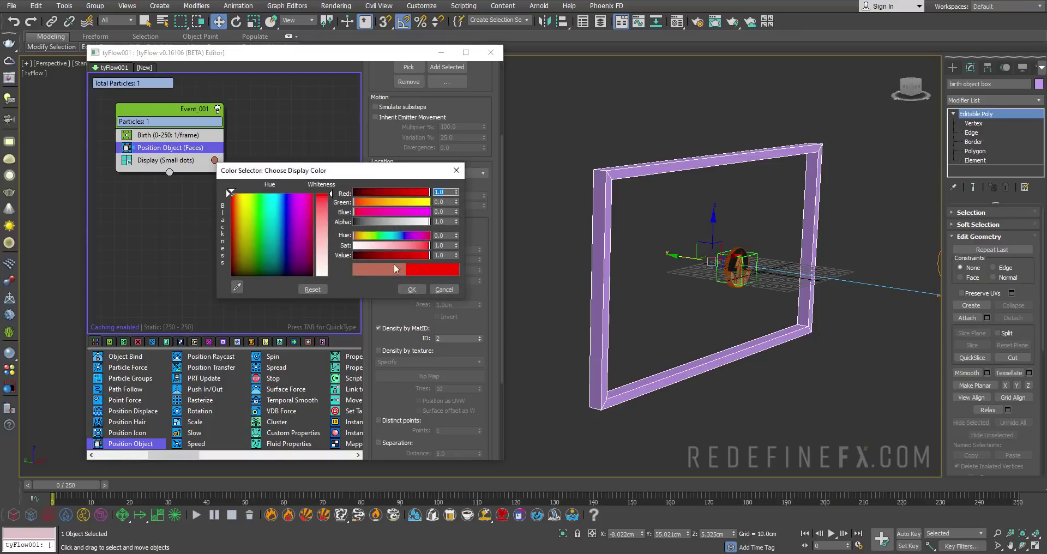
pyautogui.click(412, 289)
# - Scrub the timeline to frame 131 and examine where the particles are born on the frame's faces
pyautogui.scroll(4, 726, 318)
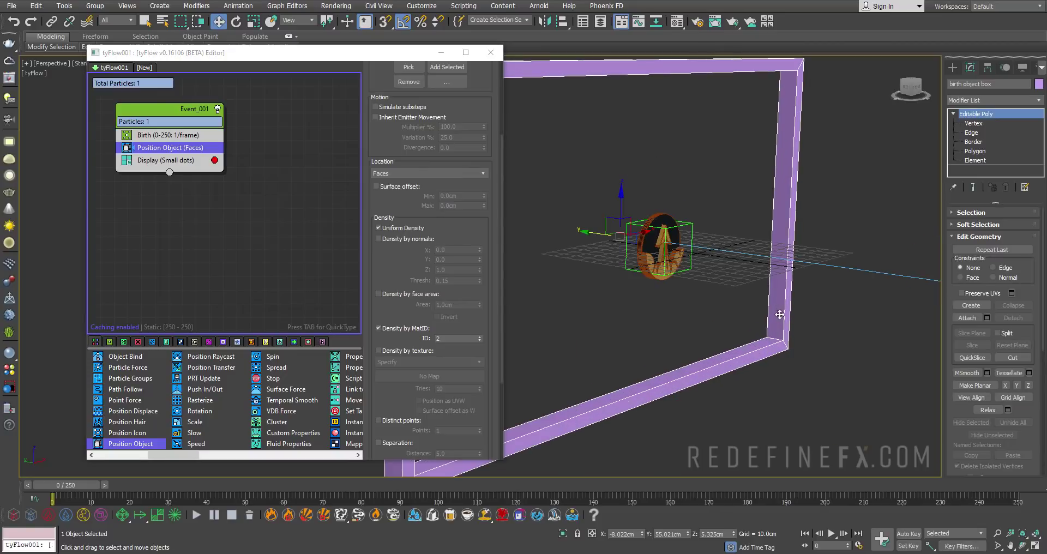
pyautogui.scroll(-4, 776, 318)
pyautogui.moveTo(66, 485); pyautogui.dragTo(564, 485)
pyautogui.keyDown('alt'); pyautogui.moveTo(826, 215); pyautogui.dragTo(664, 217, button='middle'); pyautogui.keyUp('alt')
pyautogui.scroll(5, 657, 217)
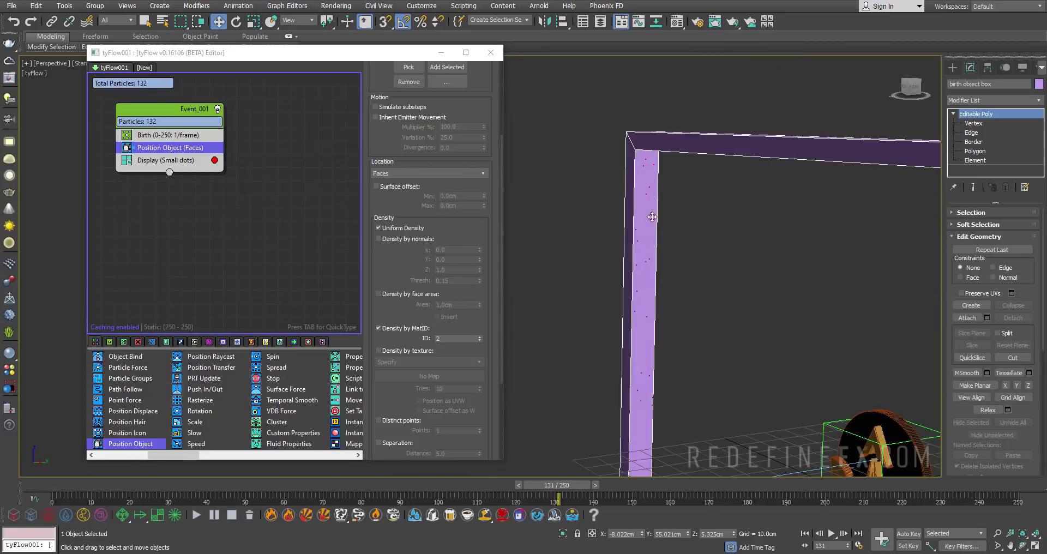
pyautogui.scroll(-6, 633, 202)
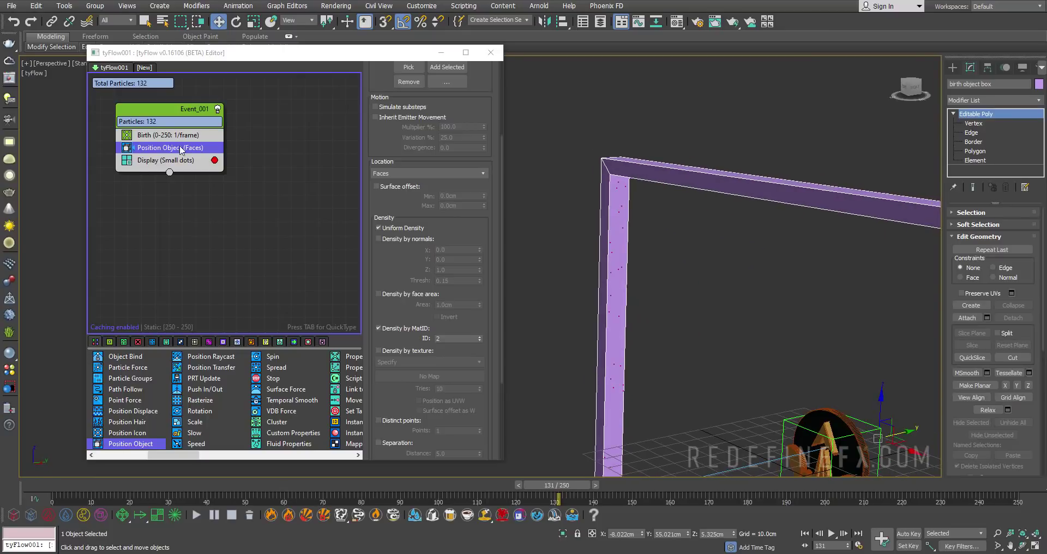
# - Change the particle display color of Event_001 to yellow
pyautogui.click(214, 160)
pyautogui.click(248, 191)
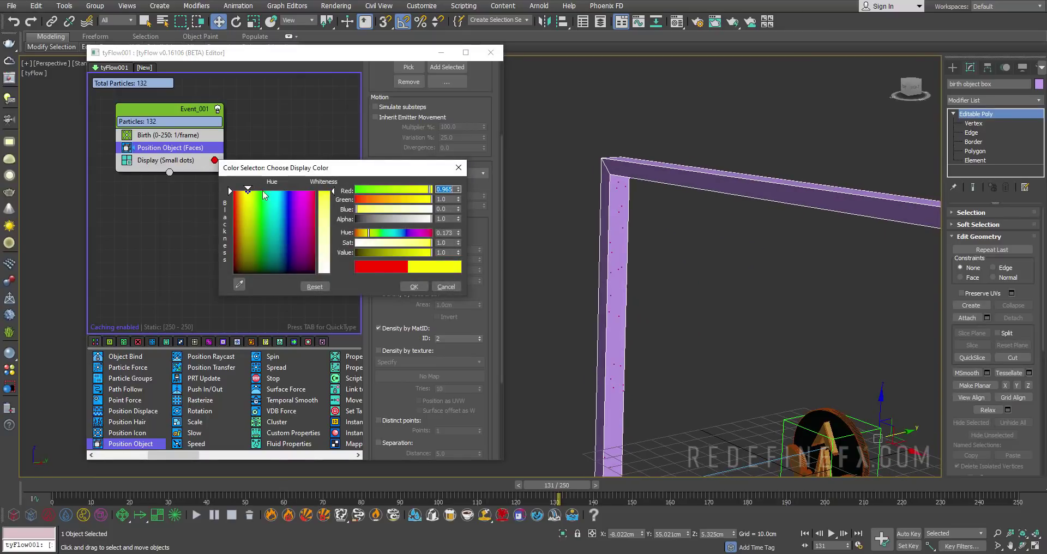
pyautogui.click(413, 285)
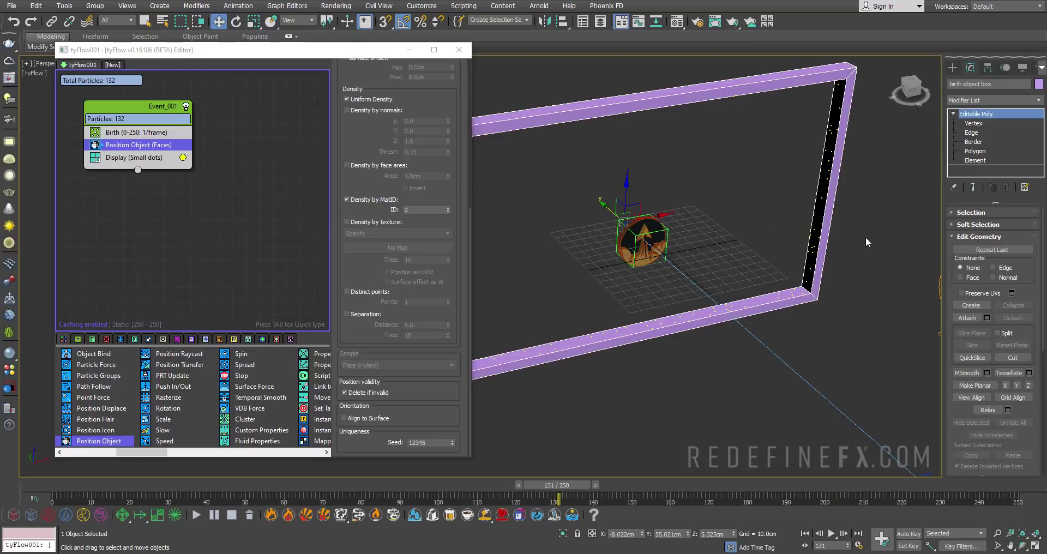
# - Add a Shape operator to Event_001 with the 3D mesh type Geosphere (MidRes)
pyautogui.moveTo(130, 452)
pyautogui.mouseDown()
pyautogui.moveTo(240, 457)
pyautogui.moveTo(168, 454)
pyautogui.mouseUp()
pyautogui.moveTo(164, 408)
pyautogui.mouseDown()
pyautogui.moveTo(158, 280)
pyautogui.moveTo(123, 158)
pyautogui.mouseUp()
pyautogui.click(344, 369)
pyautogui.click(387, 370)
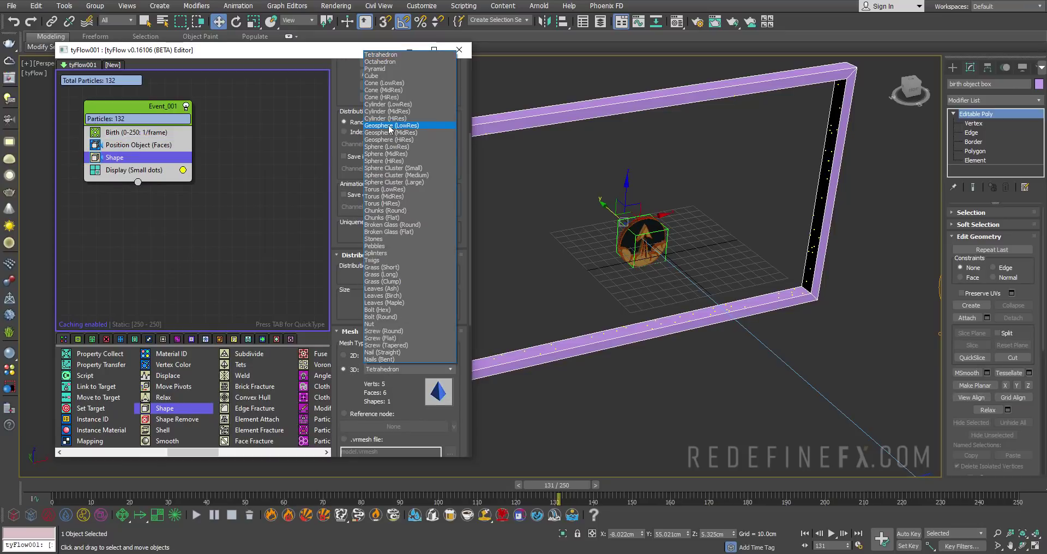
pyautogui.click(391, 133)
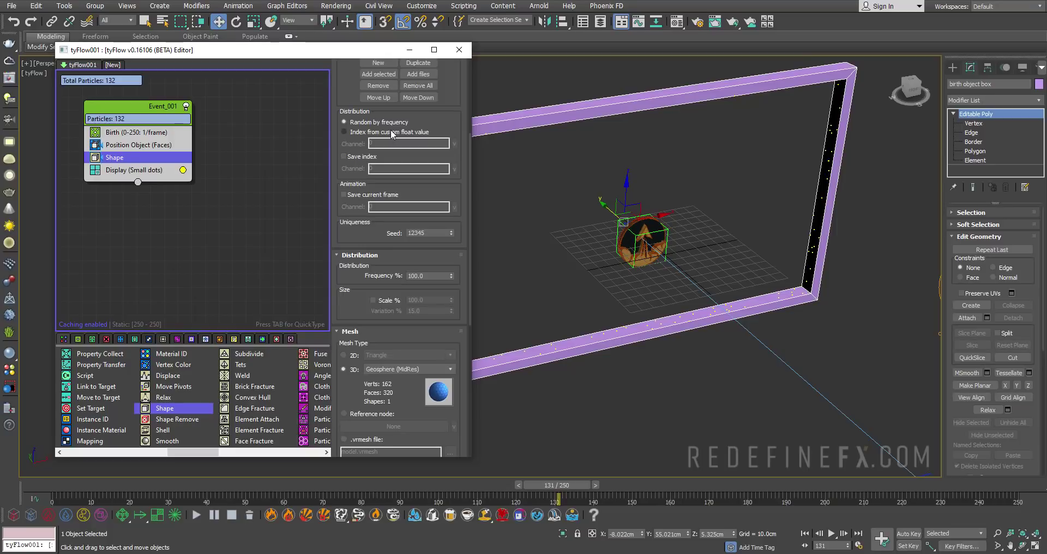
# - Set the Display operator's type to Geometry so the particles show as meshes
pyautogui.click(179, 168)
pyautogui.click(398, 87)
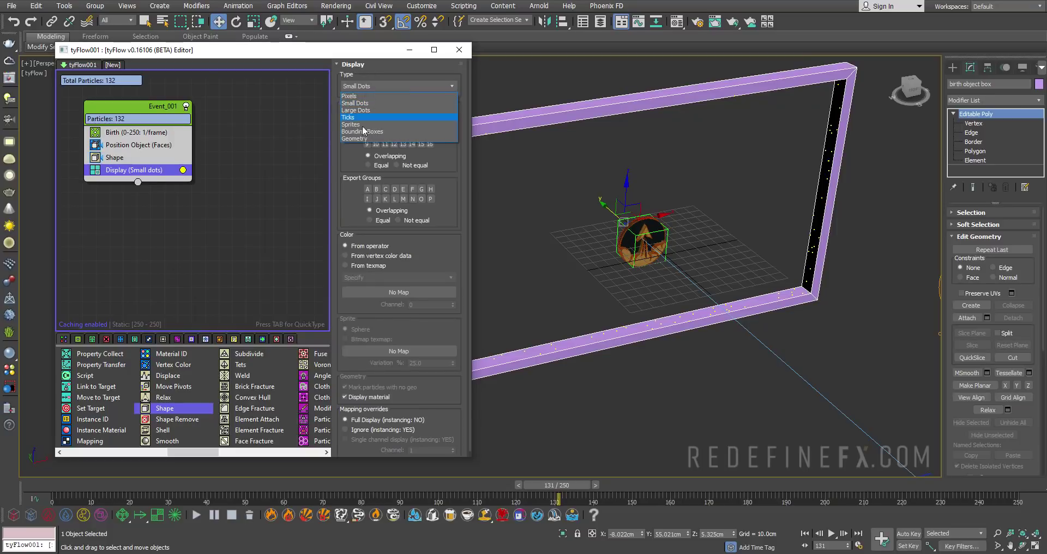
pyautogui.click(362, 140)
pyautogui.scroll(5, 885, 326)
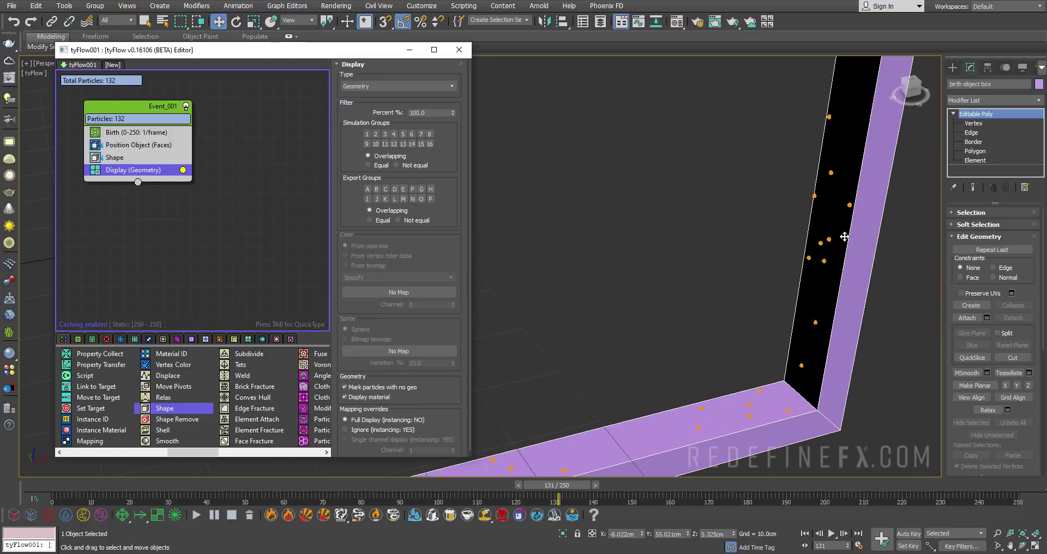
pyautogui.click(120, 158)
pyautogui.scroll(-5, 387, 338)
pyautogui.scroll(3, 365, 225)
pyautogui.click(373, 251)
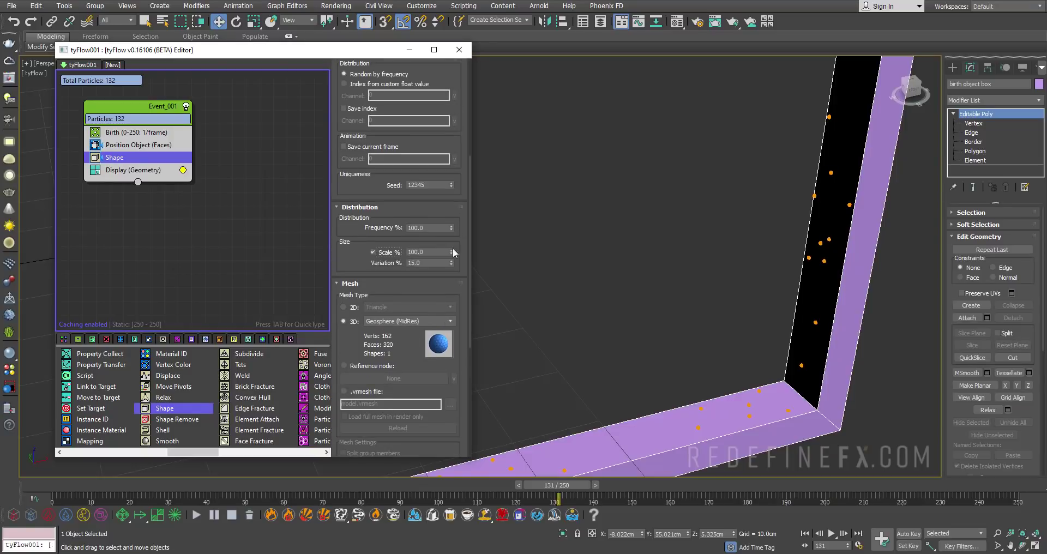
pyautogui.click(374, 252)
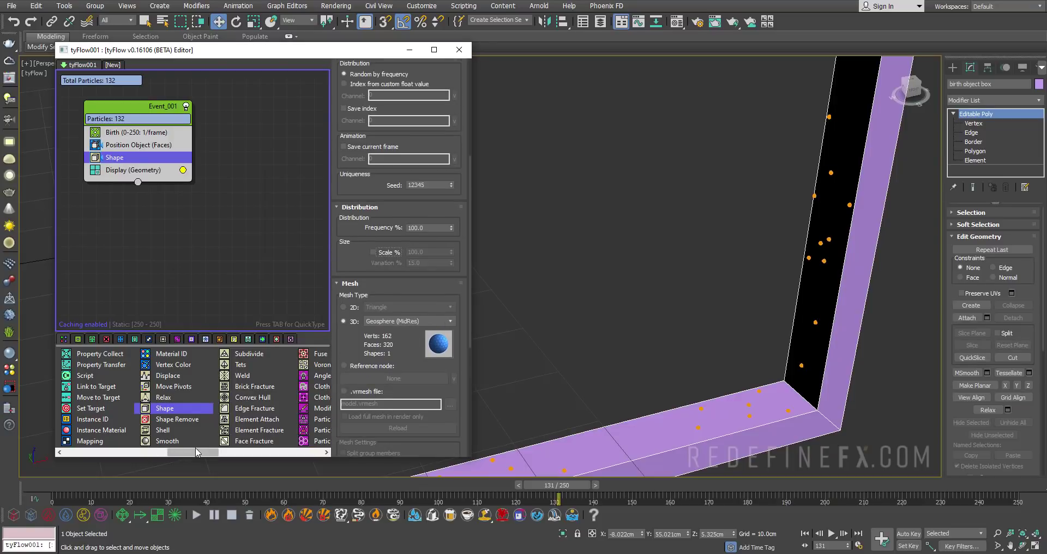
# - Add a Scale operator below Shape in Event_001 and set its scale value to 2500%
pyautogui.moveTo(197, 452); pyautogui.dragTo(164, 452)
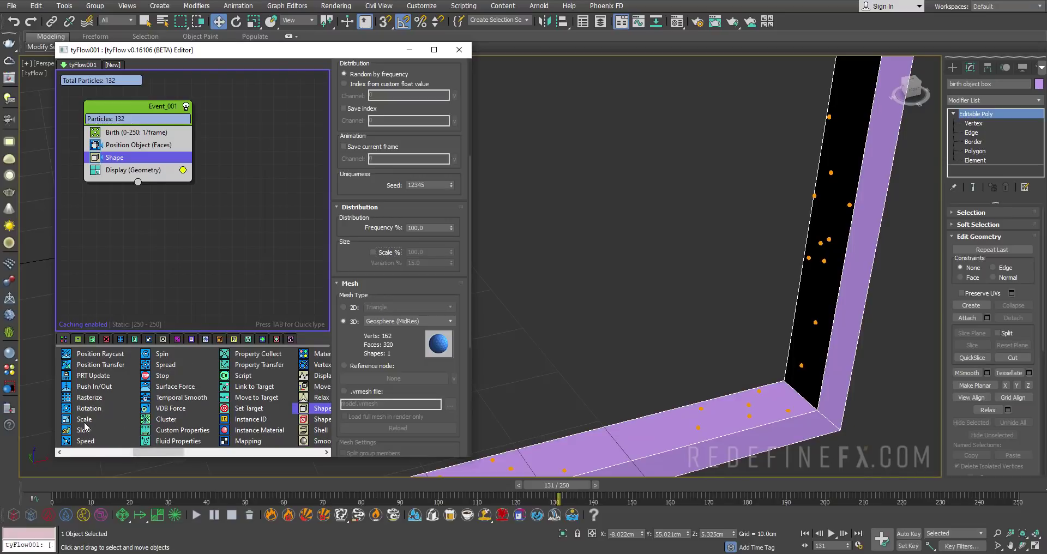
pyautogui.moveTo(84, 420); pyautogui.dragTo(134, 169)
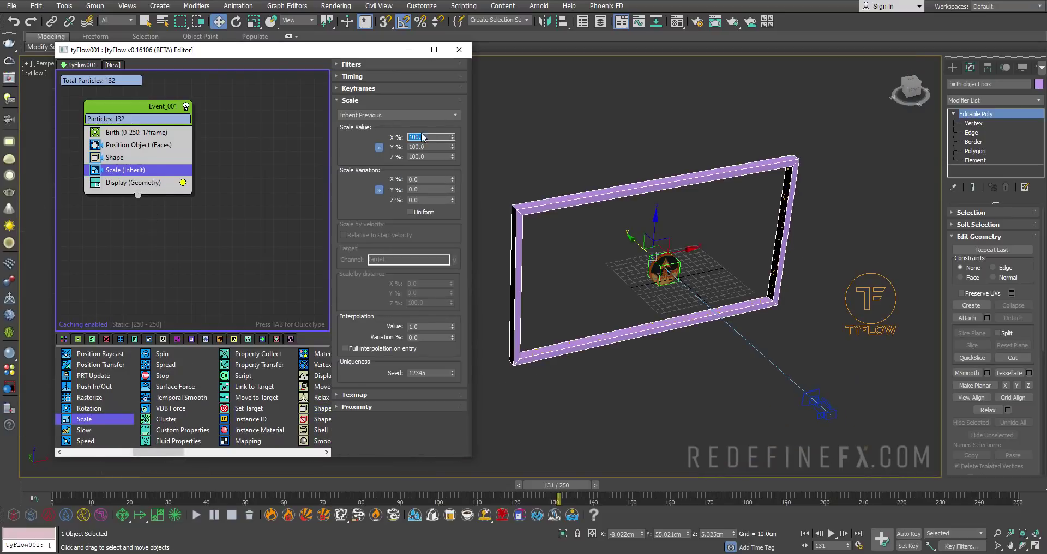
pyautogui.write('2500')
pyautogui.press('Return')
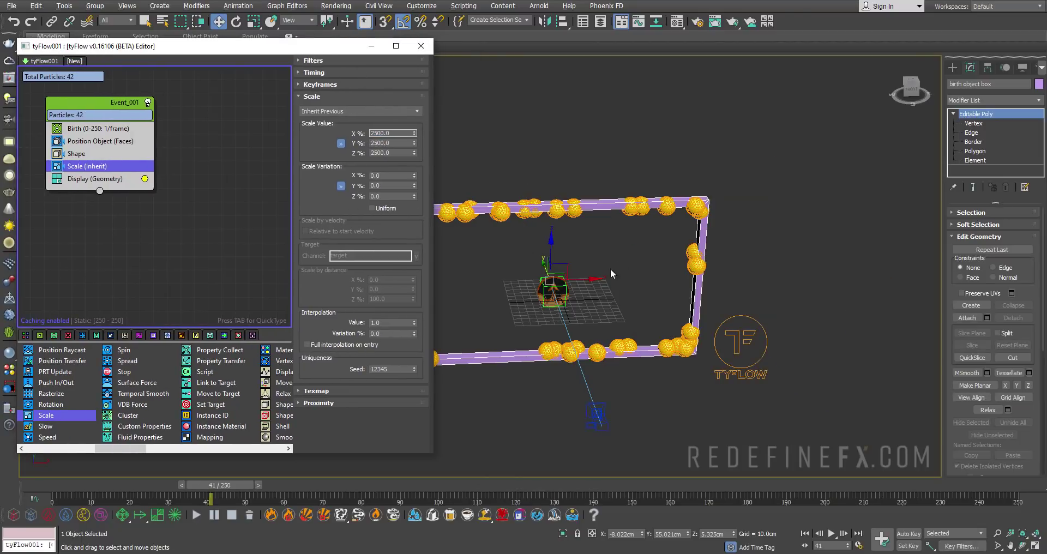
# - Check the emission frame against the PhysCamera001 view and review the reference animation of the soft spheres
pyautogui.scroll(-3, 645, 229)
pyautogui.hotkey('alt', 'w')
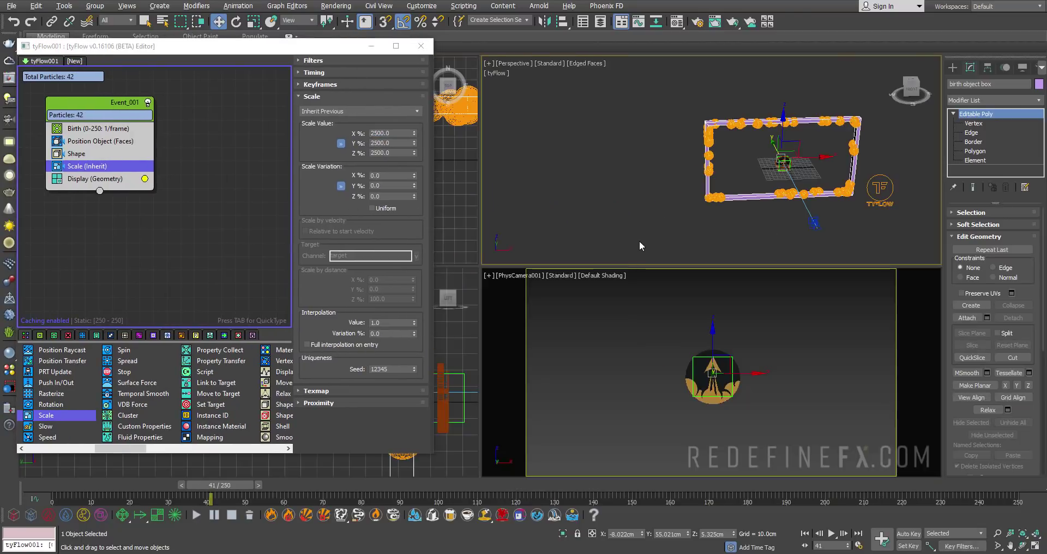
pyautogui.rightClick(729, 389)
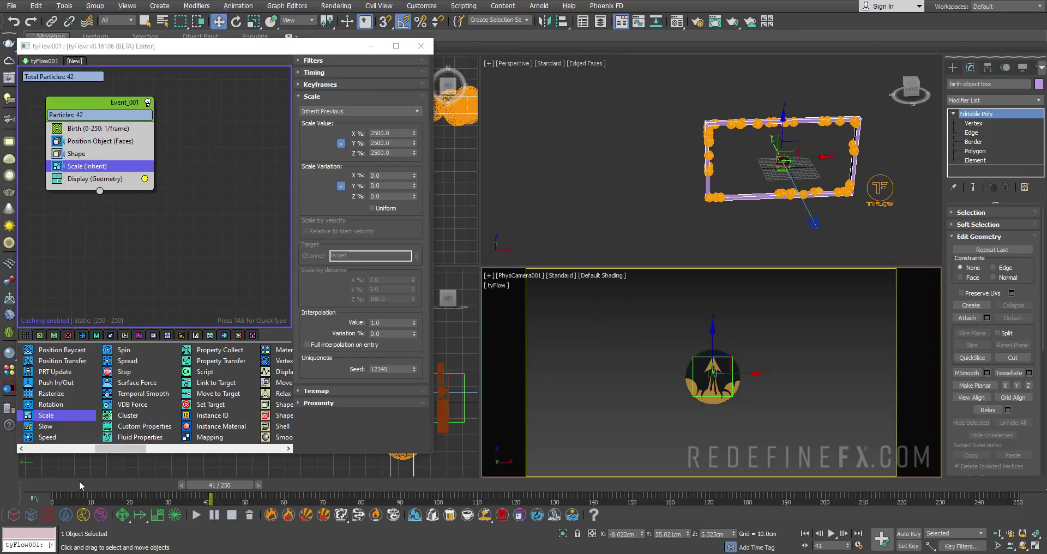
pyautogui.moveTo(79, 481); pyautogui.dragTo(237, 492)
pyautogui.hotkey('alt', 'Tab')
pyautogui.click(296, 309)
pyautogui.click(167, 369)
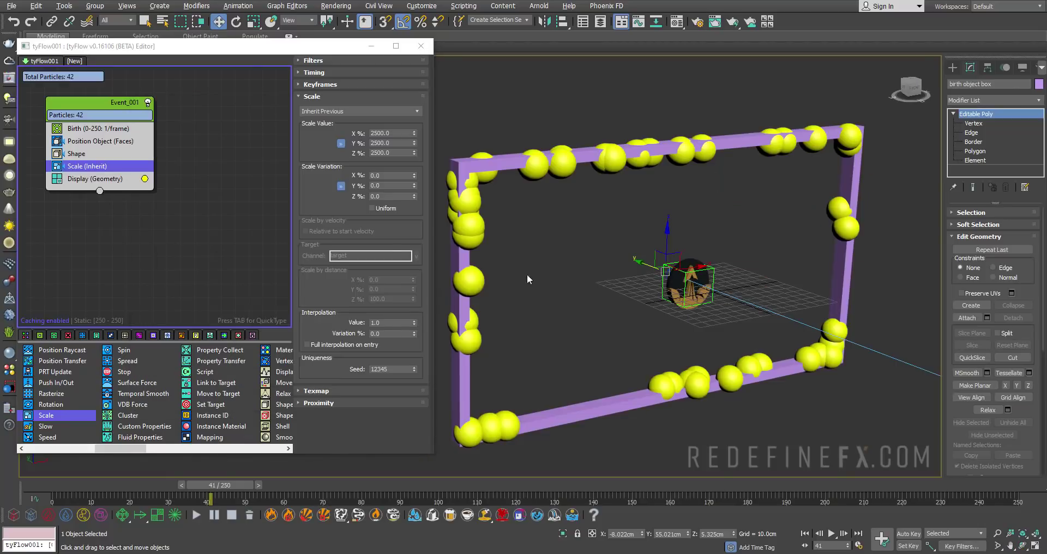
# - Add a Material ID operator below Scale in Event_001 and set its mode to Random
pyautogui.moveTo(137, 449); pyautogui.dragTo(154, 449)
pyautogui.moveTo(185, 339); pyautogui.dragTo(220, 362)
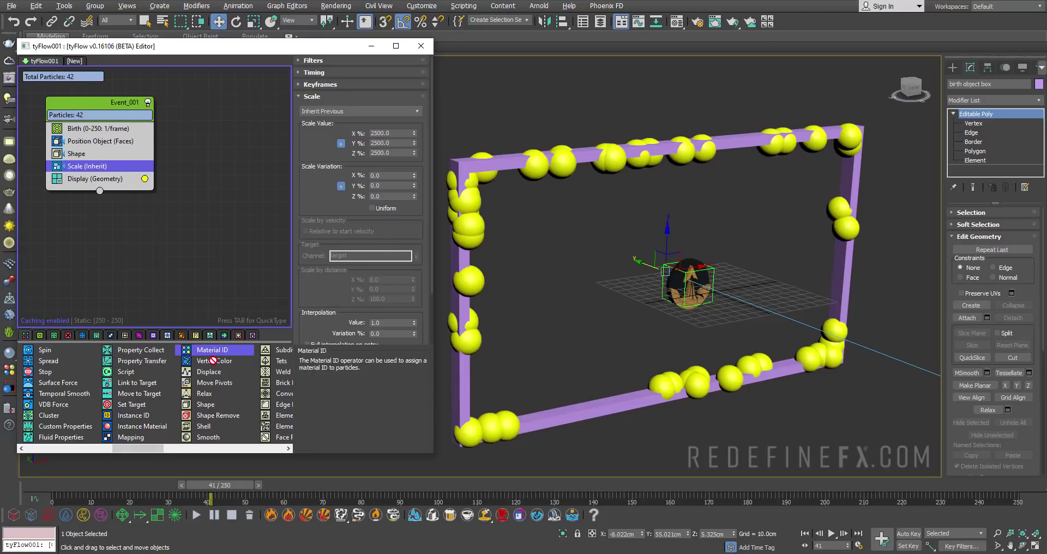
pyautogui.moveTo(83, 183); pyautogui.dragTo(83, 183)
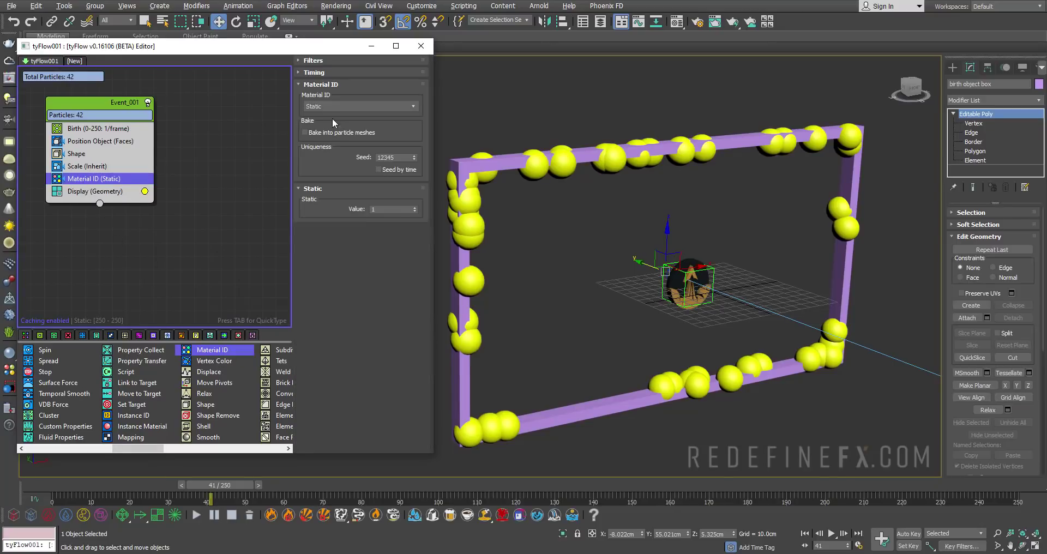
pyautogui.click(335, 106)
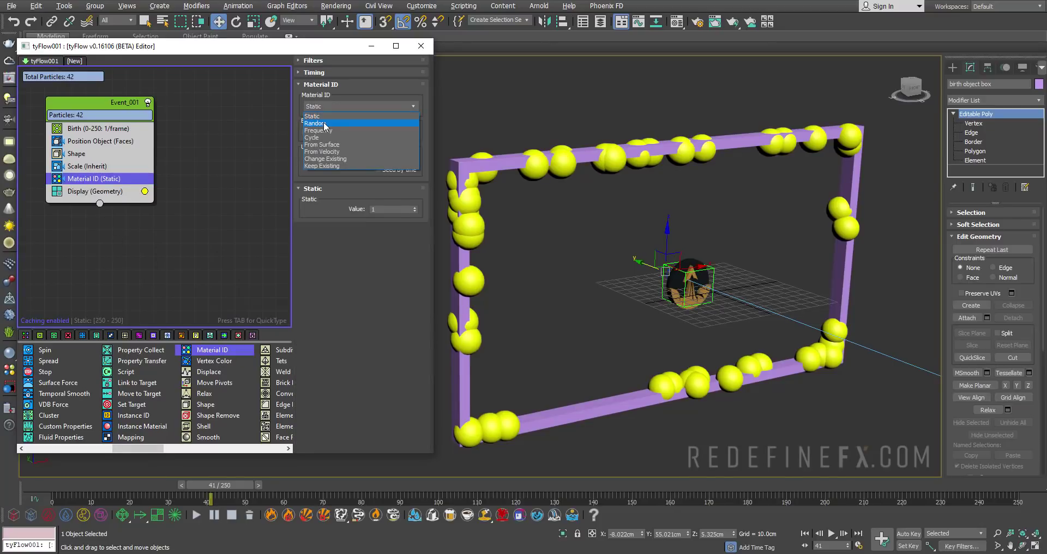
pyautogui.click(324, 124)
# - Change the timing mode of the Material ID operator
pyautogui.click(328, 73)
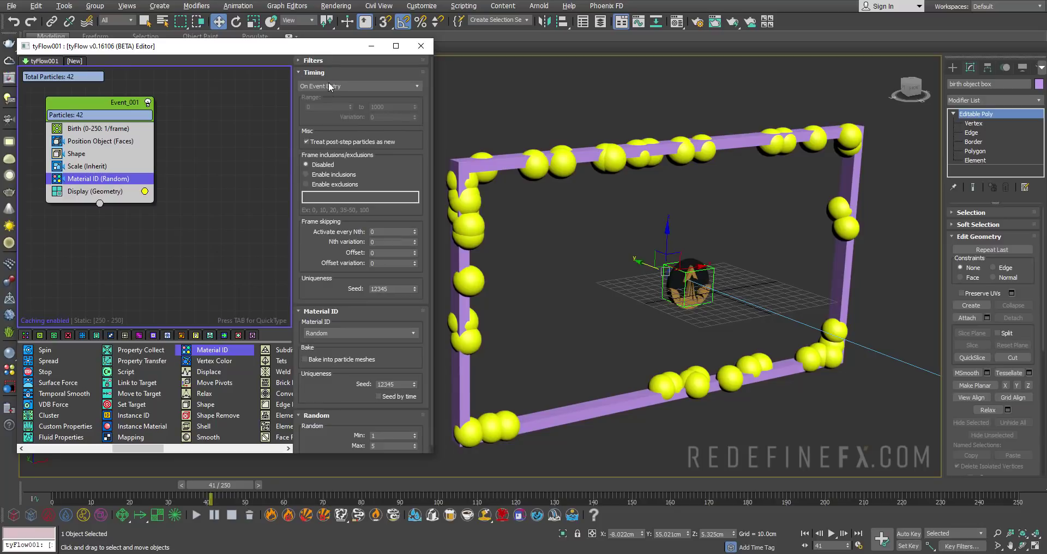
pyautogui.click(330, 86)
pyautogui.click(317, 108)
pyautogui.click(317, 73)
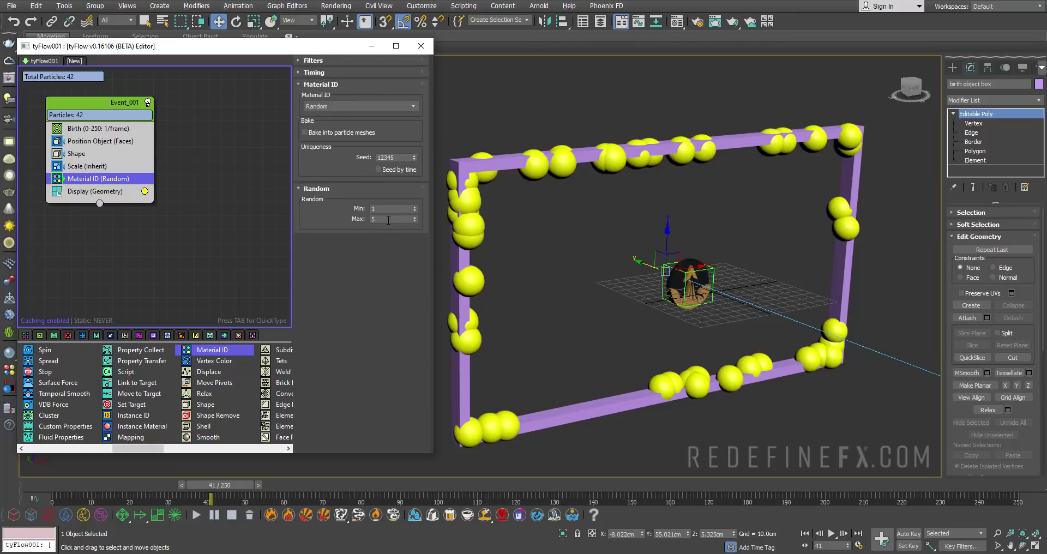
# - Set the random material ID maximum to 3, checking the sphere colors in the reference video soft_-RGB_color.mp4
pyautogui.moveTo(388, 219); pyautogui.dragTo(358, 220)
pyautogui.hotkey('alt', 'Tab')
pyautogui.click(411, 251)
pyautogui.click(309, 251)
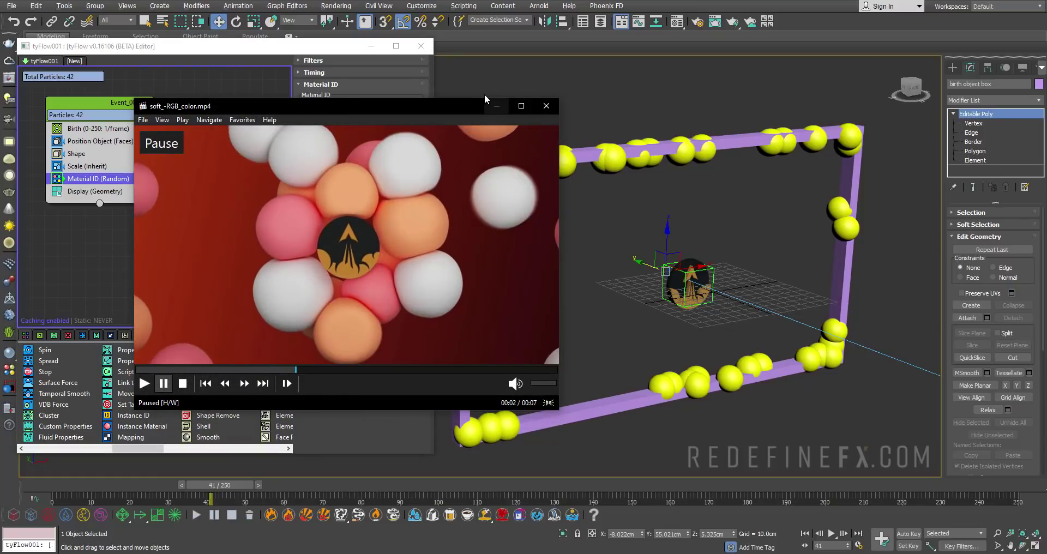
pyautogui.click(495, 105)
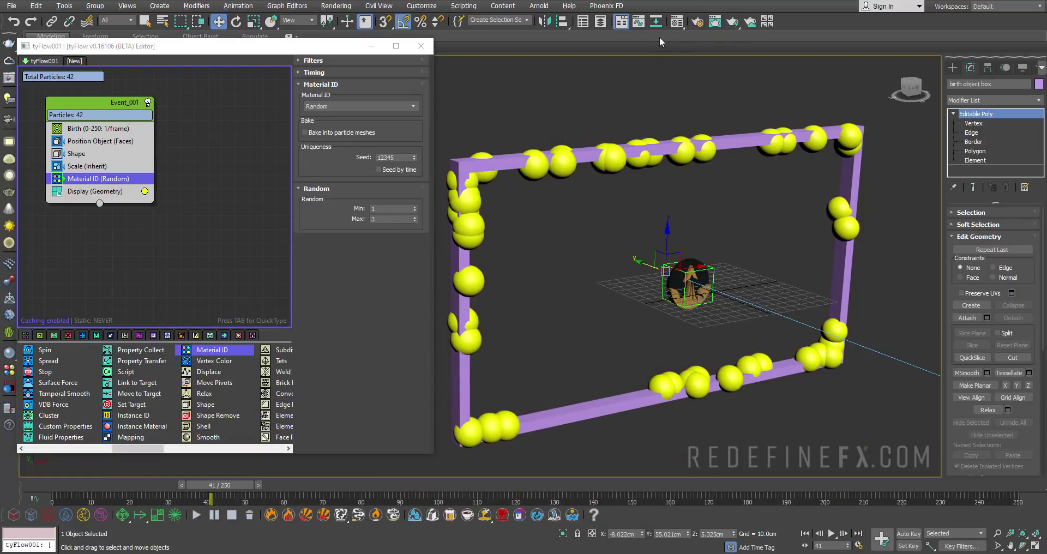
# - Convert the material "21 - Default" to a Multi/Sub-Object material with 3 sub-materials
pyautogui.click(677, 22)
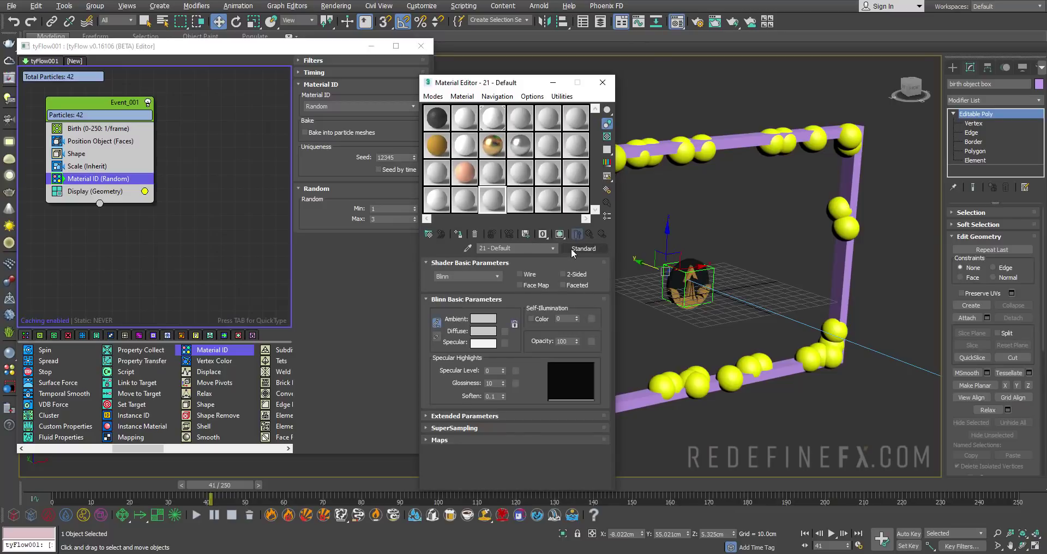
pyautogui.click(572, 249)
pyautogui.doubleClick(446, 207)
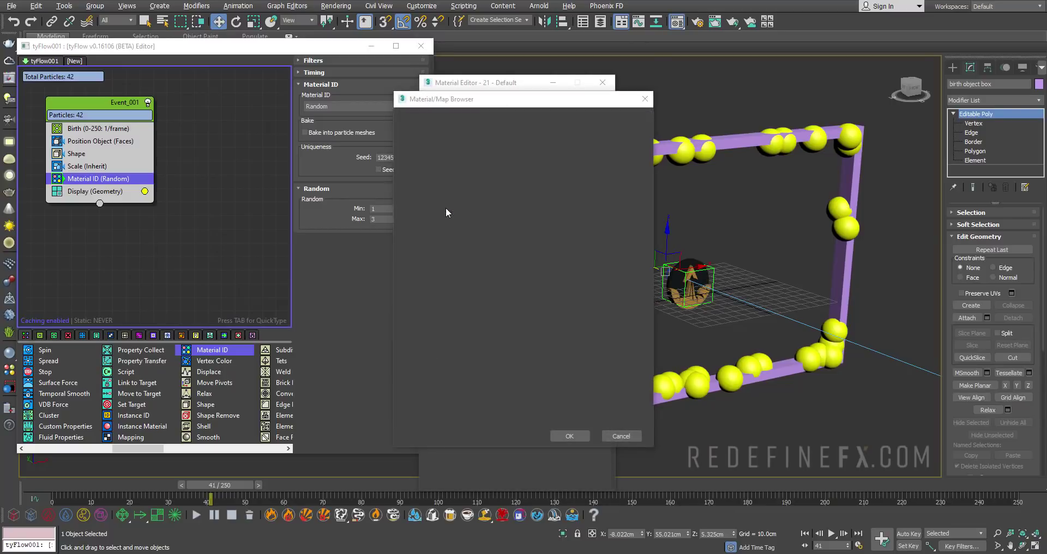
pyautogui.click(491, 315)
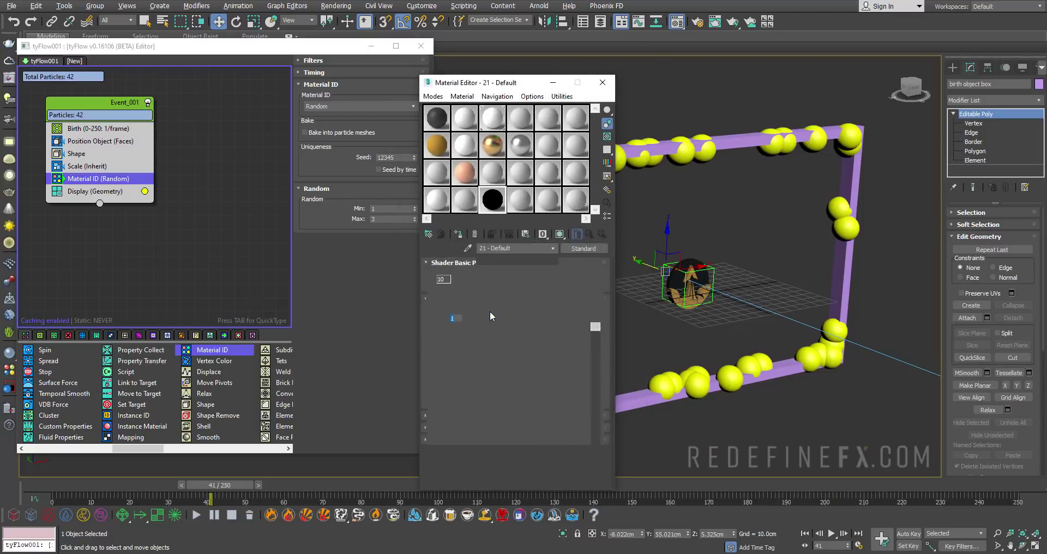
pyautogui.click(465, 281)
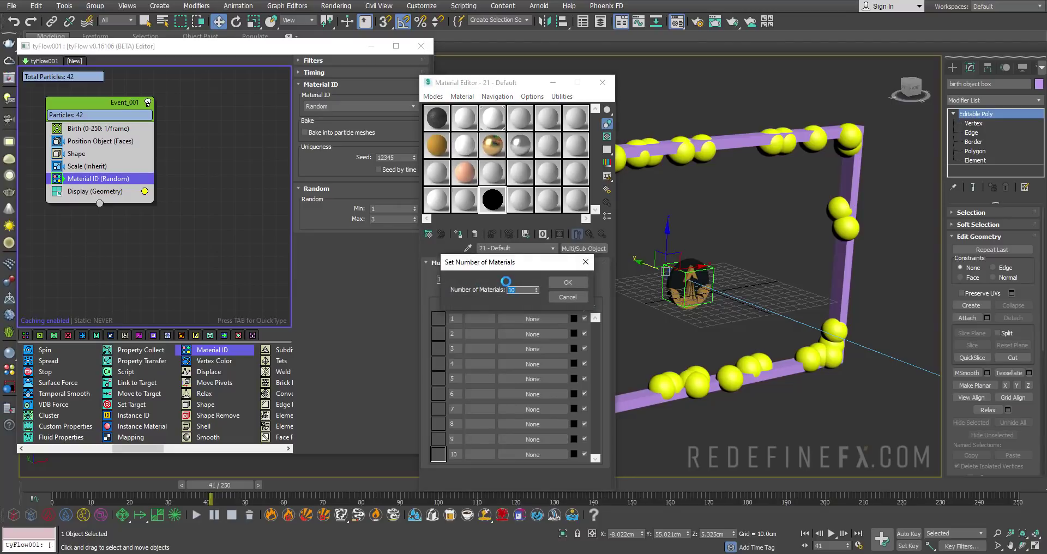
pyautogui.write('3')
pyautogui.click(567, 282)
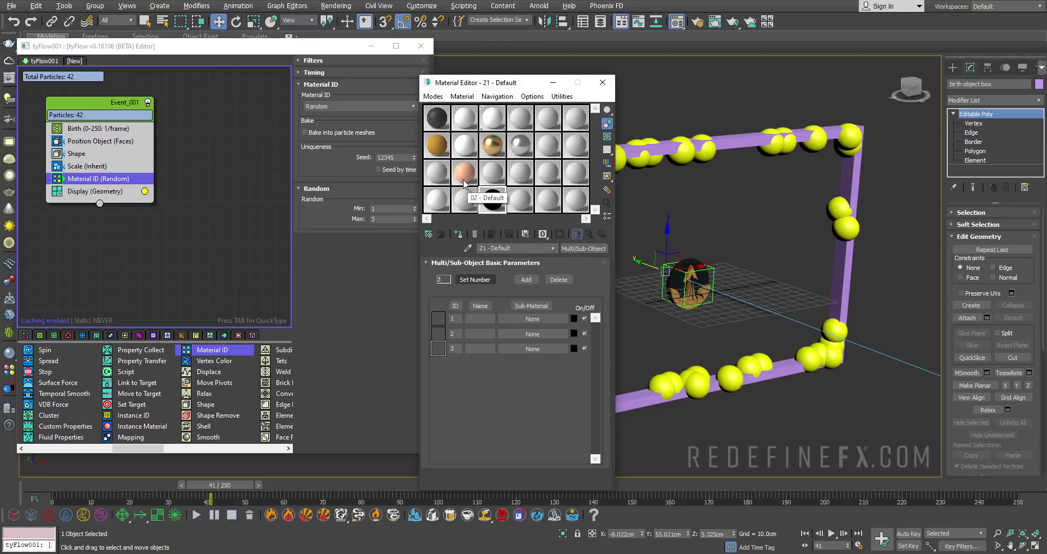
# - Instance the peach, white and pink materials into sub-material slots 1, 2 and 3 of the Multi/Sub-Object material
pyautogui.moveTo(461, 173); pyautogui.dragTo(515, 318)
pyautogui.click(506, 320)
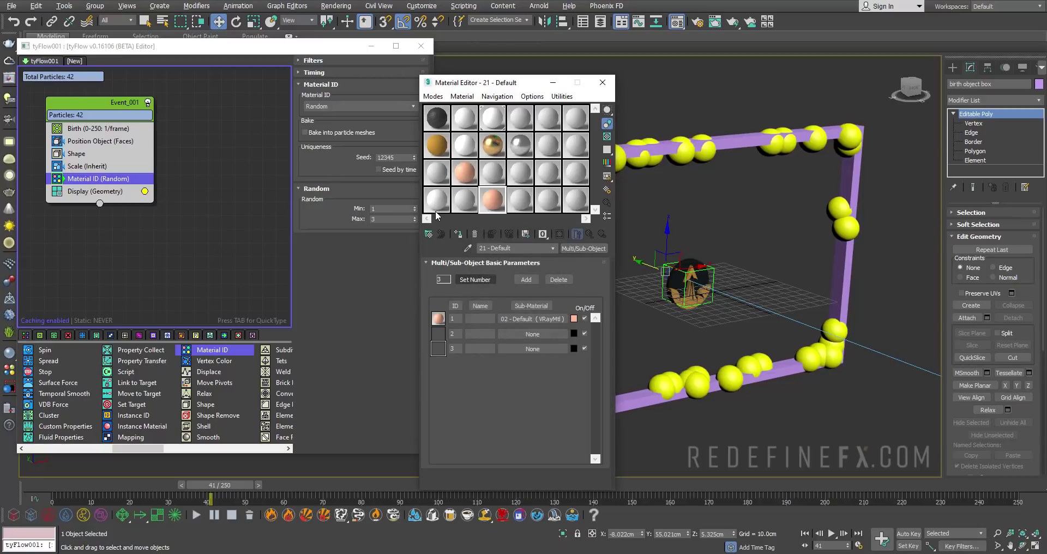
pyautogui.moveTo(510, 336); pyautogui.dragTo(510, 337)
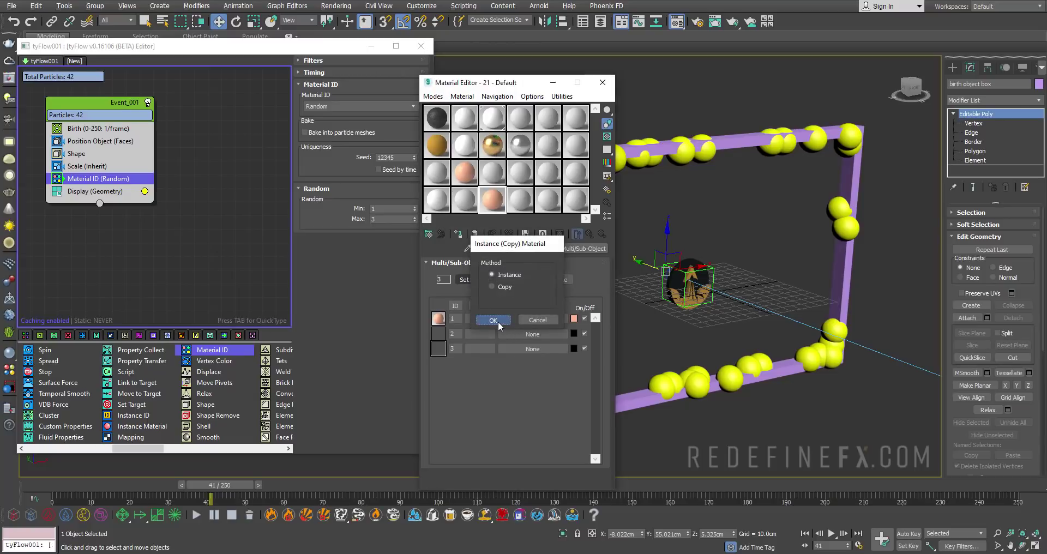
pyautogui.click(501, 324)
pyautogui.moveTo(550, 198); pyautogui.dragTo(524, 353)
pyautogui.click(493, 321)
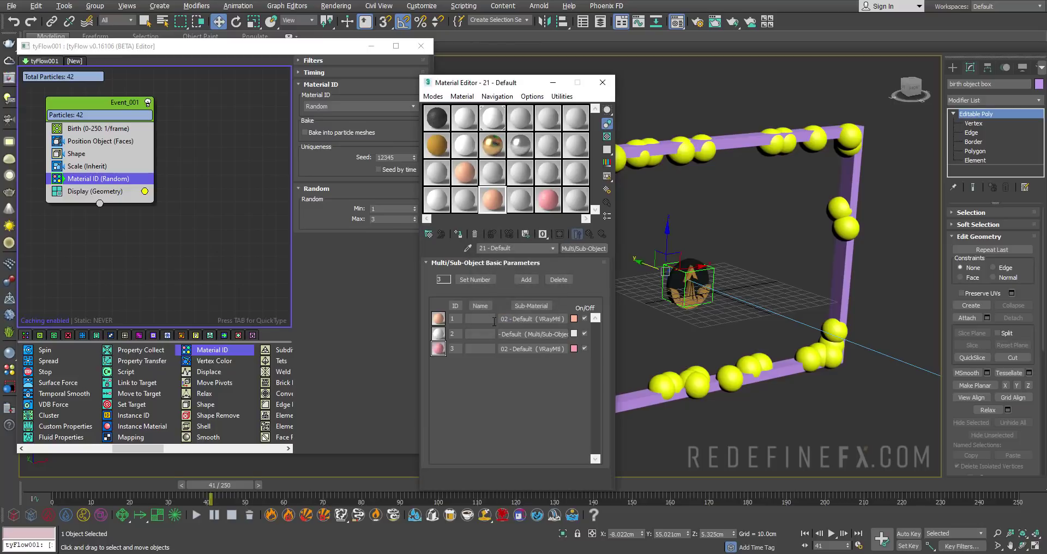
# - Select the tyFlow object in the viewport and assign the Multi/Sub-Object material to it
pyautogui.moveTo(545, 82); pyautogui.dragTo(477, 63)
pyautogui.scroll(-5, 654, 294)
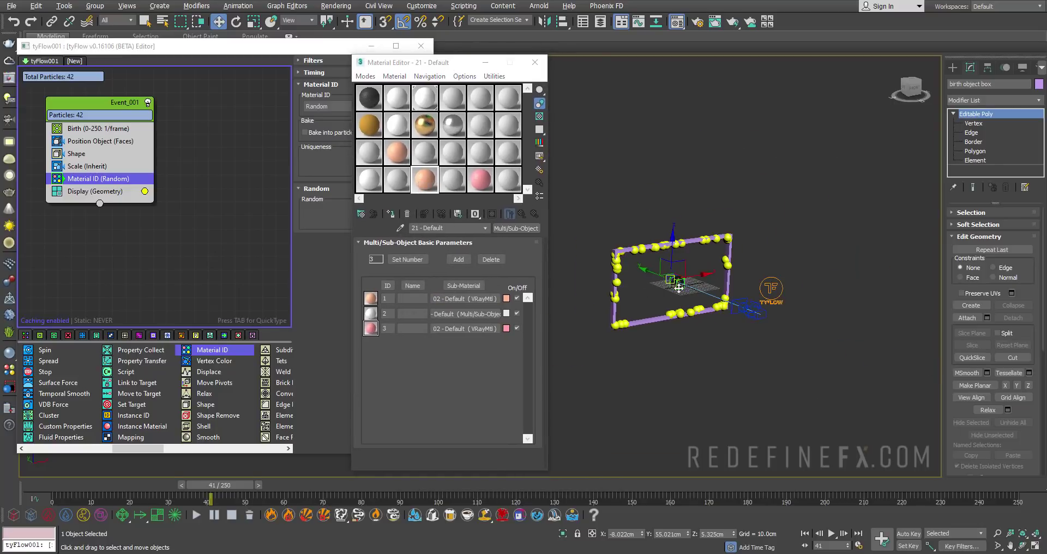
pyautogui.click(766, 302)
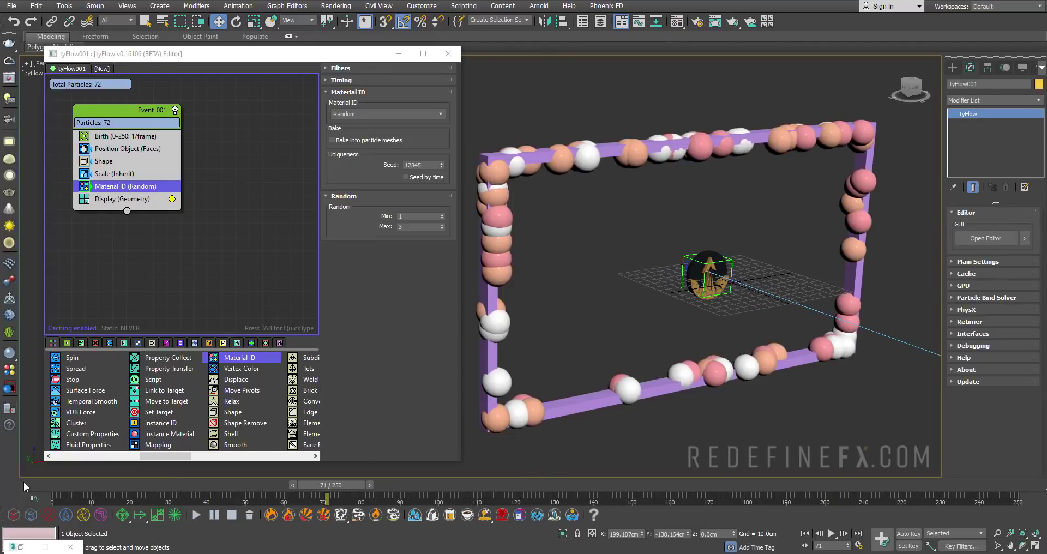
# - Return the timeline to frame 0 and add a Cloth Bind operator below Material ID in Event_001
pyautogui.moveTo(24, 482); pyautogui.dragTo(71, 487)
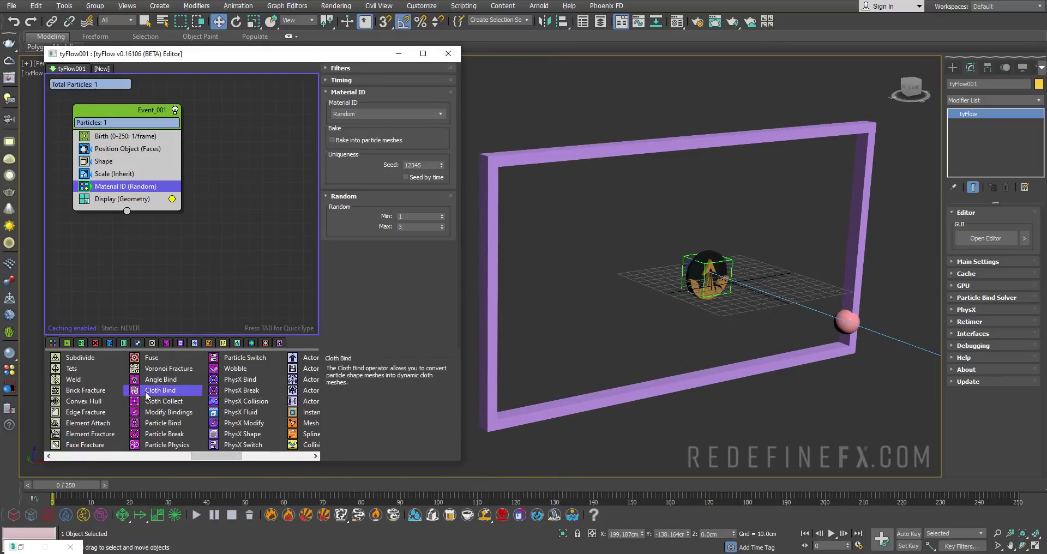
pyautogui.moveTo(88, 243); pyautogui.dragTo(98, 198)
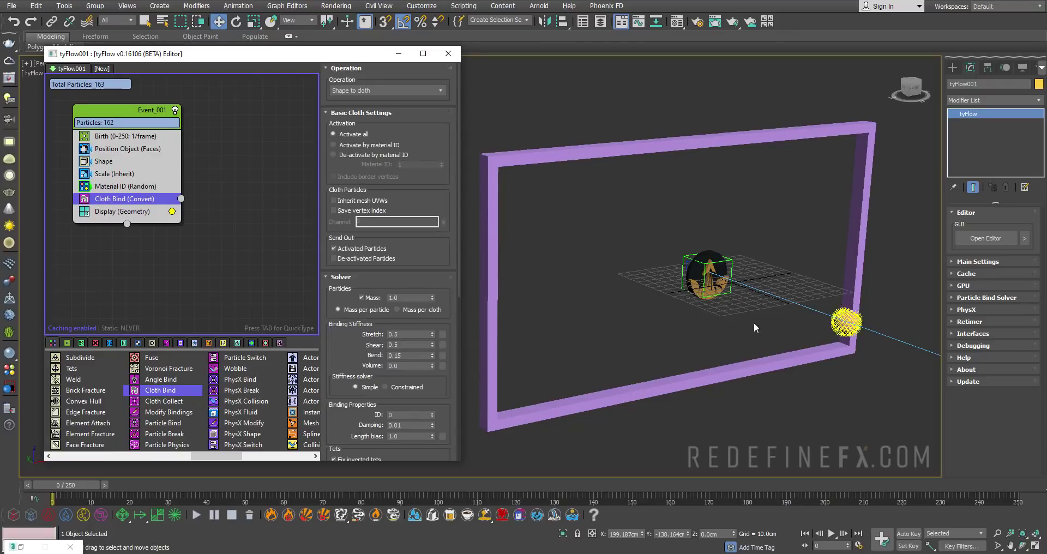
pyautogui.moveTo(888, 322); pyautogui.dragTo(650, 291, button='middle')
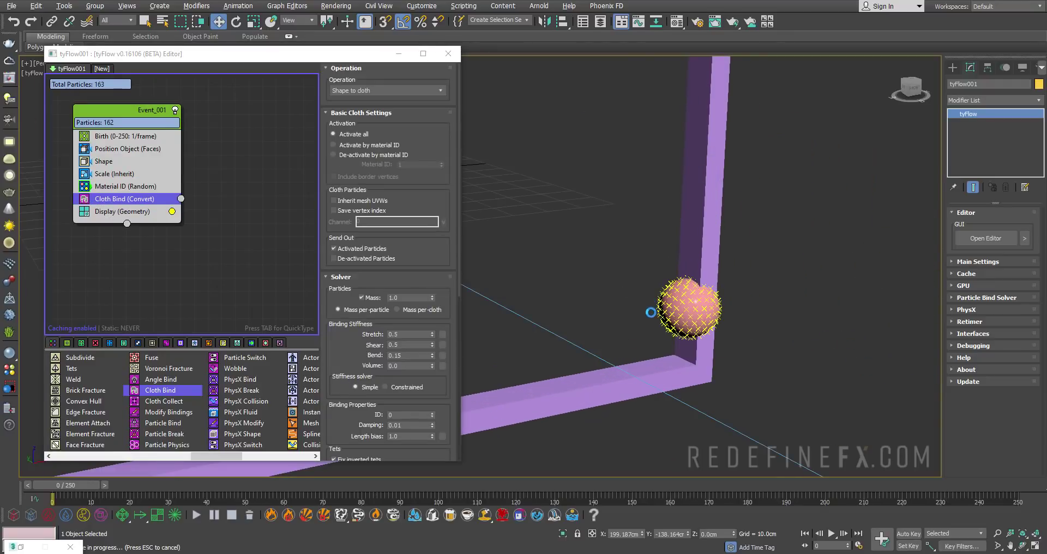
# - Turn off marking of particles with no geometry in the Display operator of Event_001
pyautogui.click(113, 211)
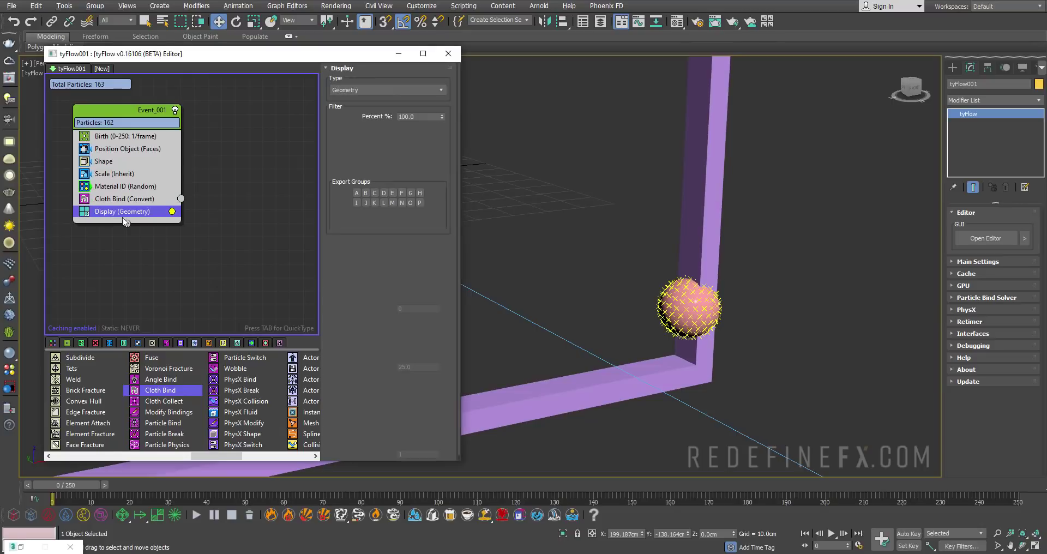
pyautogui.scroll(-2, 414, 392)
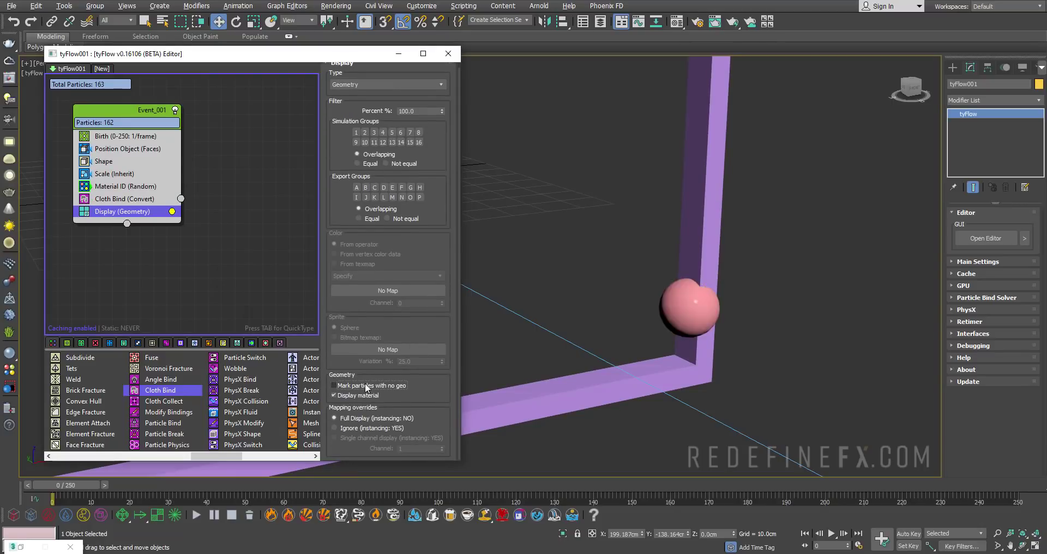
# - Set the Cloth Bind operator's binding stiffness to Stretch 0.7, Shear 0.7 and Bend 0.2
pyautogui.click(125, 198)
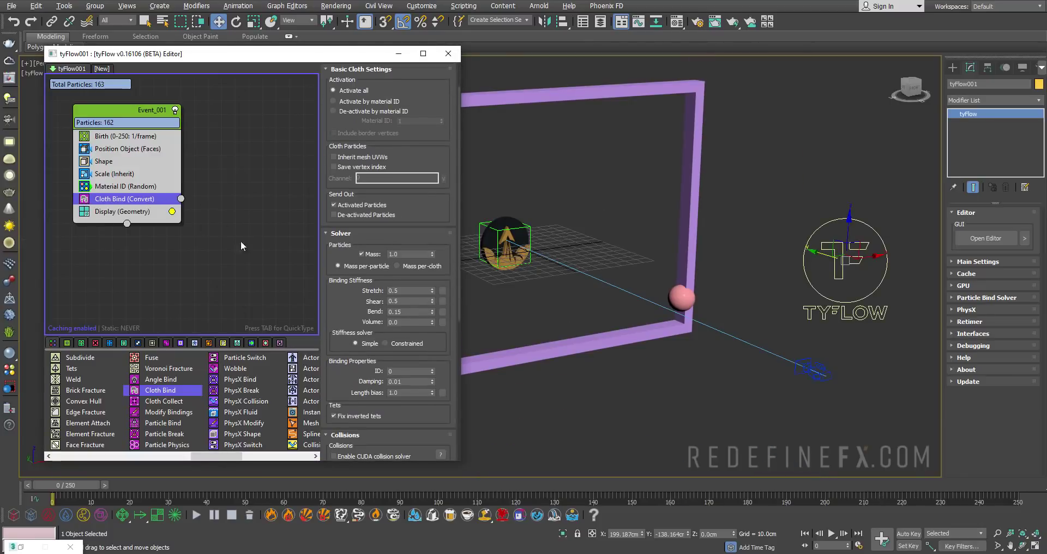
pyautogui.click(396, 291)
pyautogui.moveTo(403, 302); pyautogui.dragTo(397, 315)
pyautogui.write('7')
# - Switch to the video player and play soft_-RGB_color.mp4 to examine how softly the spheres deform when they collide
pyautogui.hotkey('alt', 'Tab')
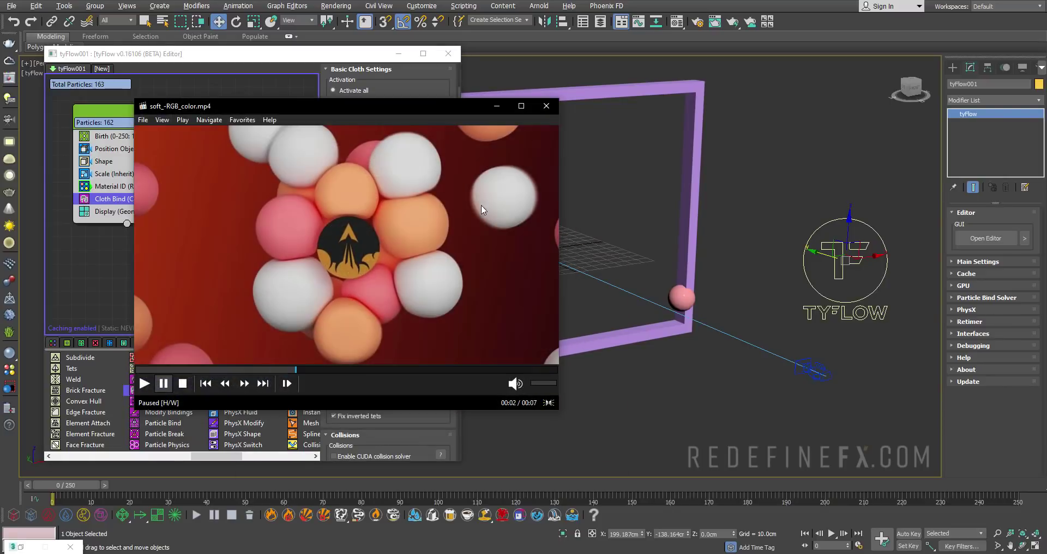
pyautogui.click(374, 165)
pyautogui.click(342, 199)
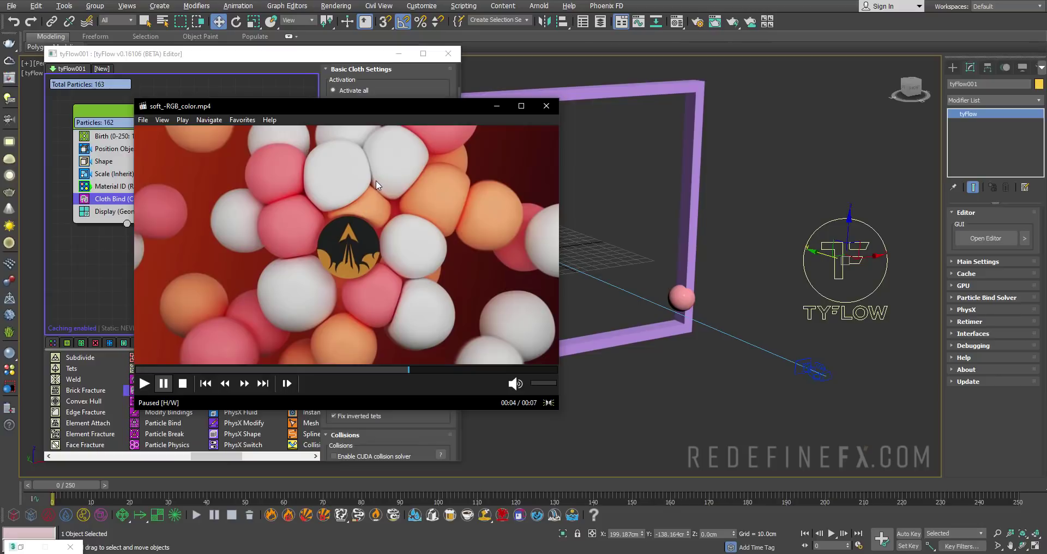
pyautogui.click(375, 183)
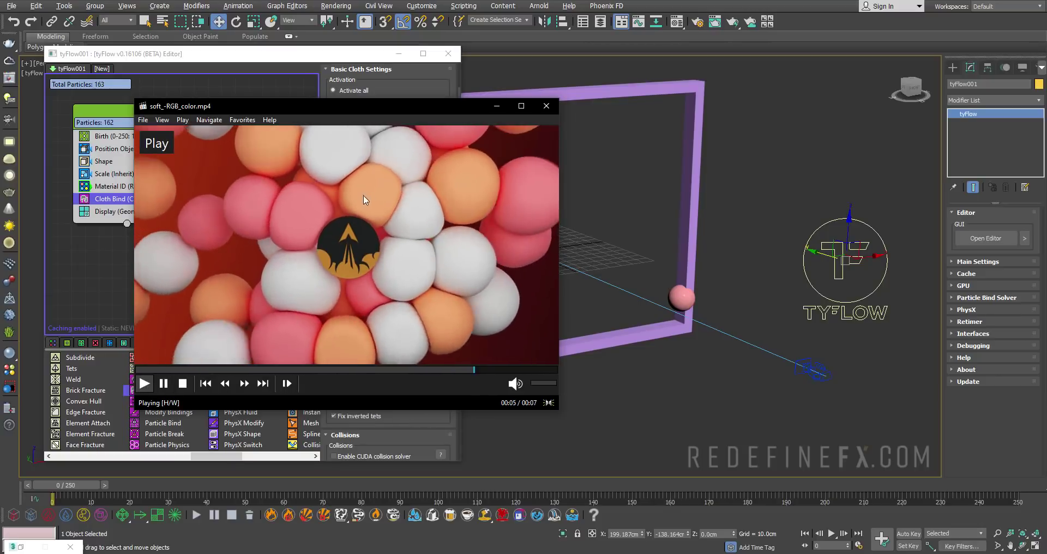
pyautogui.click(336, 217)
pyautogui.click(424, 187)
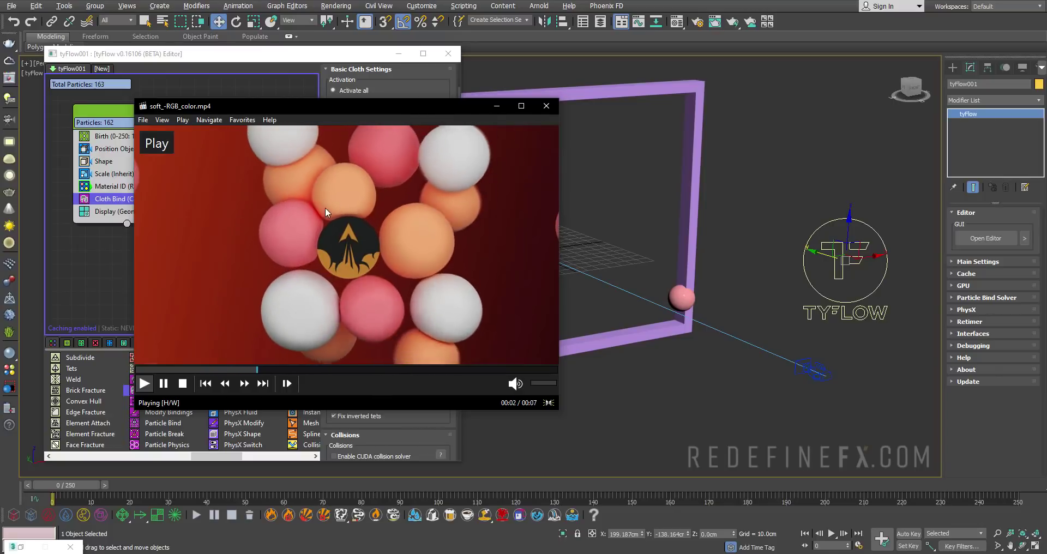
pyautogui.click(325, 207)
pyautogui.click(495, 107)
pyautogui.scroll(-2, 408, 262)
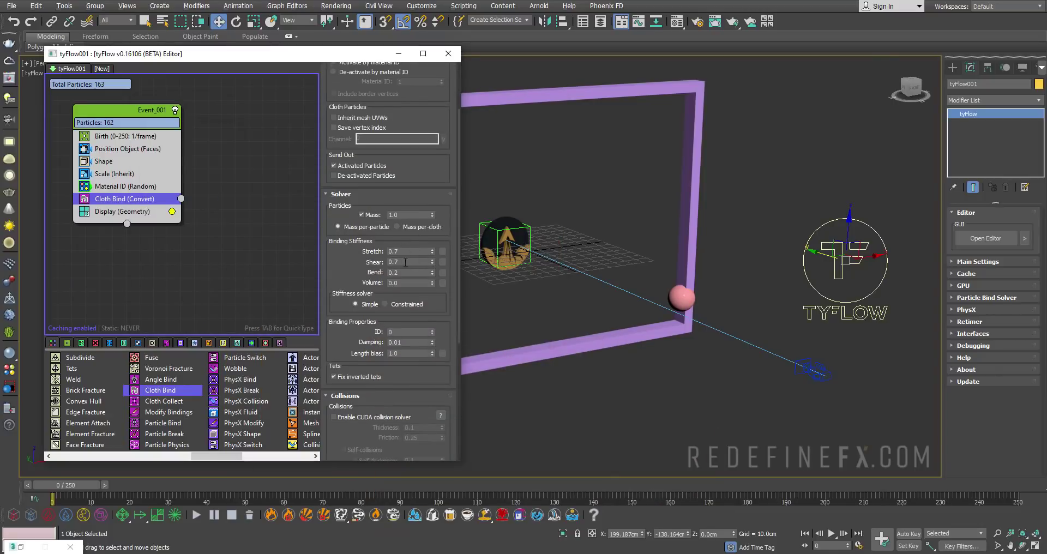
pyautogui.hotkey('alt', 'Tab')
pyautogui.click(322, 198)
pyautogui.click(428, 203)
pyautogui.click(490, 106)
# - Enable the CUDA collision solver in Cloth Bind with self-collisions and self-thickness, setting Thickness to 0.2 and Friction to 0
pyautogui.scroll(-8, 359, 258)
pyautogui.click(360, 257)
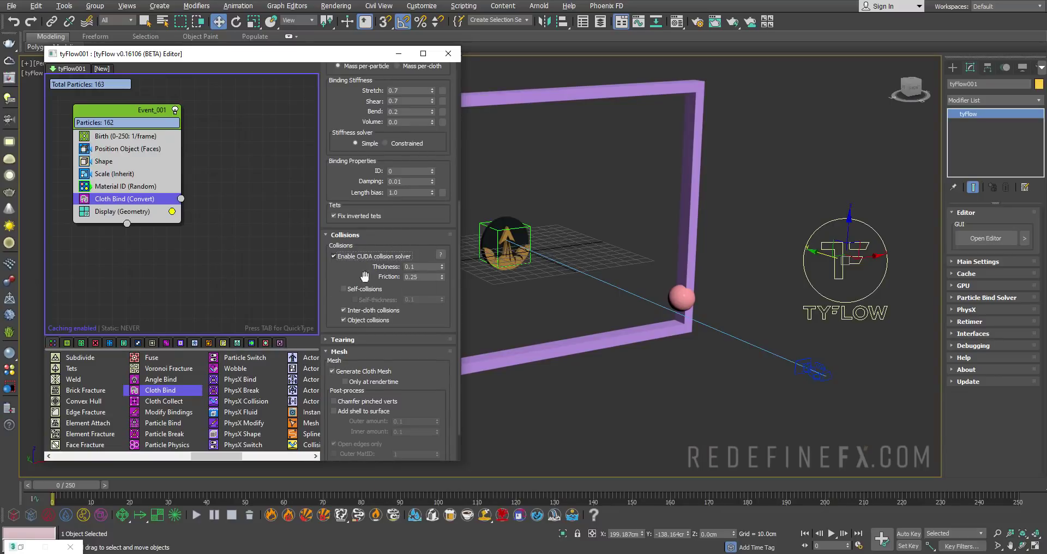
pyautogui.click(364, 292)
pyautogui.click(390, 301)
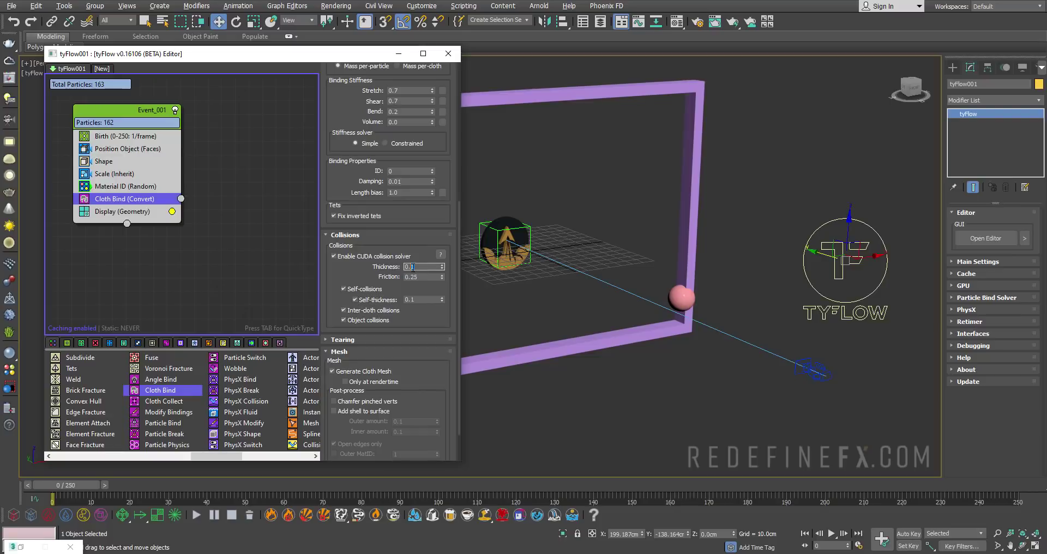
pyautogui.press('Tab')
# - Examine in the reference video how the spheres slide past each other and keep their volume around the logo
pyautogui.hotkey('alt', 'Tab')
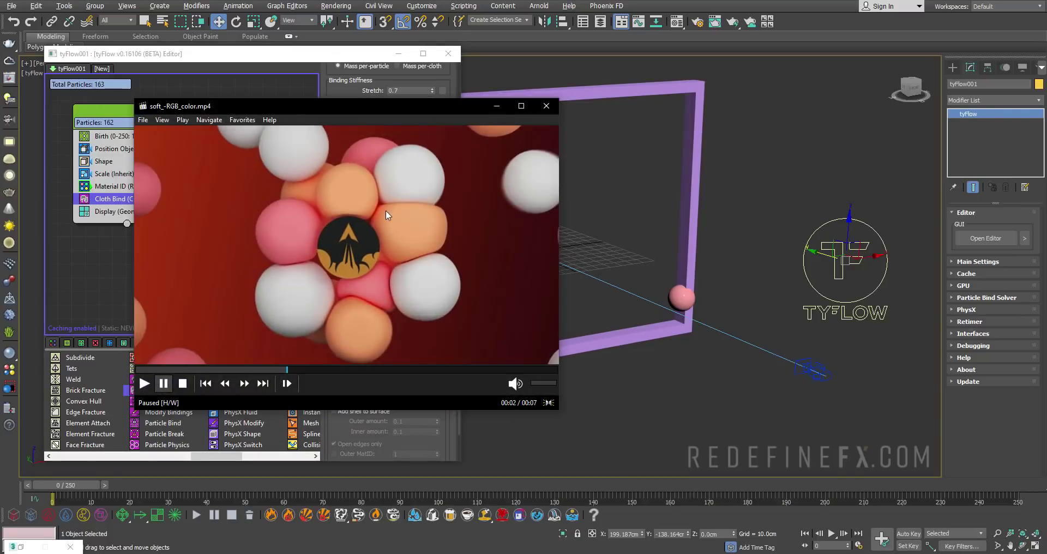
pyautogui.click(399, 217)
pyautogui.click(270, 151)
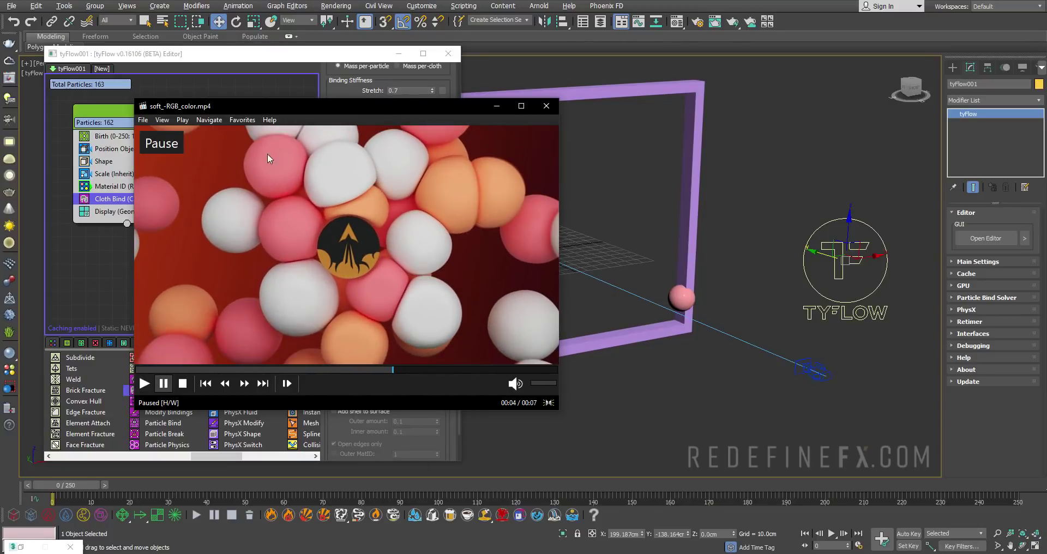
pyautogui.click(426, 251)
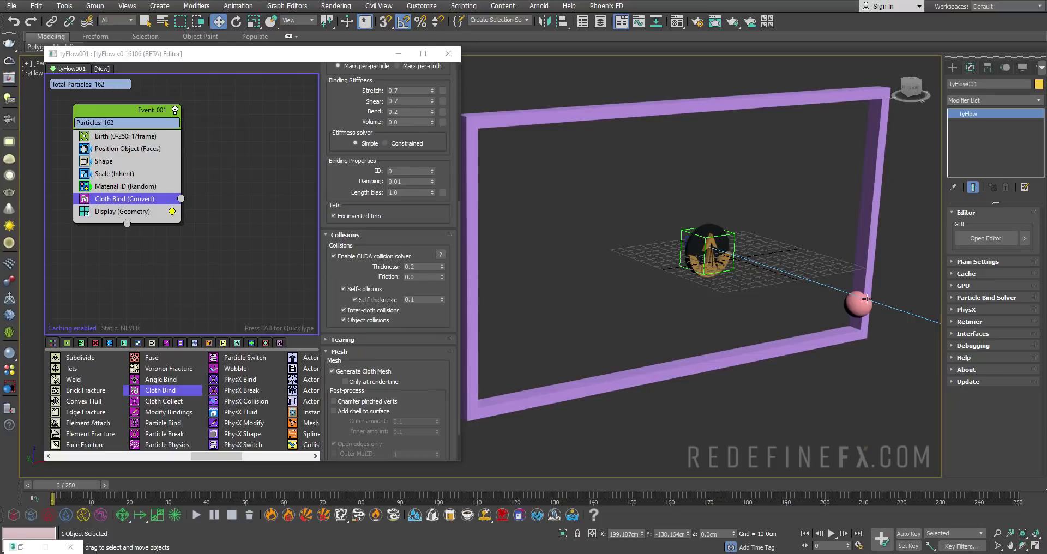
pyautogui.hotkey('alt', 'Tab')
pyautogui.click(421, 209)
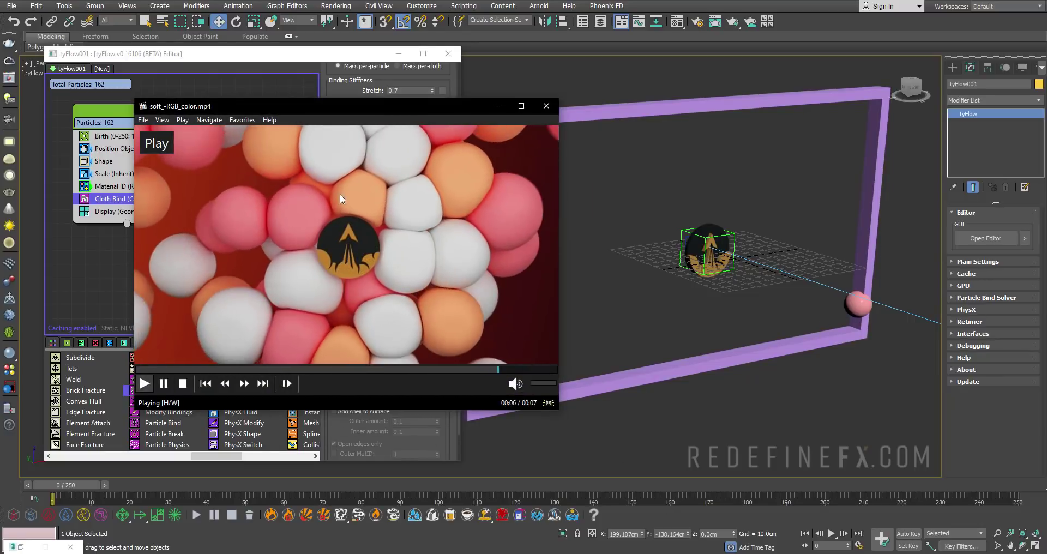
pyautogui.click(339, 162)
pyautogui.click(365, 198)
pyautogui.click(364, 198)
pyautogui.click(497, 106)
# - Add a Modify Bindings operator below Cloth Bind in Event_001 and choose its timing mode
pyautogui.moveTo(170, 412); pyautogui.dragTo(96, 206)
pyautogui.click(343, 80)
pyautogui.click(352, 94)
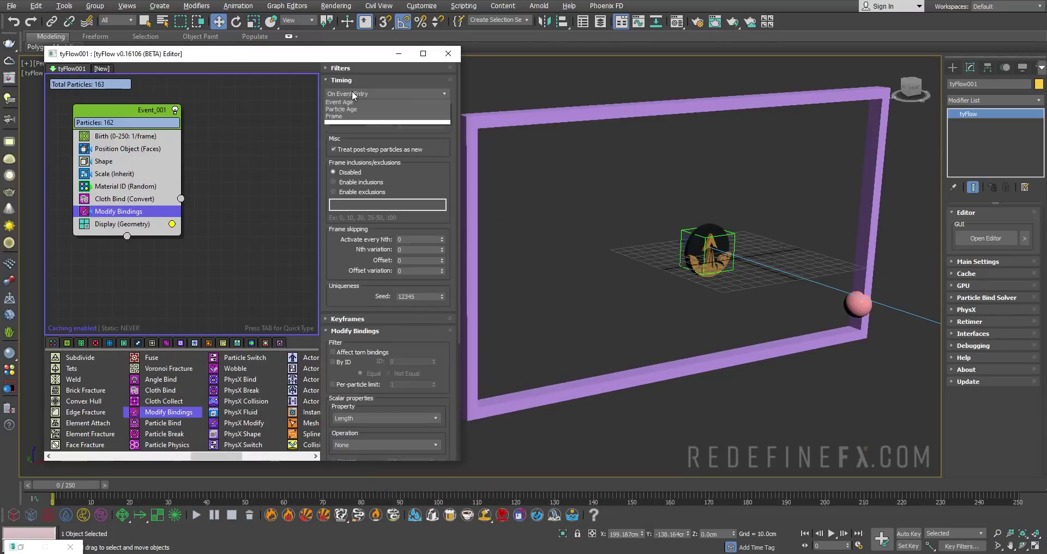
pyautogui.click(344, 109)
pyautogui.click(341, 81)
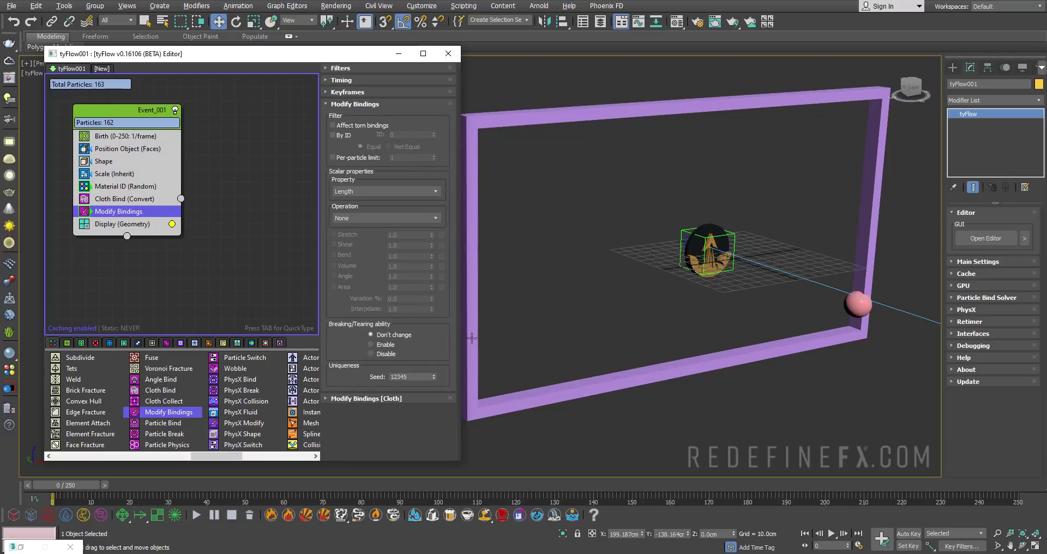
pyautogui.click(343, 81)
pyautogui.click(343, 81)
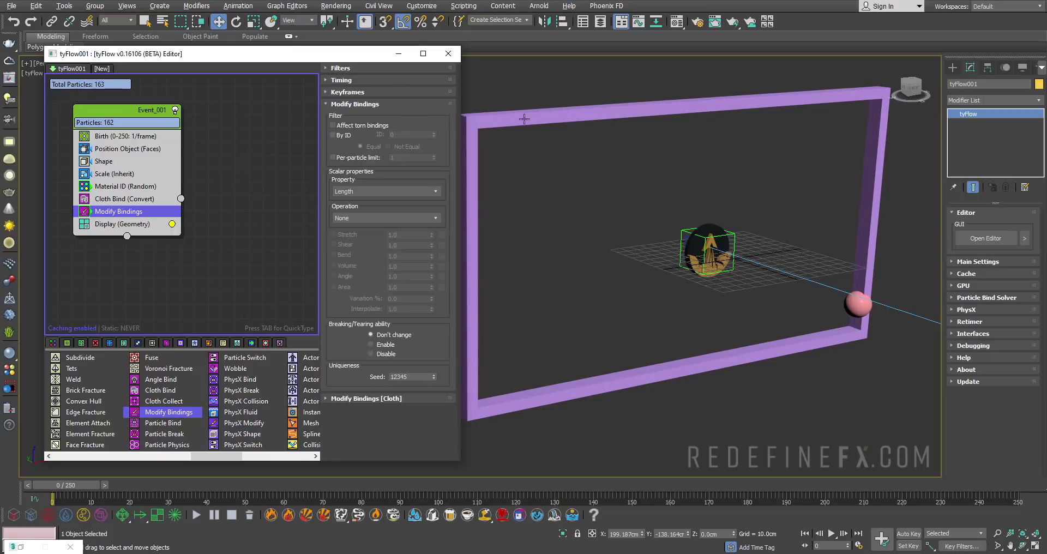
# - Set the cloth Inflation force of the Modify Bindings operator to 5 cm
pyautogui.click(369, 399)
pyautogui.scroll(-3, 365, 392)
pyautogui.click(388, 285)
pyautogui.write('5')
pyautogui.press('Return')
pyautogui.moveTo(776, 260); pyautogui.dragTo(655, 252, button='middle')
pyautogui.scroll(5, 712, 284)
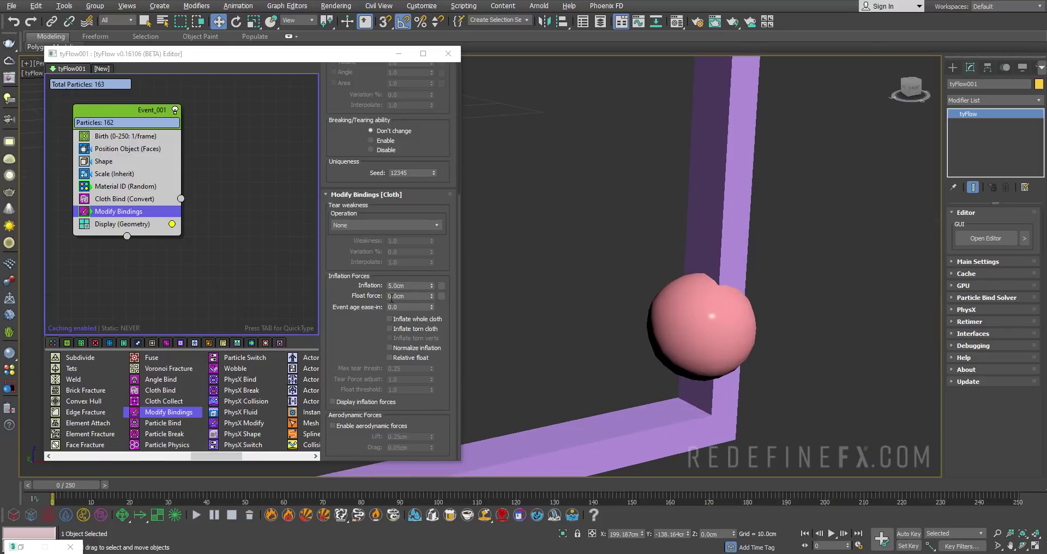
# - Compare the sphere with Inflation set to 0 cm, and restore the value to 5 cm
pyautogui.click(403, 285)
pyautogui.write('0')
pyautogui.press('Return')
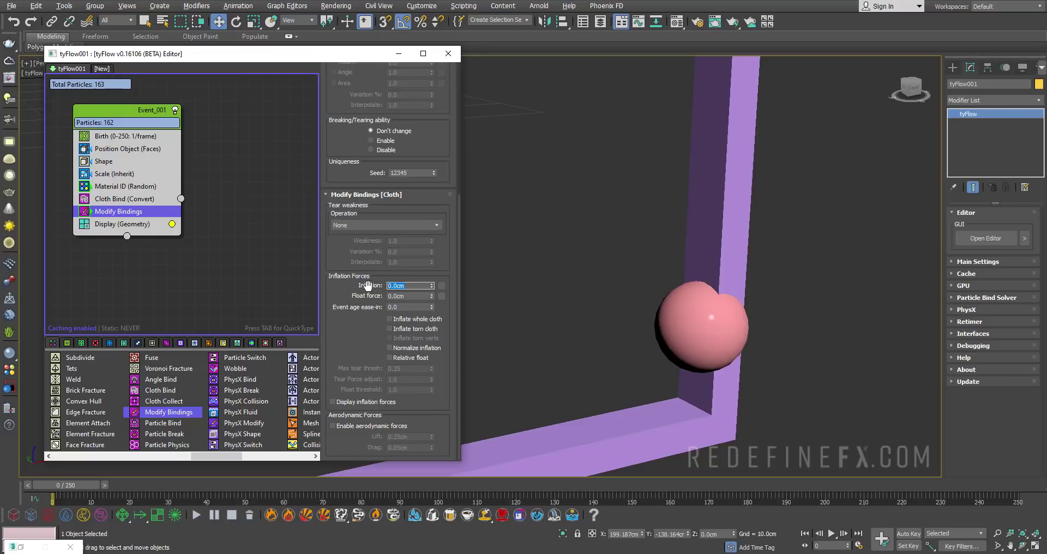
pyautogui.write('5')
pyautogui.press('Return')
# - Add a Find Target operator below Modify Bindings and pick the circular logo disc as its target object
pyautogui.scroll(-2, 631, 301)
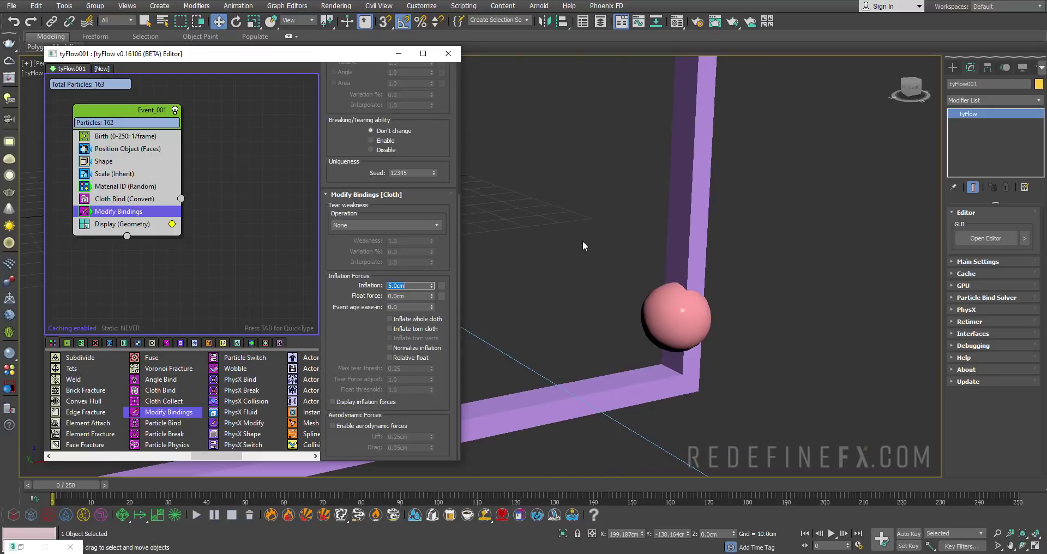
pyautogui.moveTo(579, 240); pyautogui.dragTo(785, 286, button='middle')
pyautogui.scroll(-4, 639, 259)
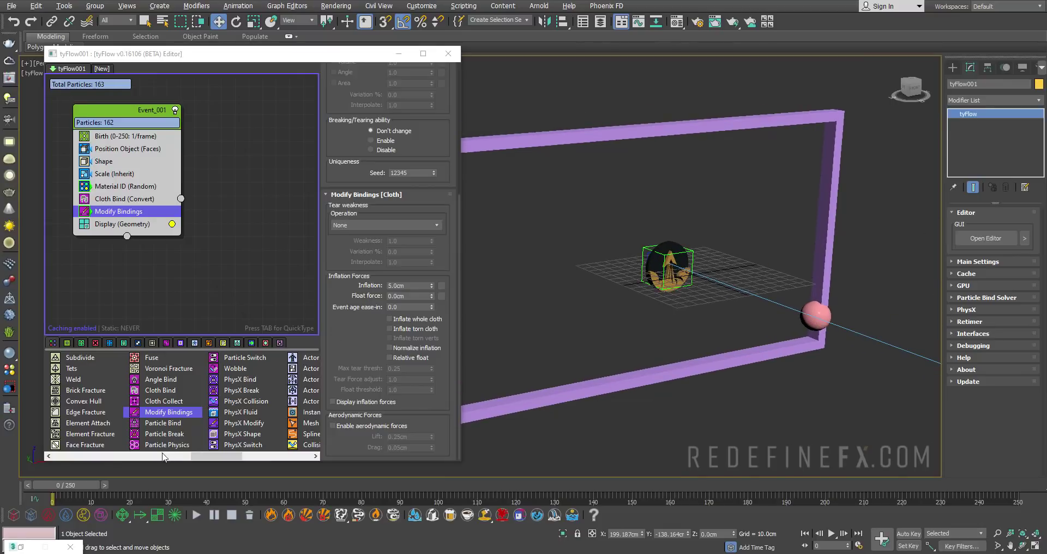
pyautogui.moveTo(201, 457); pyautogui.dragTo(250, 457)
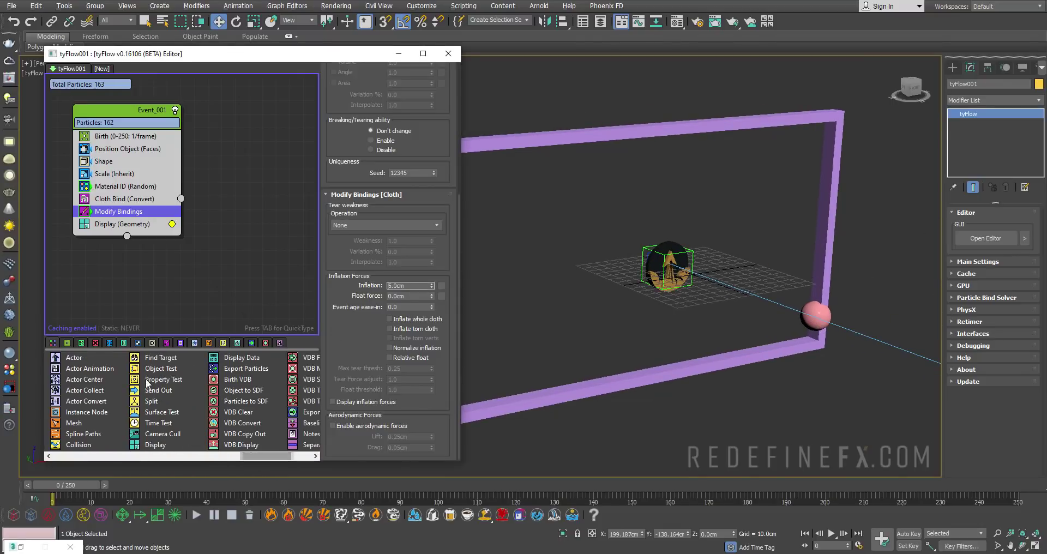
pyautogui.doubleClick(160, 360)
pyautogui.scroll(-3, 363, 313)
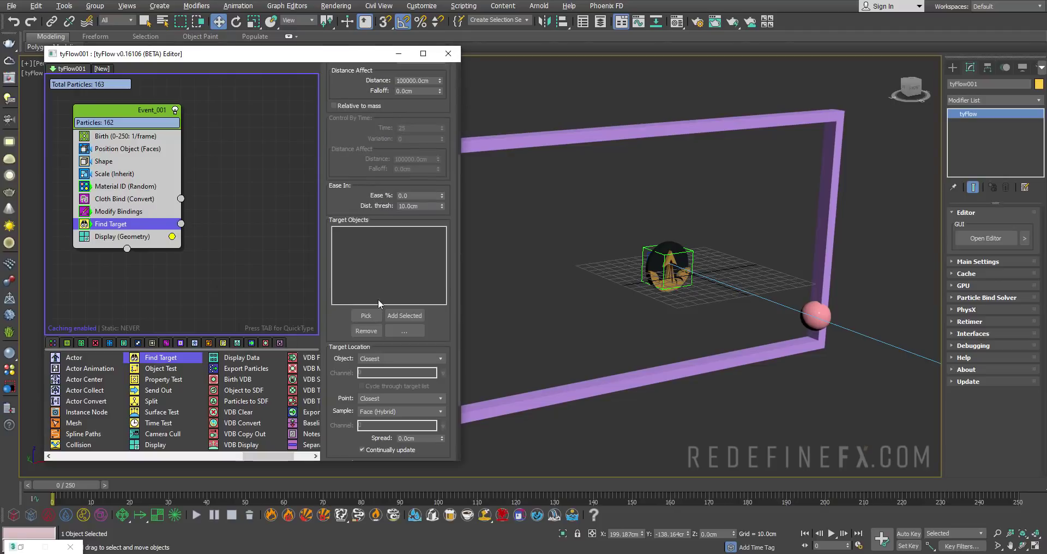
pyautogui.click(366, 316)
pyautogui.scroll(5, 677, 284)
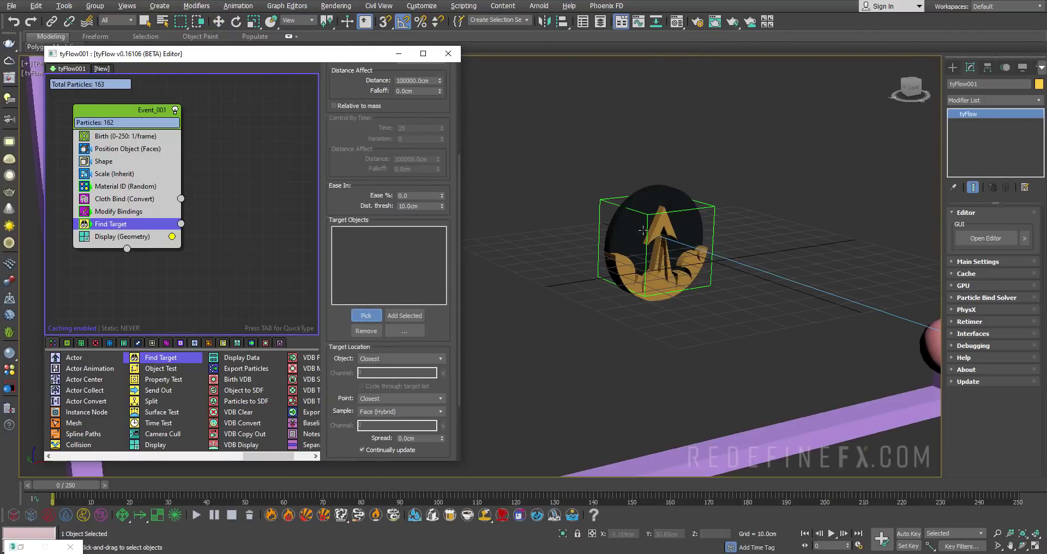
pyautogui.click(657, 195)
# - Set the Find Target location to a Random object and a Random point
pyautogui.scroll(-3, 436, 375)
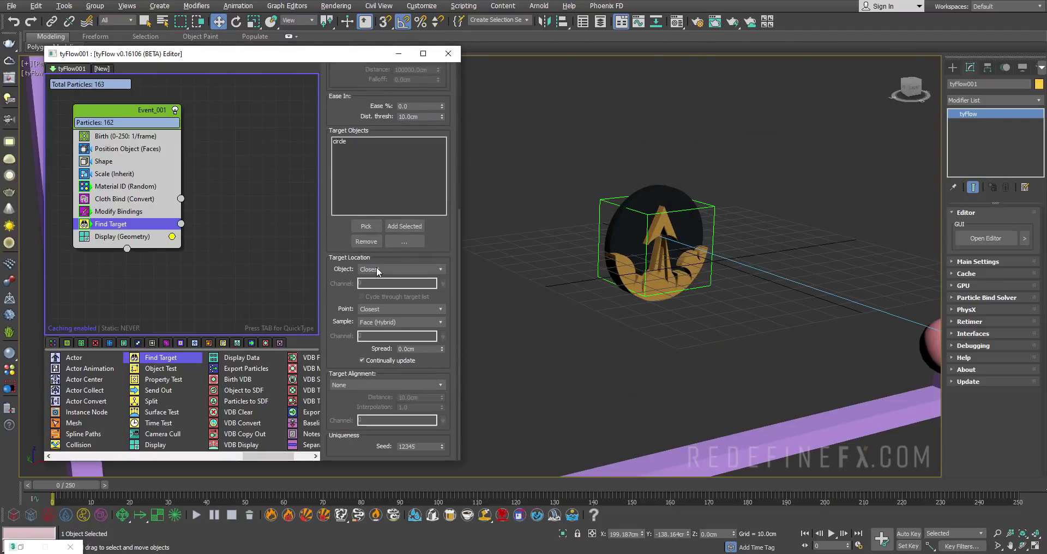
pyautogui.click(378, 270)
pyautogui.click(376, 279)
pyautogui.click(380, 309)
pyautogui.click(386, 325)
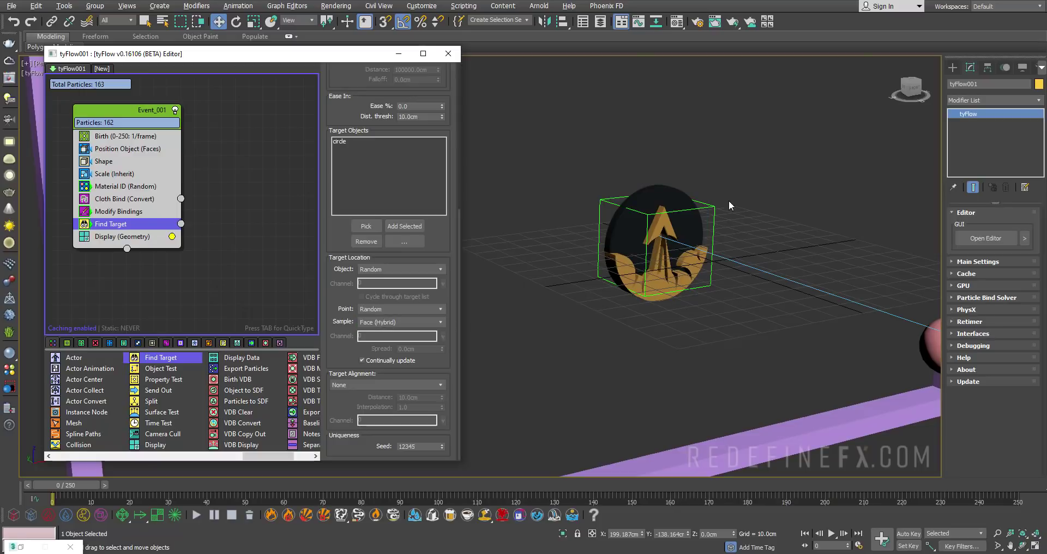
# - Try Closest as the Find Target point, and switch it back to Random
pyautogui.click(380, 309)
pyautogui.click(384, 326)
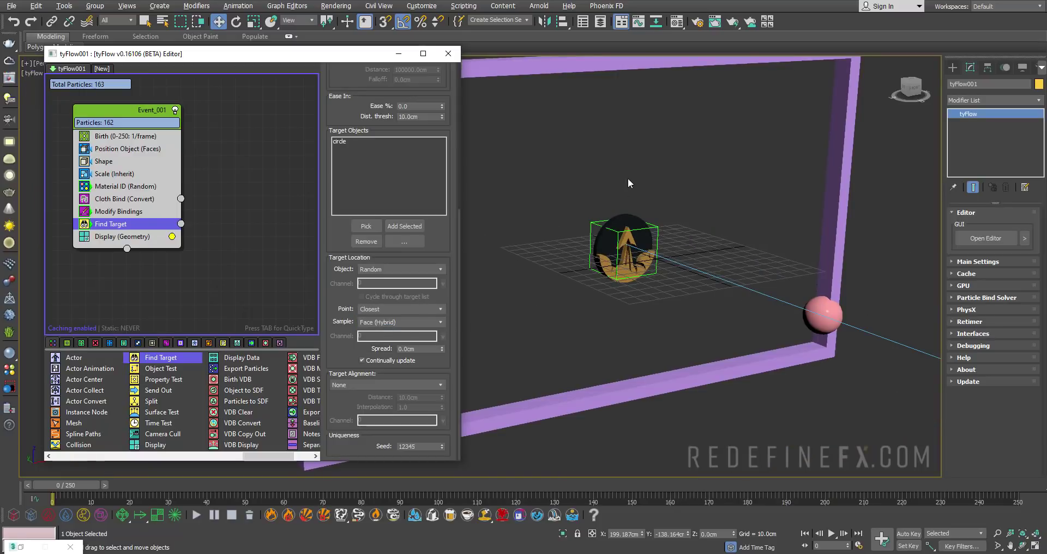
pyautogui.click(441, 308)
pyautogui.click(439, 324)
pyautogui.scroll(2, 644, 221)
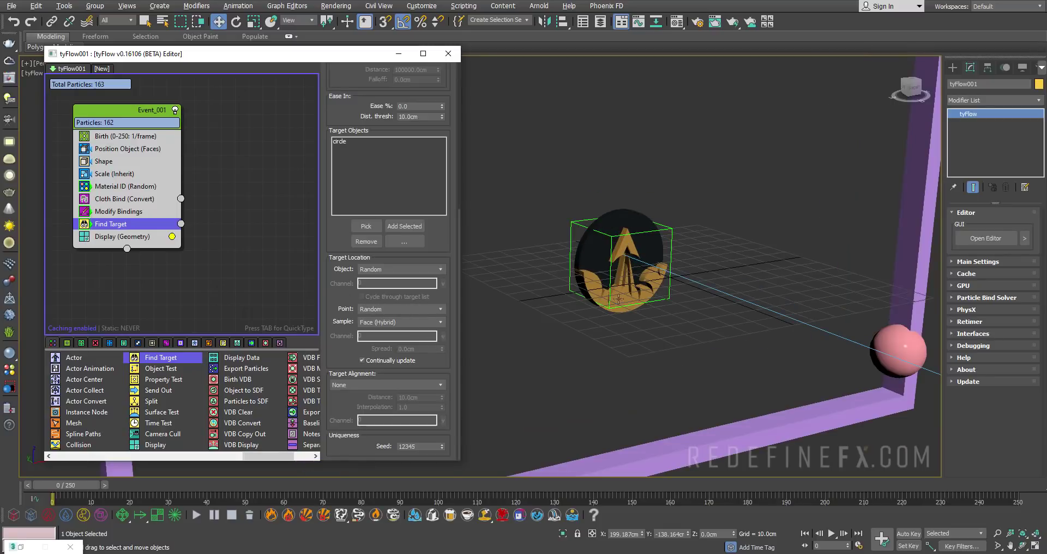
pyautogui.scroll(-2, 579, 185)
# - Examine in the reference video how the spheres spread over different points of the logo
pyautogui.hotkey('alt', 'Tab')
pyautogui.click(375, 233)
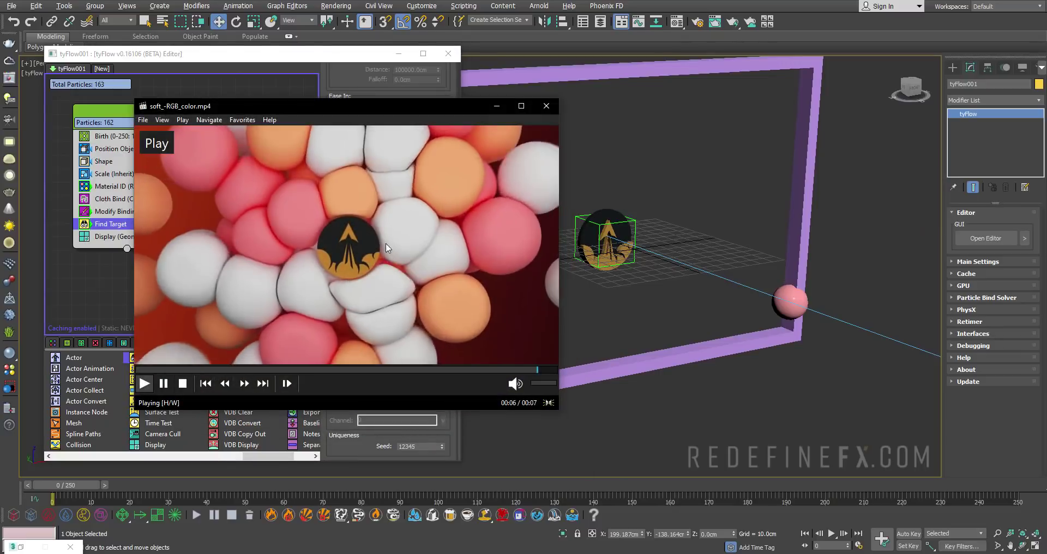
pyautogui.click(374, 233)
pyautogui.click(335, 208)
pyautogui.click(326, 370)
pyautogui.click(312, 227)
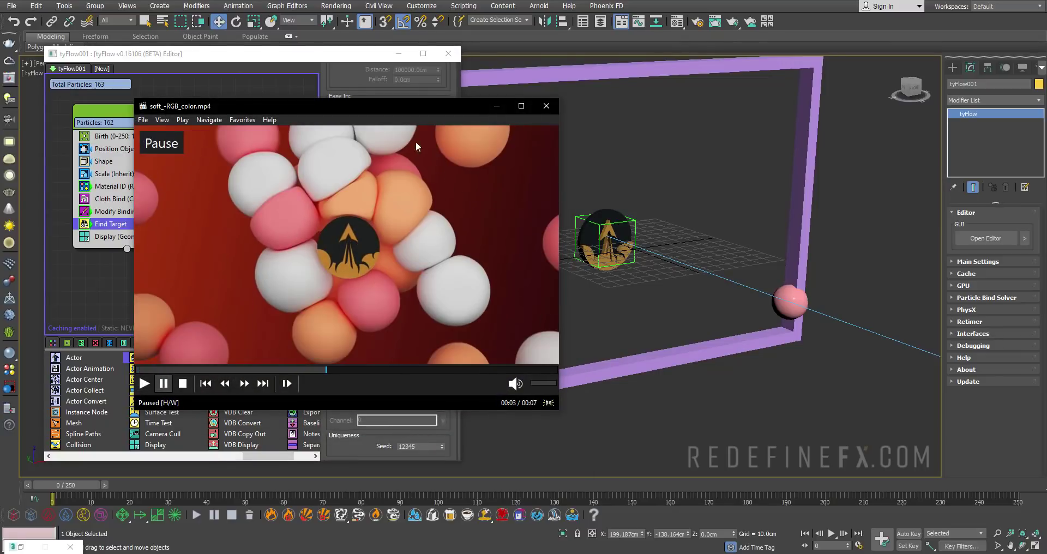
pyautogui.click(499, 106)
# - Scrub the timeline to about frame 36 to check the spheres' movement toward the logo, and return to frame 0
pyautogui.moveTo(76, 485); pyautogui.dragTo(211, 486)
pyautogui.scroll(3, 609, 202)
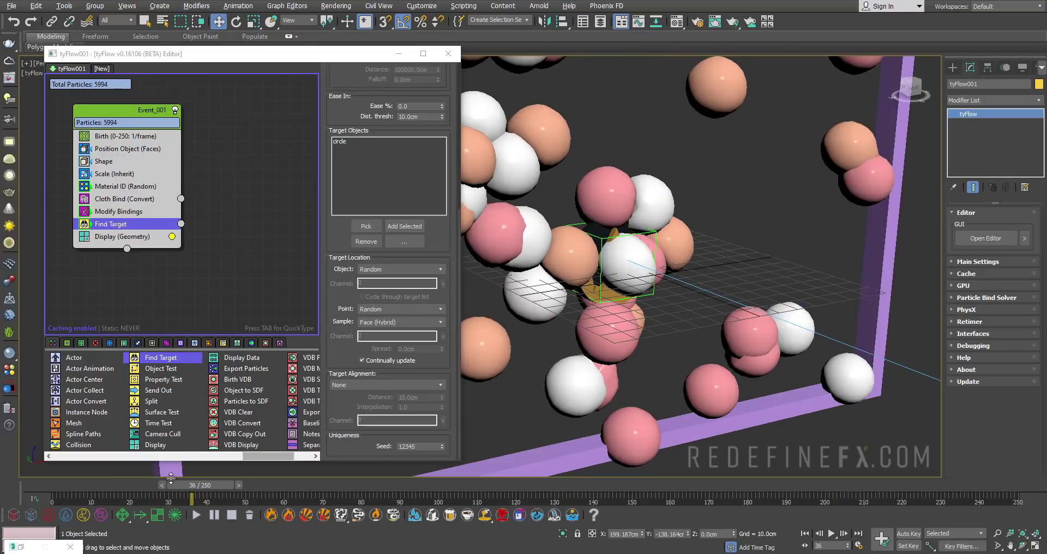
pyautogui.moveTo(192, 492); pyautogui.dragTo(53, 492)
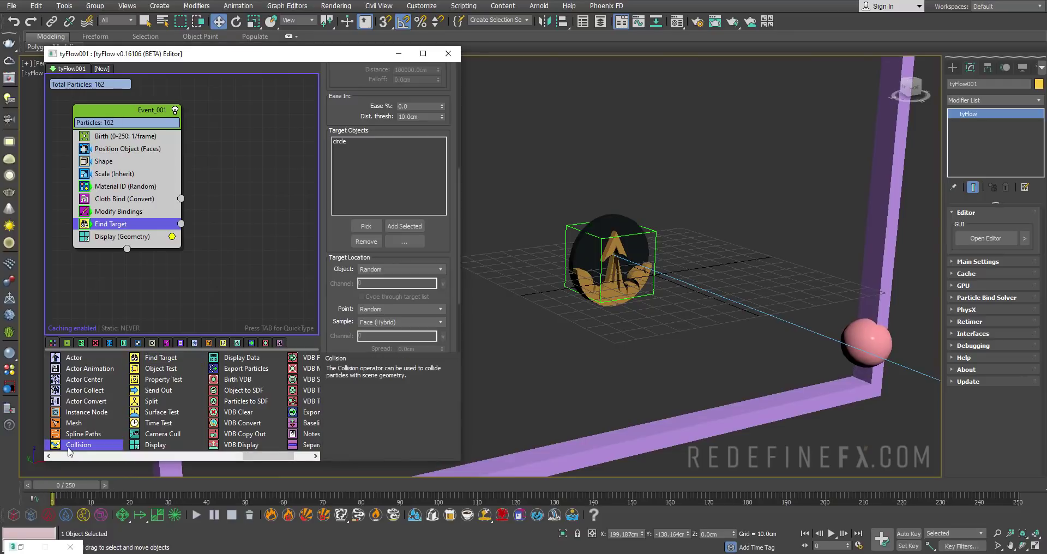
# - Add a Collision operator below Find Target with the logo circle as collider and an absolute radius of 1 cm
pyautogui.moveTo(106, 253); pyautogui.dragTo(108, 239)
pyautogui.click(366, 214)
pyautogui.click(600, 220)
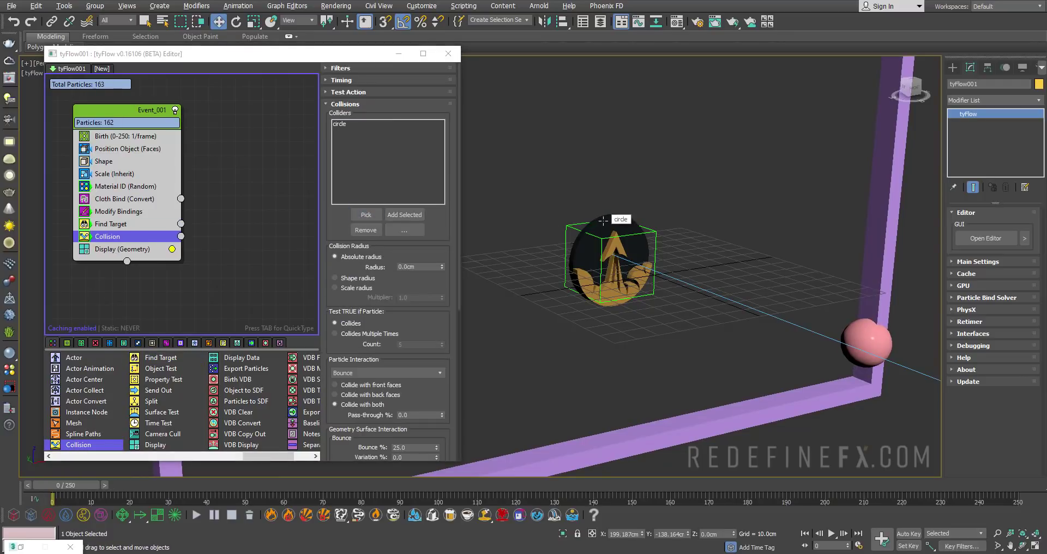
pyautogui.click(423, 268)
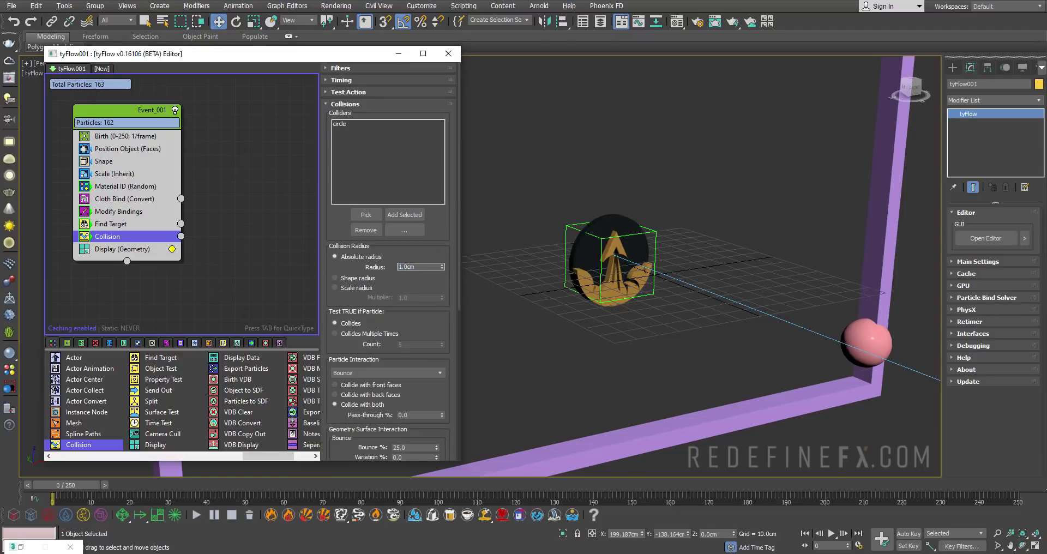
# - Examine in the reference video how the spheres collide with the logo disc
pyautogui.hotkey('alt', 'Tab')
pyautogui.doubleClick(370, 201)
pyautogui.click(538, 208)
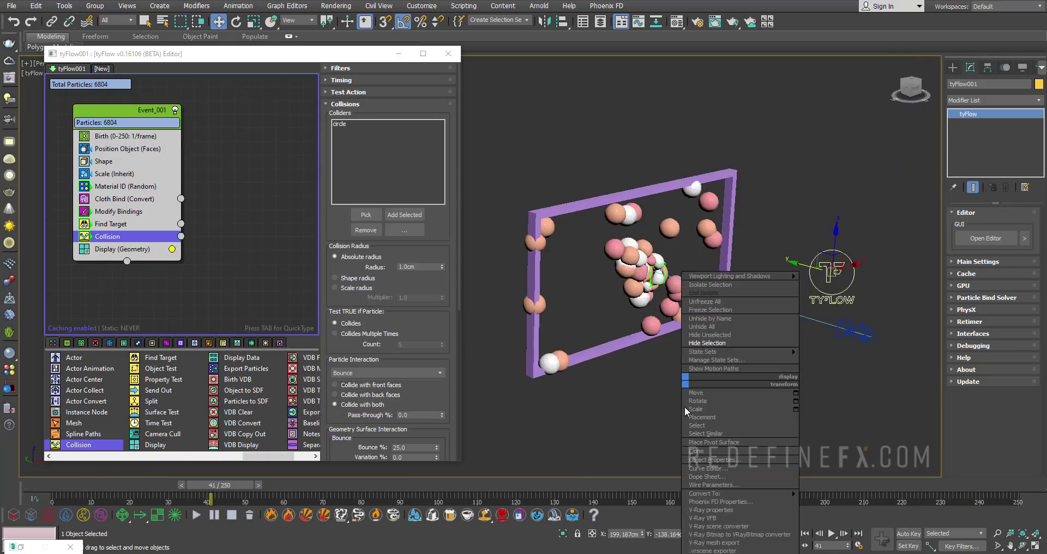
# - Unhide the hidden collider box that surrounds the frame
pyautogui.moveTo(705, 349)
pyautogui.click(708, 318)
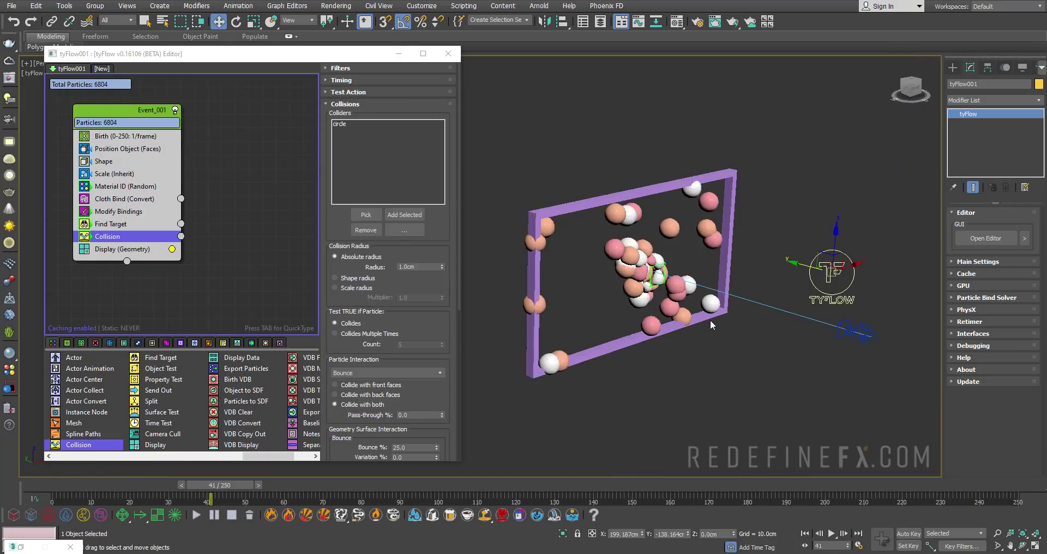
pyautogui.doubleClick(57, 65)
pyautogui.keyDown('alt'); pyautogui.moveTo(735, 241); pyautogui.dragTo(653, 231, button='middle'); pyautogui.keyUp('alt')
pyautogui.scroll(2, 654, 231)
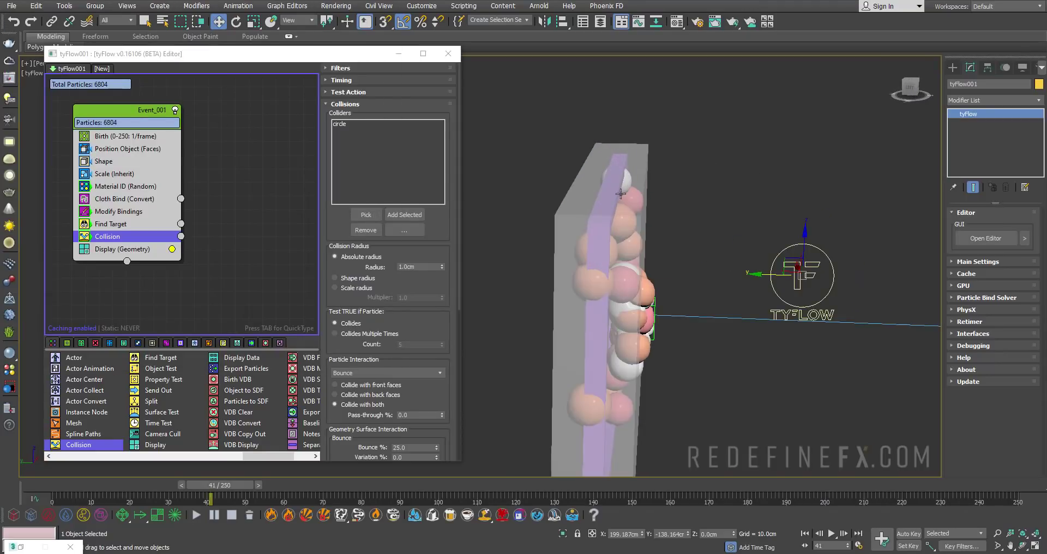
# - Return to frame 0 and add the collider box as a second collider of the Collision operator
pyautogui.keyDown('alt'); pyautogui.moveTo(659, 275); pyautogui.dragTo(652, 301, button='middle'); pyautogui.keyUp('alt')
pyautogui.scroll(2, 690, 295)
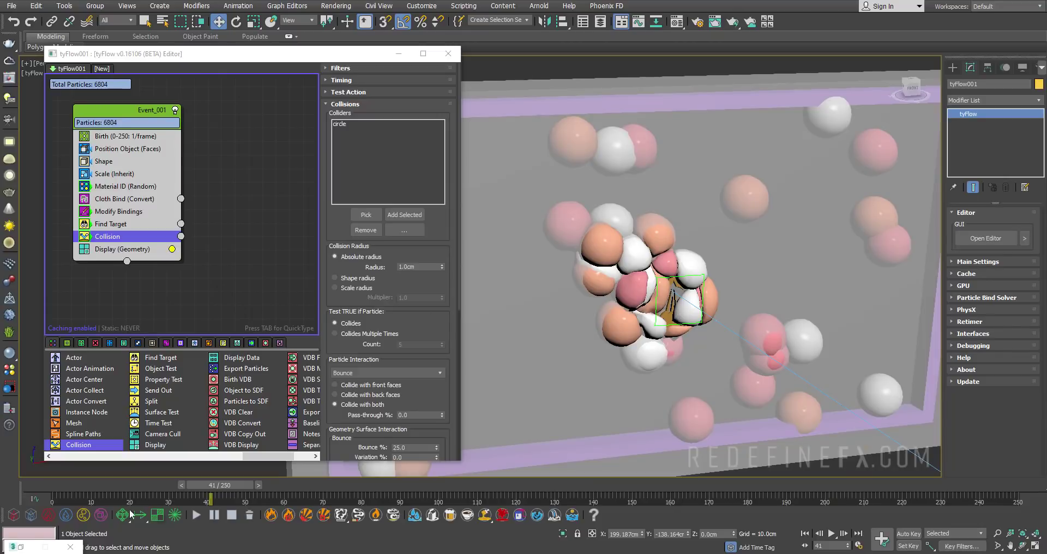
pyautogui.moveTo(94, 487); pyautogui.dragTo(53, 487)
pyautogui.click(366, 214)
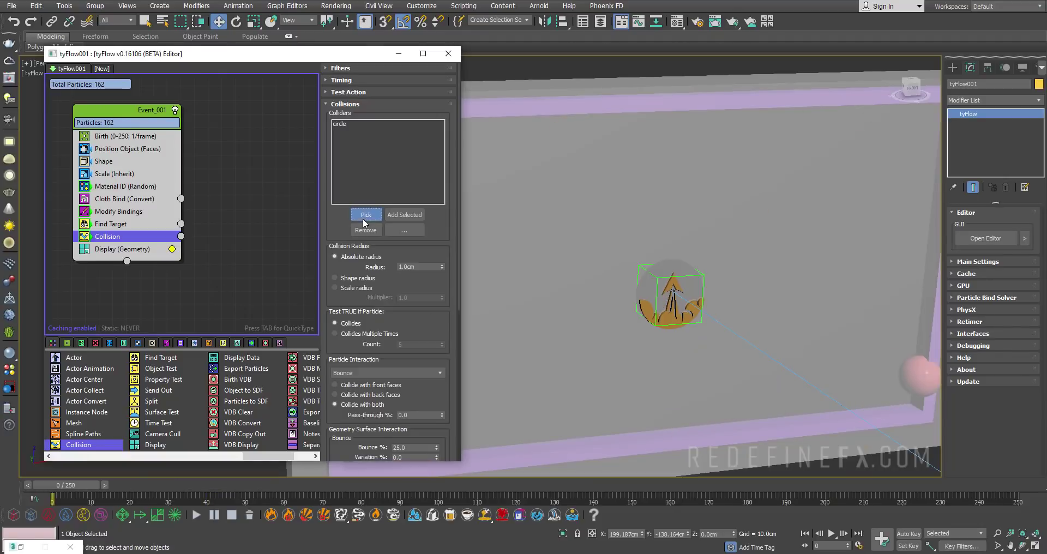
pyautogui.click(551, 169)
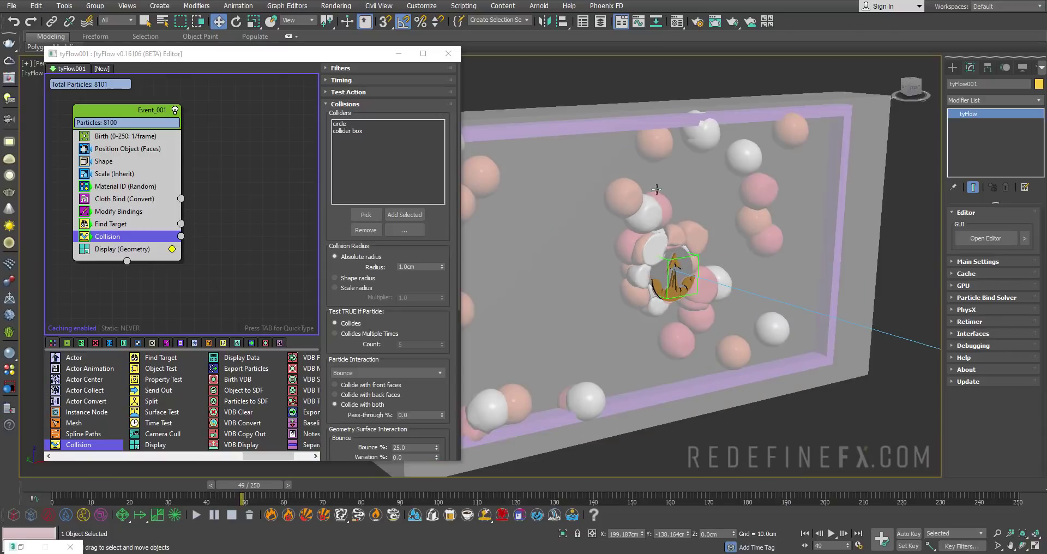
# - Hide the collider box so that the spheres around the logo can be inspected
pyautogui.keyDown('alt'); pyautogui.moveTo(656, 188); pyautogui.dragTo(706, 250, button='middle'); pyautogui.keyUp('alt')
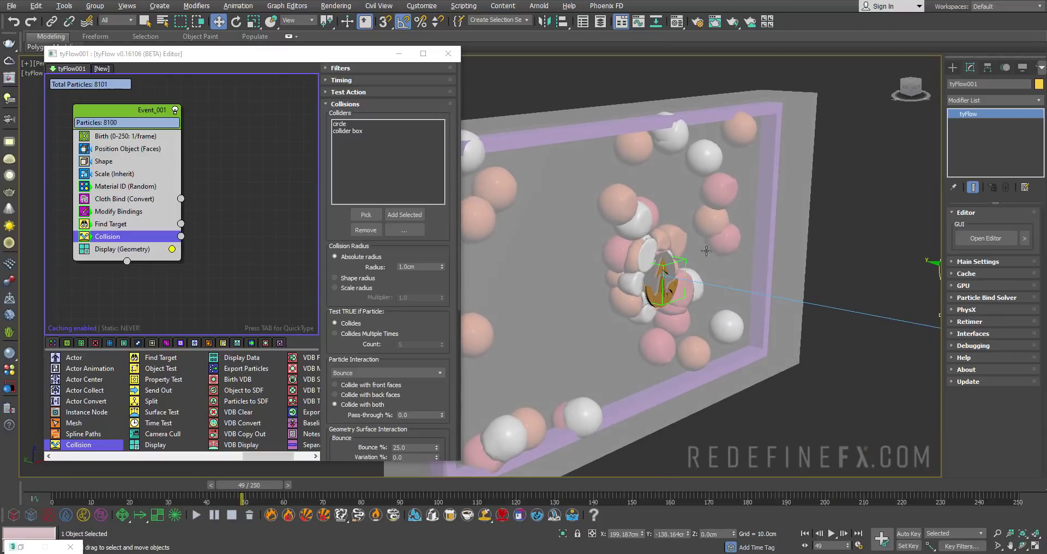
pyautogui.click(684, 187)
pyautogui.rightClick(685, 188)
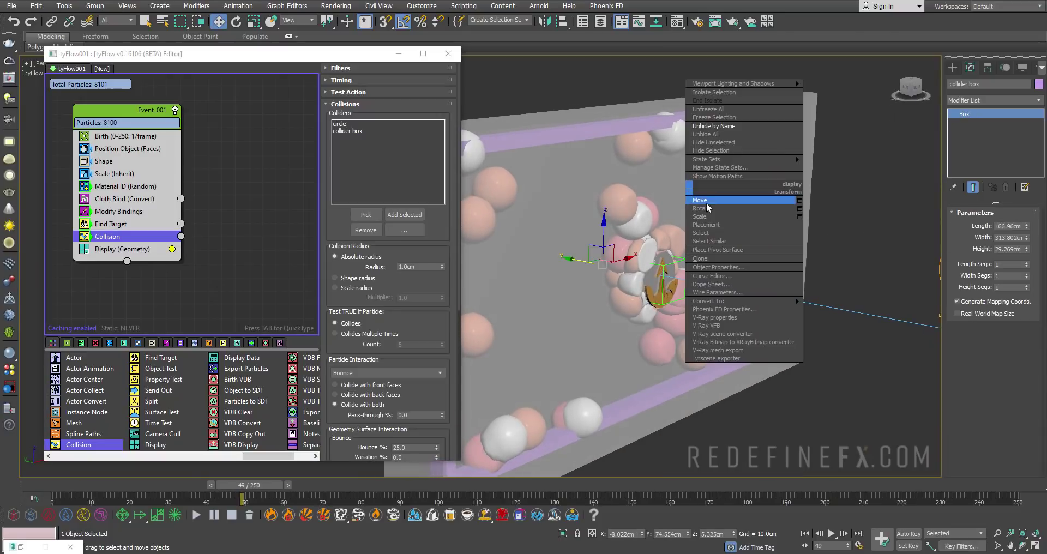
pyautogui.click(708, 151)
pyautogui.keyDown('alt'); pyautogui.moveTo(679, 232); pyautogui.dragTo(633, 240, button='middle'); pyautogui.keyUp('alt')
pyautogui.moveTo(779, 335); pyautogui.dragTo(722, 302, button='middle')
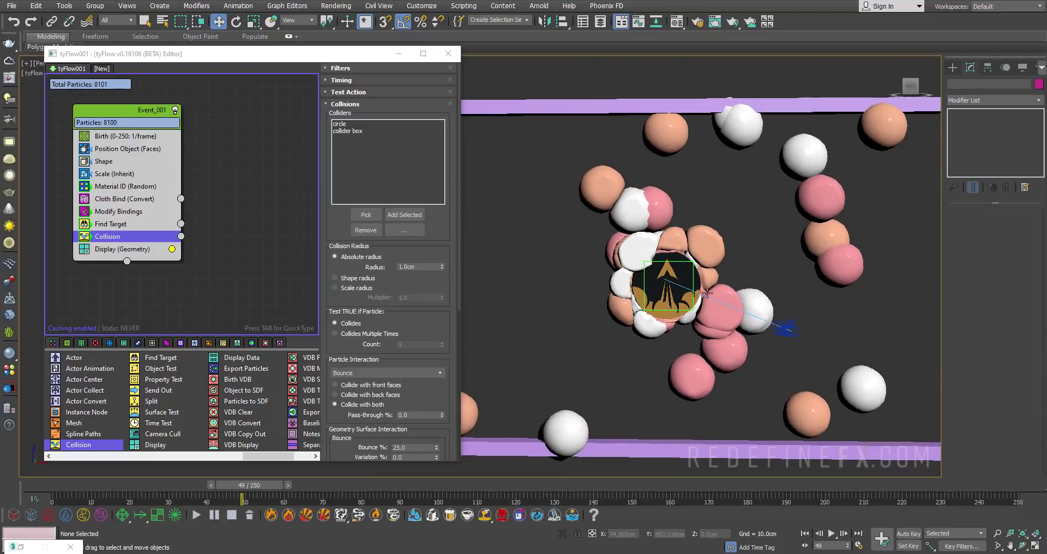
# - Examine in the reference video how the spheres arrange themselves around the logo disc
pyautogui.hotkey('alt', 'Tab')
pyautogui.click(409, 237)
pyautogui.click(463, 236)
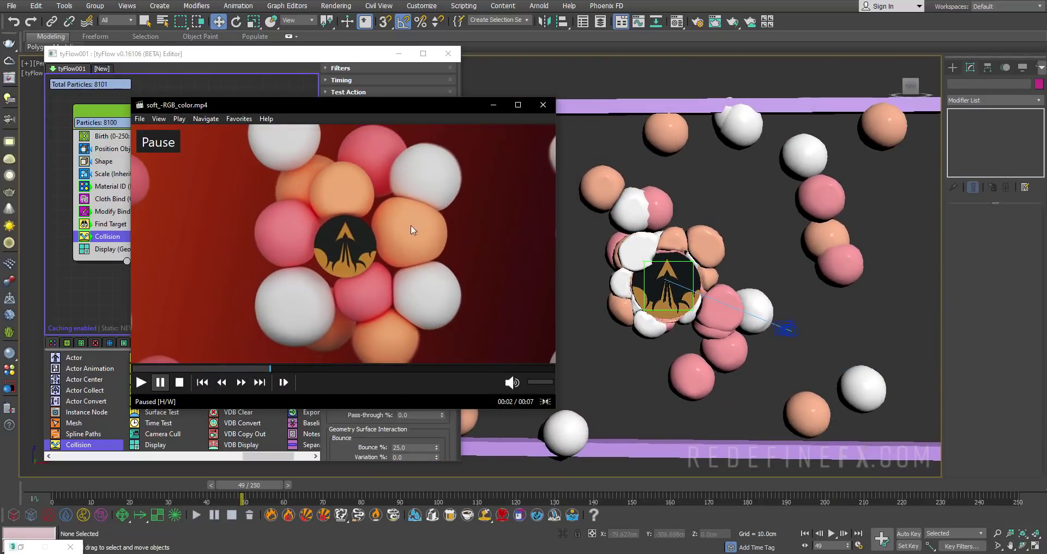
pyautogui.click(490, 108)
# - At frame 0, create a cylinder with AutoGrid on the back of the logo disc, about 22 cm in radius and 125 cm high
pyautogui.scroll(-2, 689, 245)
pyautogui.keyDown('alt'); pyautogui.moveTo(704, 242); pyautogui.dragTo(549, 235, button='middle'); pyautogui.keyUp('alt')
pyautogui.scroll(3, 556, 217)
pyautogui.scroll(-3, 614, 293)
pyautogui.moveTo(235, 483); pyautogui.dragTo(44, 484)
pyautogui.click(953, 67)
pyautogui.click(971, 156)
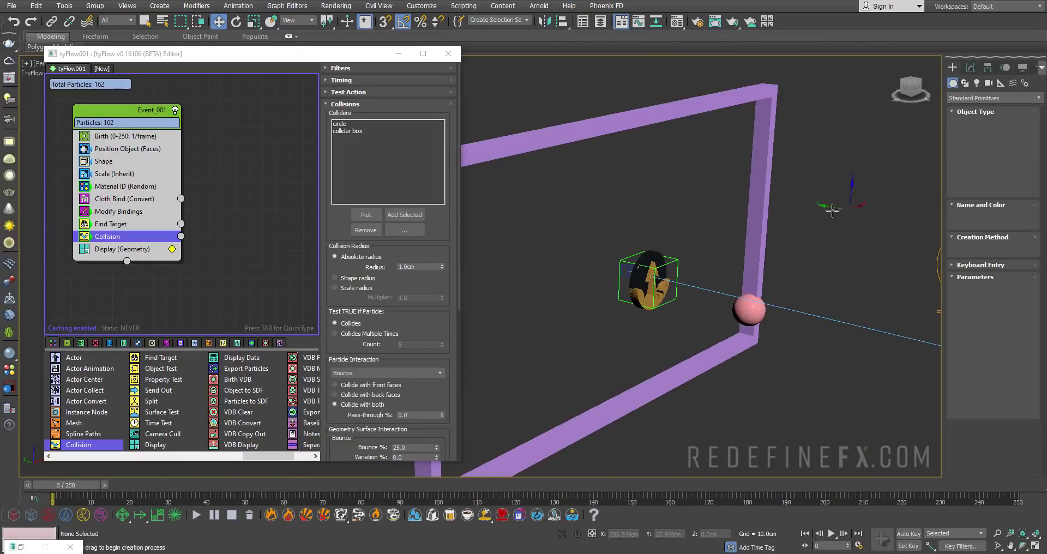
pyautogui.keyDown('alt'); pyautogui.moveTo(550, 262); pyautogui.dragTo(611, 253, button='middle'); pyautogui.keyUp('alt')
pyautogui.scroll(3, 746, 240)
pyautogui.scroll(1, 736, 250)
pyautogui.moveTo(611, 253); pyautogui.dragTo(563, 286)
pyautogui.click(306, 332)
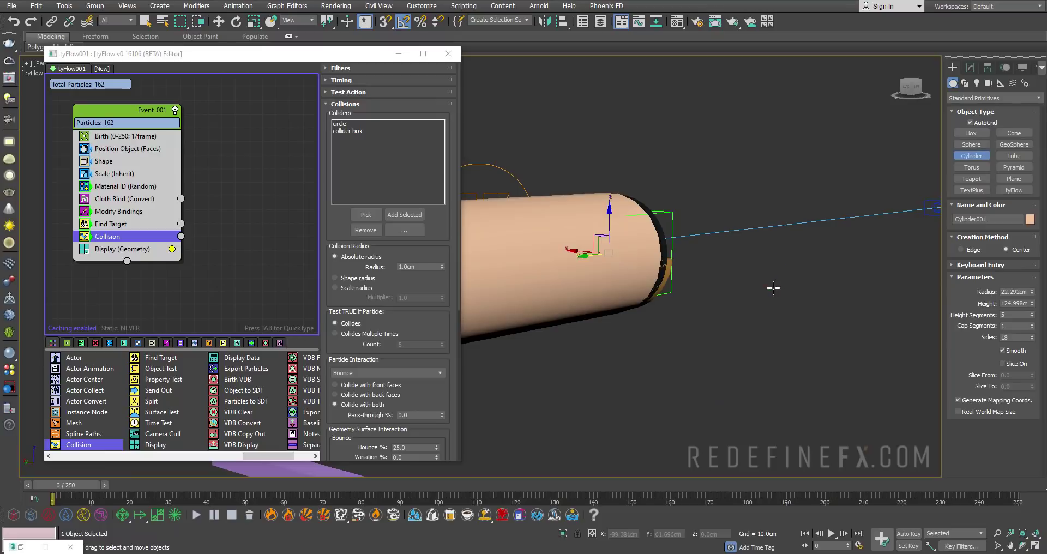
# - Shift the cylinder slightly through the logo disc along its length and add it as a collider of the Collision operator
pyautogui.rightClick(772, 289)
pyautogui.scroll(-4, 759, 272)
pyautogui.keyDown('alt'); pyautogui.moveTo(802, 271); pyautogui.dragTo(745, 281, button='middle'); pyautogui.keyUp('alt')
pyautogui.moveTo(708, 286); pyautogui.dragTo(721, 293)
pyautogui.click(366, 214)
pyautogui.click(613, 248)
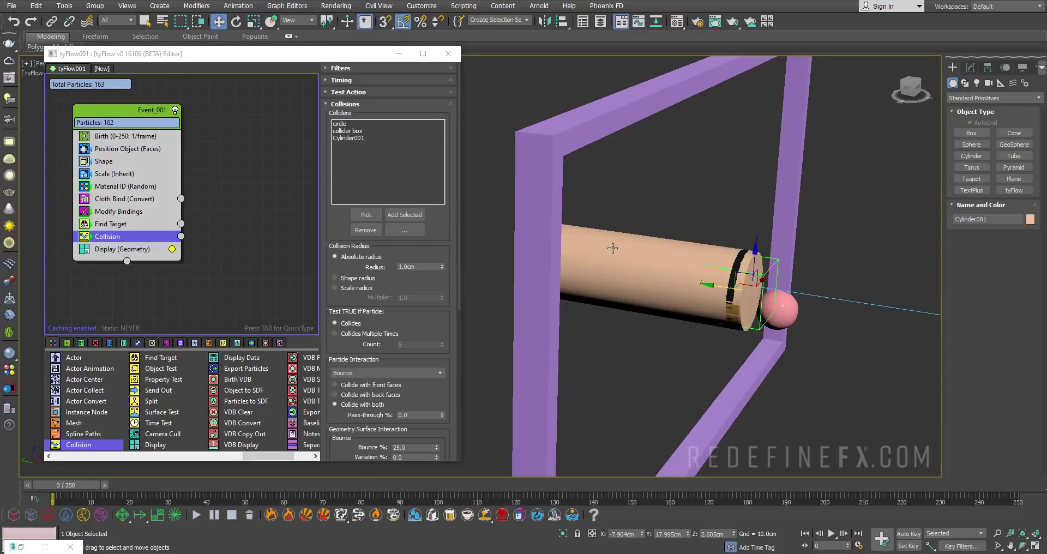
# - Hide the collider cylinder behind the logo
pyautogui.rightClick(635, 264)
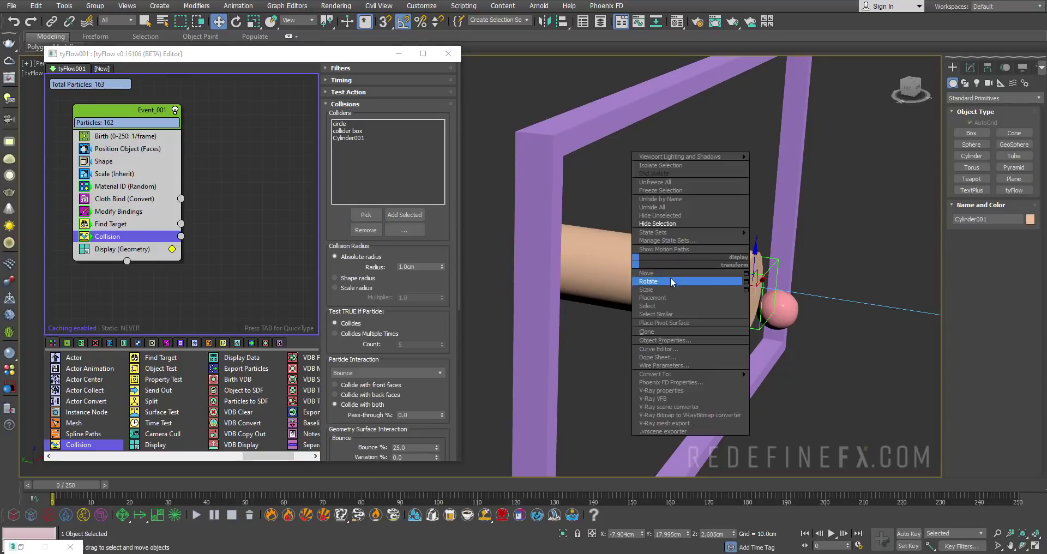
pyautogui.click(662, 227)
pyautogui.scroll(-4, 687, 231)
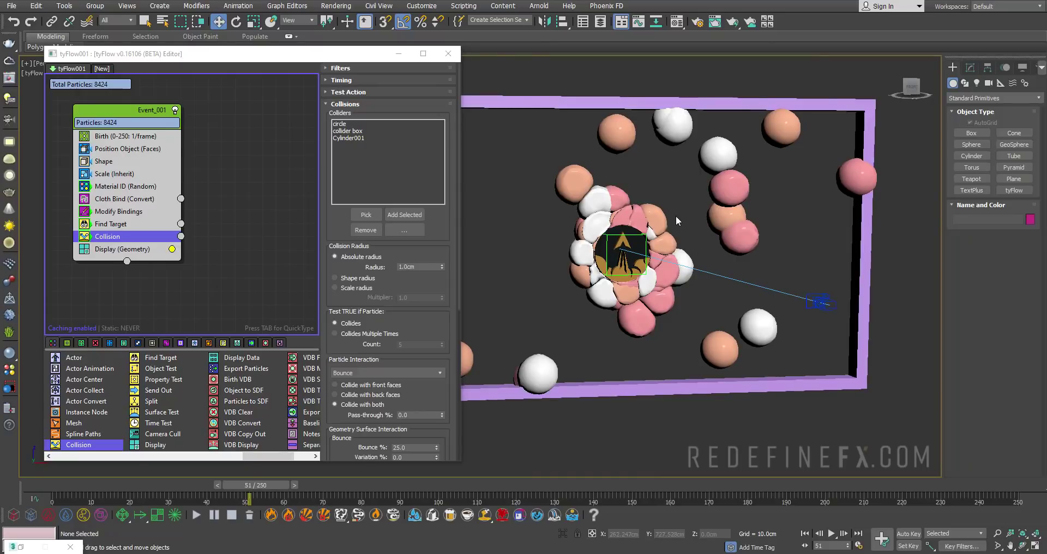
# - View the scene through PhysCamera001 and scrub to about frame 50 to check how the spheres surround the logo
pyautogui.press('c')
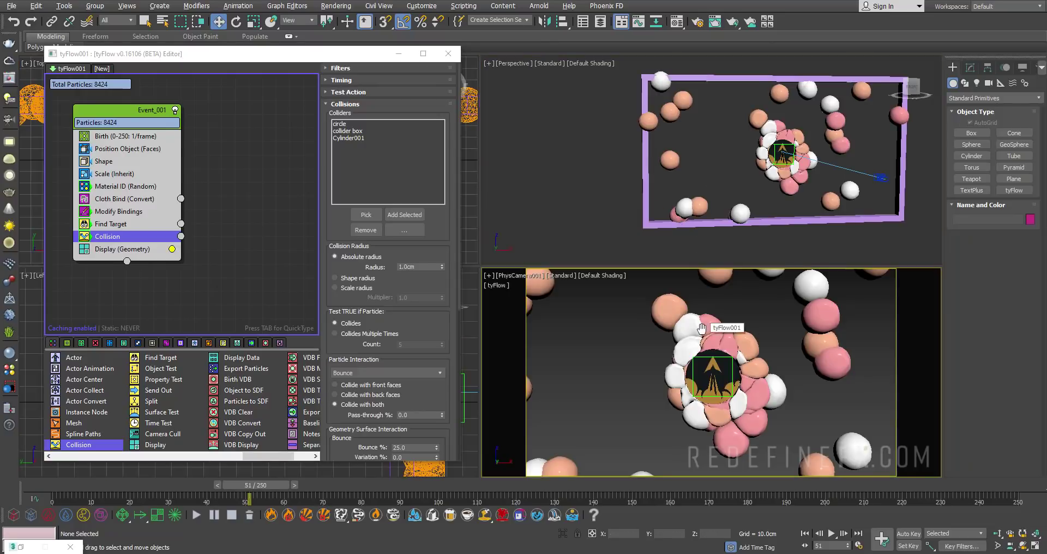
pyautogui.click(398, 53)
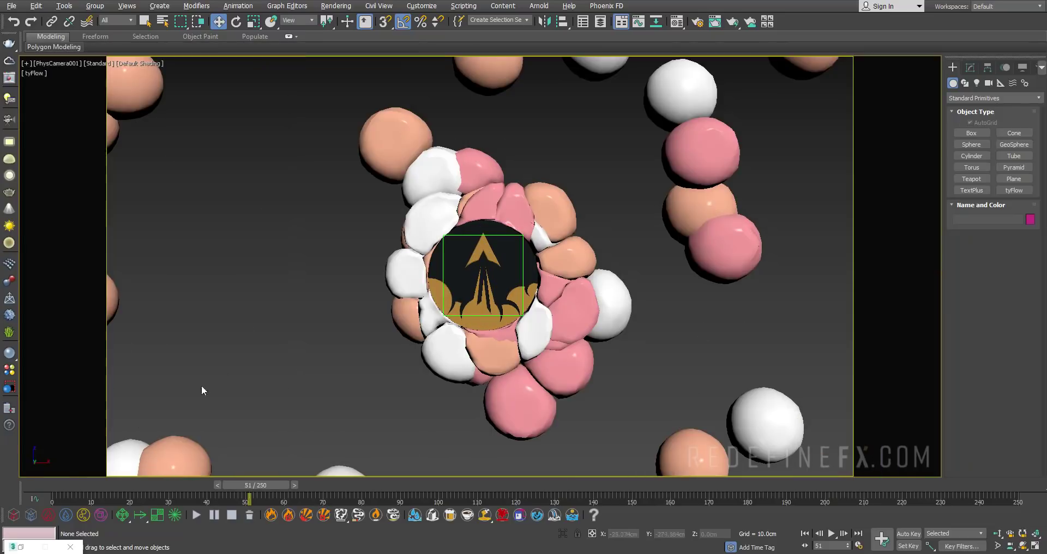
pyautogui.moveTo(51, 483); pyautogui.dragTo(249, 498)
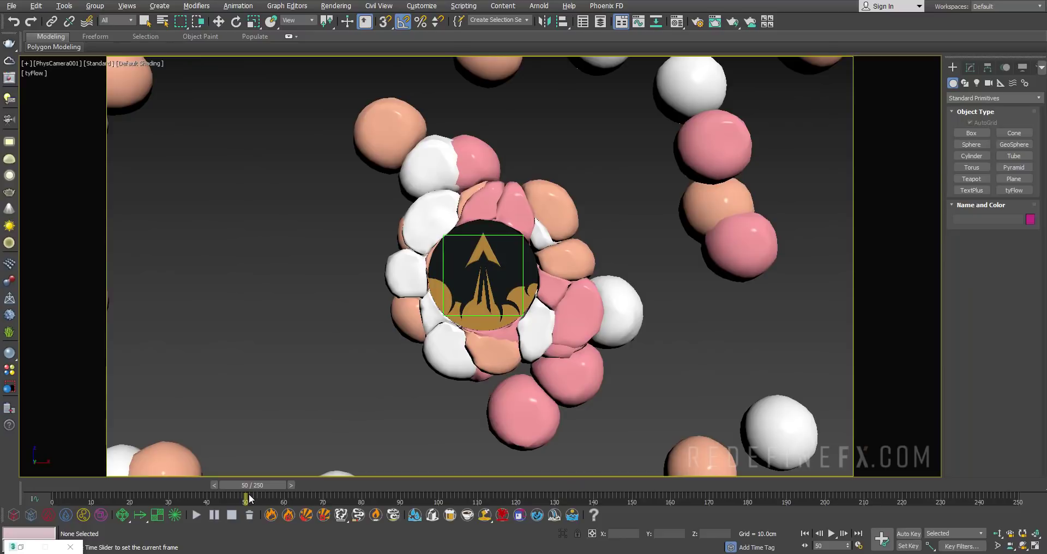
# - Examine in the perspective view how neighbouring spheres intersect near the frame, scrubbing between their emission and about frame 42
pyautogui.press('w')
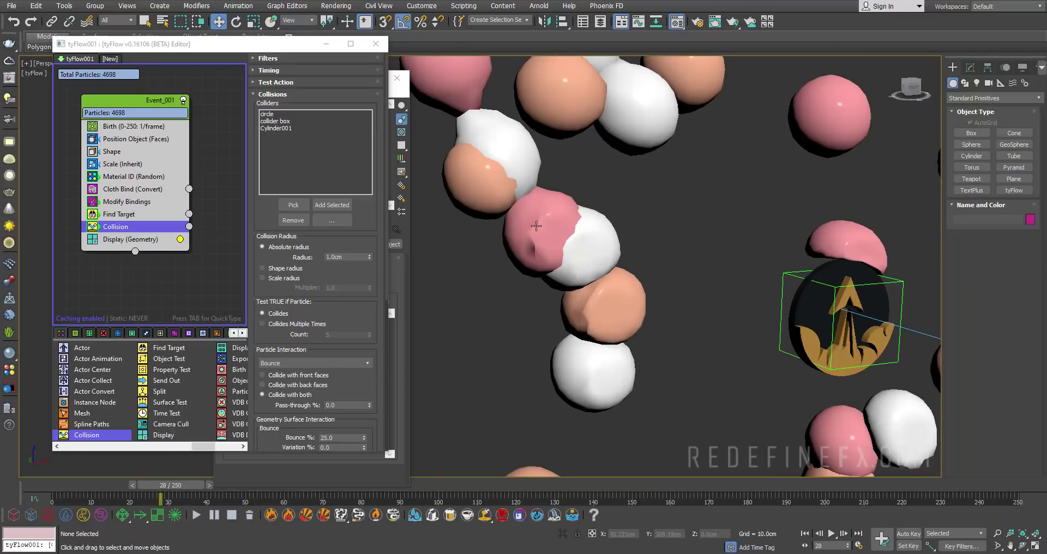
pyautogui.moveTo(164, 486); pyautogui.dragTo(75, 486)
pyautogui.scroll(-3, 502, 276)
pyautogui.moveTo(502, 276); pyautogui.dragTo(606, 290, button='middle')
pyautogui.moveTo(546, 302); pyautogui.dragTo(699, 299, button='middle')
pyautogui.moveTo(71, 485); pyautogui.dragTo(122, 484)
pyautogui.press('w')
pyautogui.scroll(2, 592, 219)
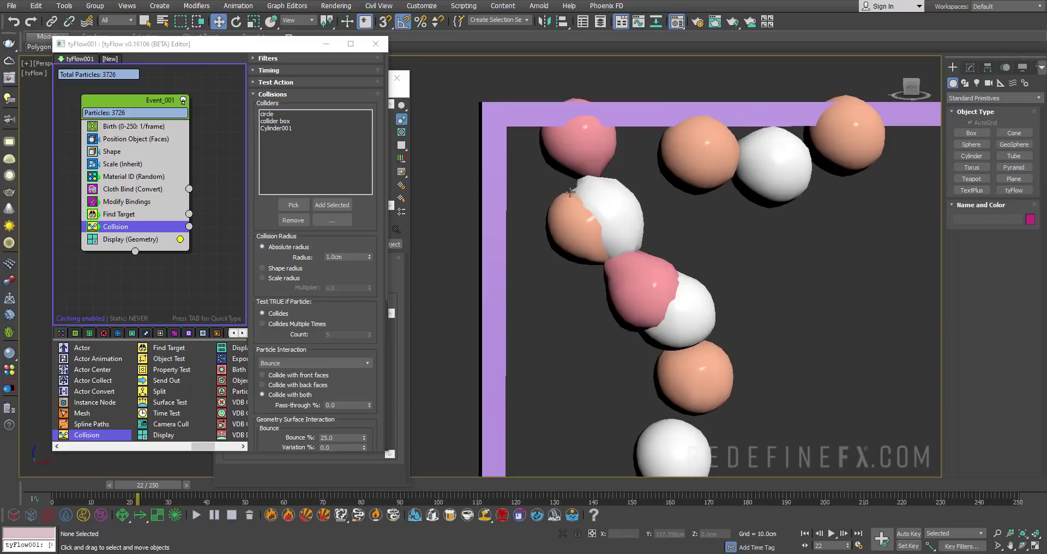
pyautogui.scroll(-4, 608, 234)
pyautogui.scroll(5, 622, 232)
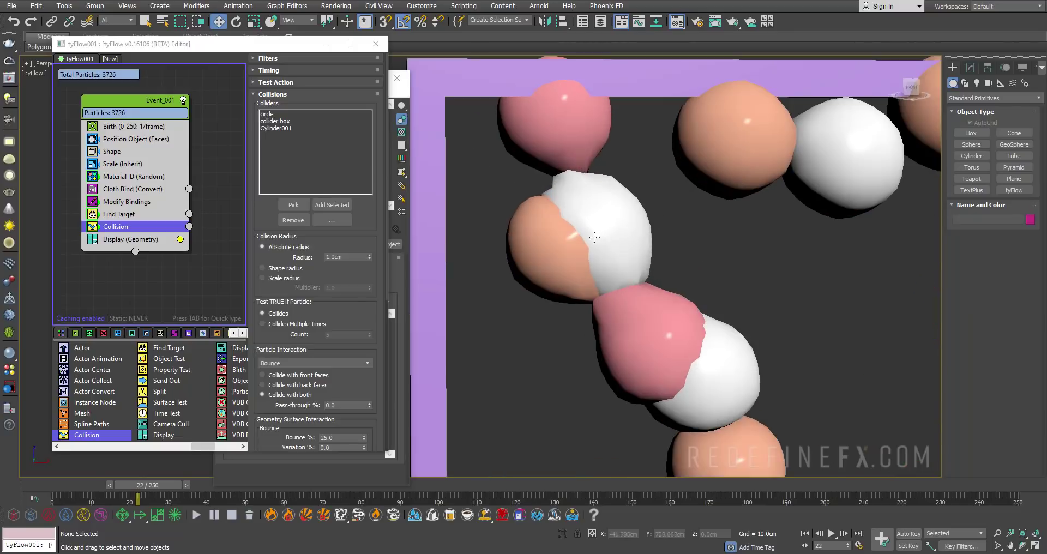
pyautogui.scroll(-1, 600, 234)
pyautogui.scroll(-2, 569, 239)
pyautogui.moveTo(168, 483); pyautogui.dragTo(246, 478)
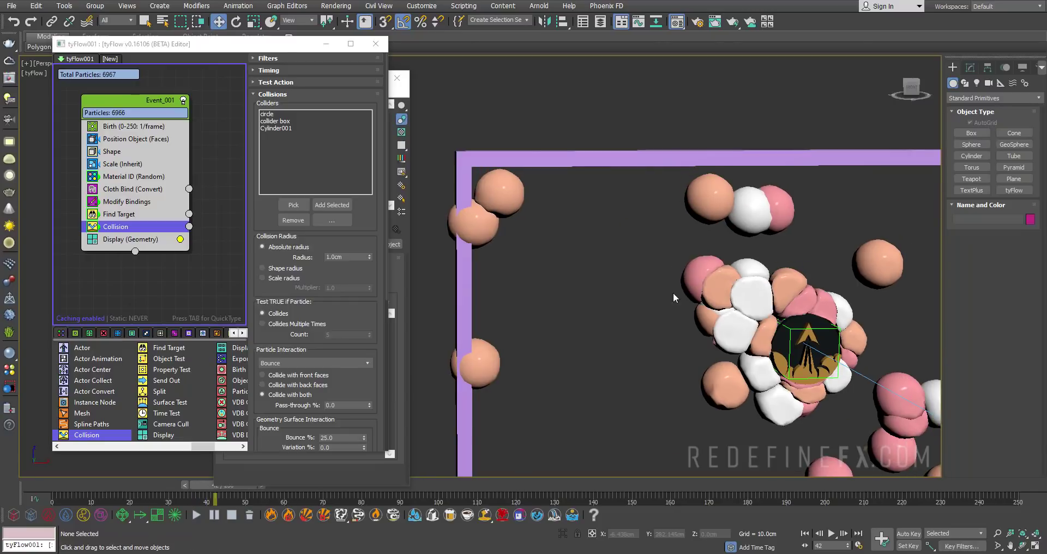
# - Return to frame 0 and set the Birth operator's end frame to 200
pyautogui.click(77, 489)
pyautogui.click(131, 127)
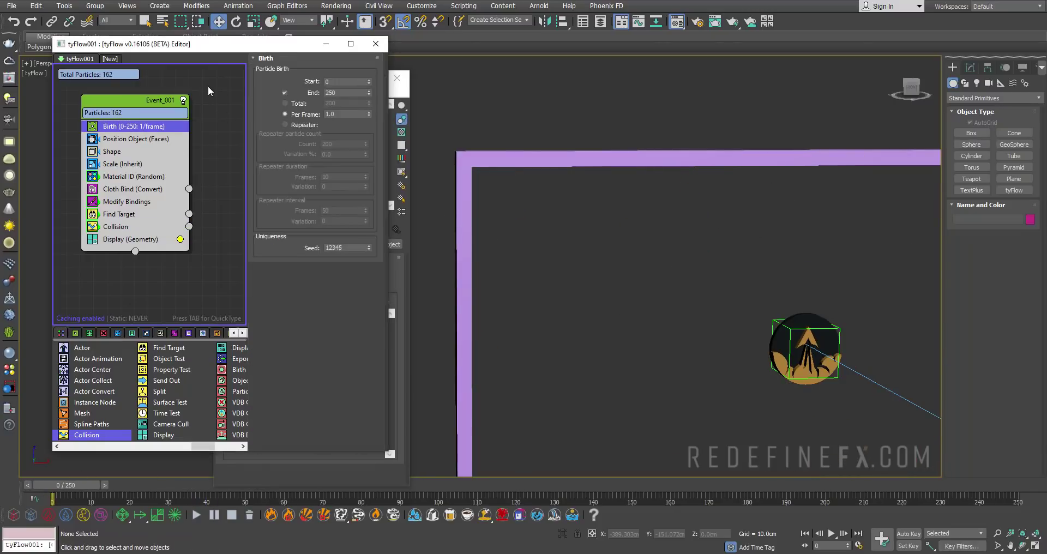
pyautogui.doubleClick(351, 92)
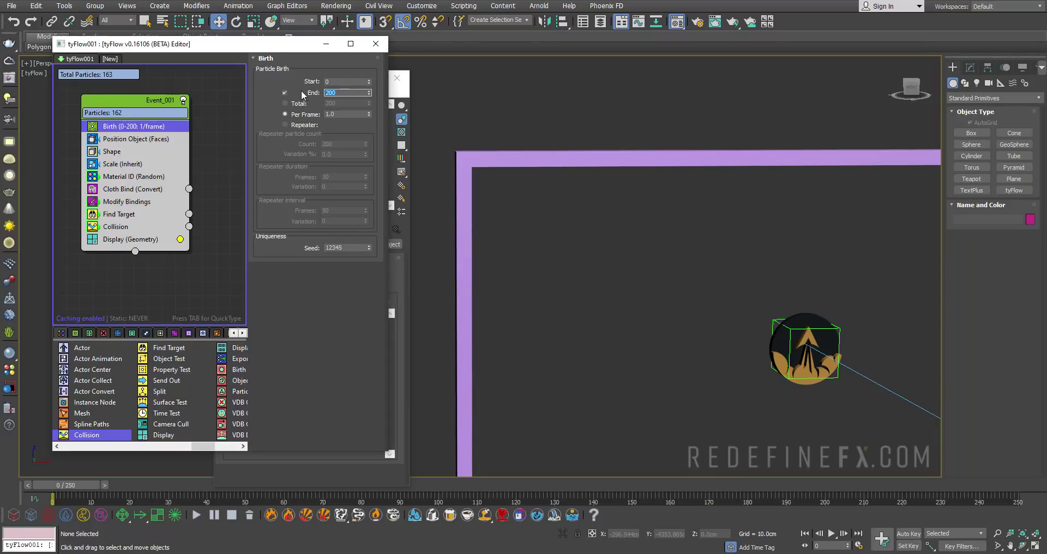
# - Switch the Birth operator to Repeater with a count of 10, a duration of 1 frame and an interval of 10 frames
pyautogui.click(303, 126)
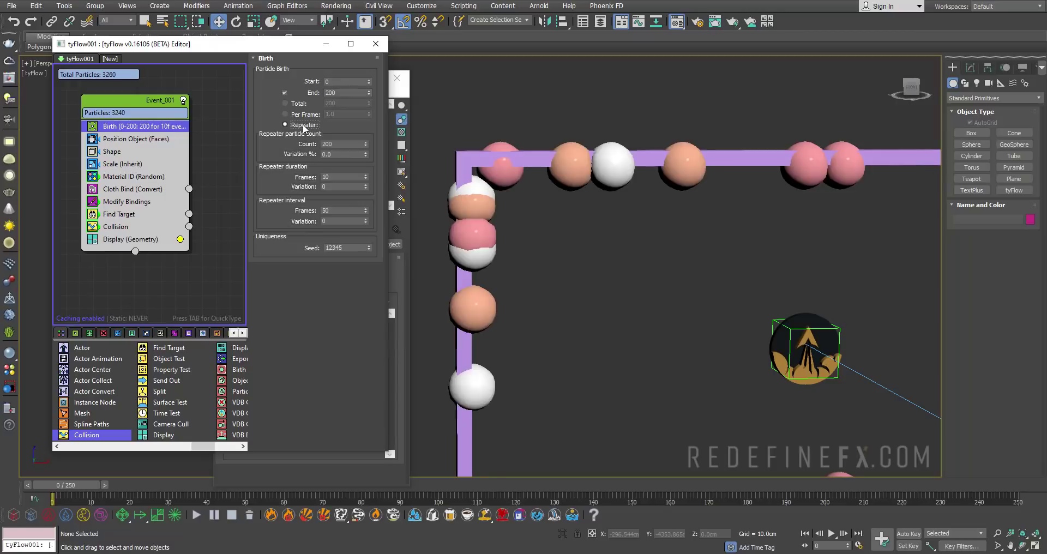
pyautogui.doubleClick(341, 144)
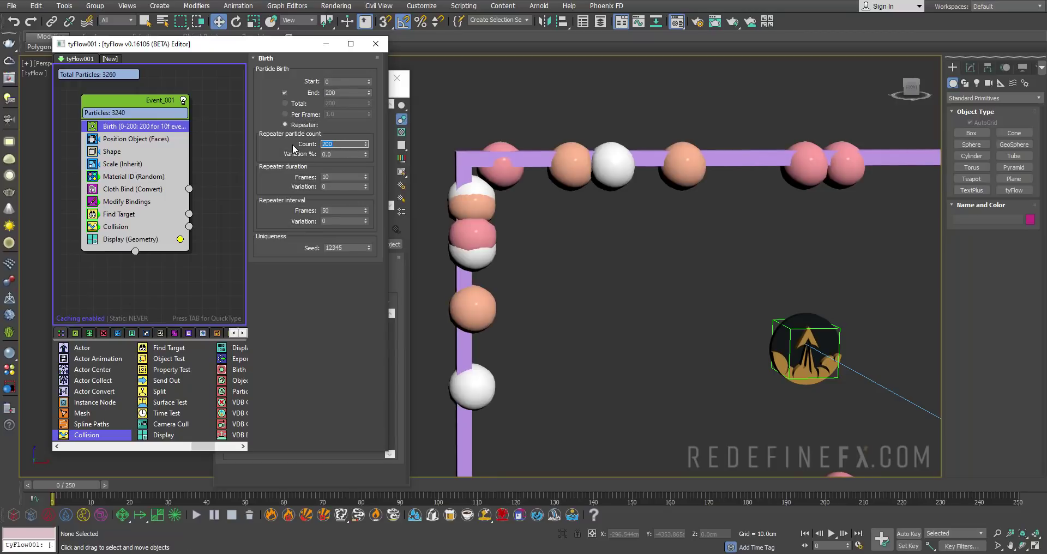
pyautogui.write('10')
pyautogui.press('Return')
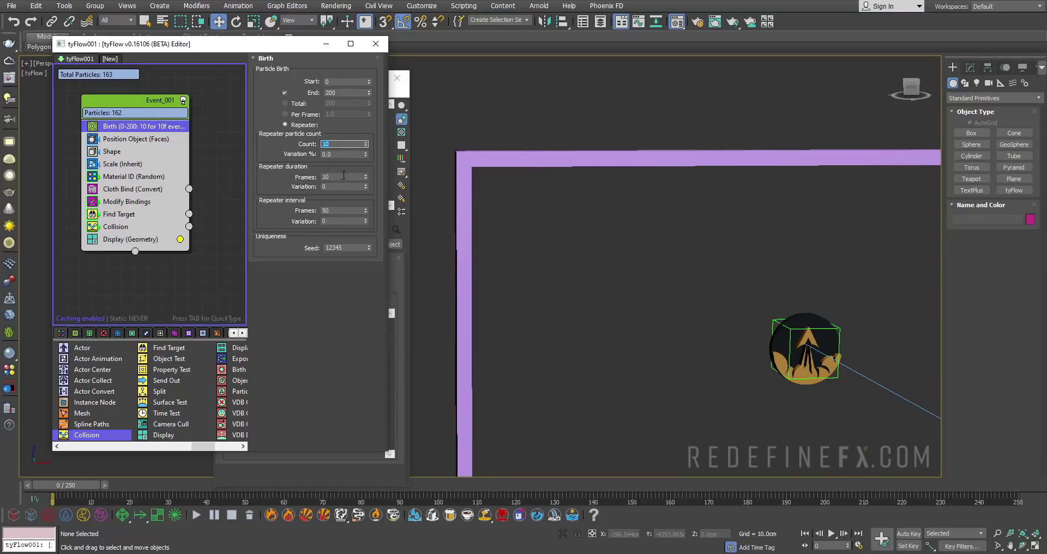
pyautogui.doubleClick(344, 176)
pyautogui.press('Return')
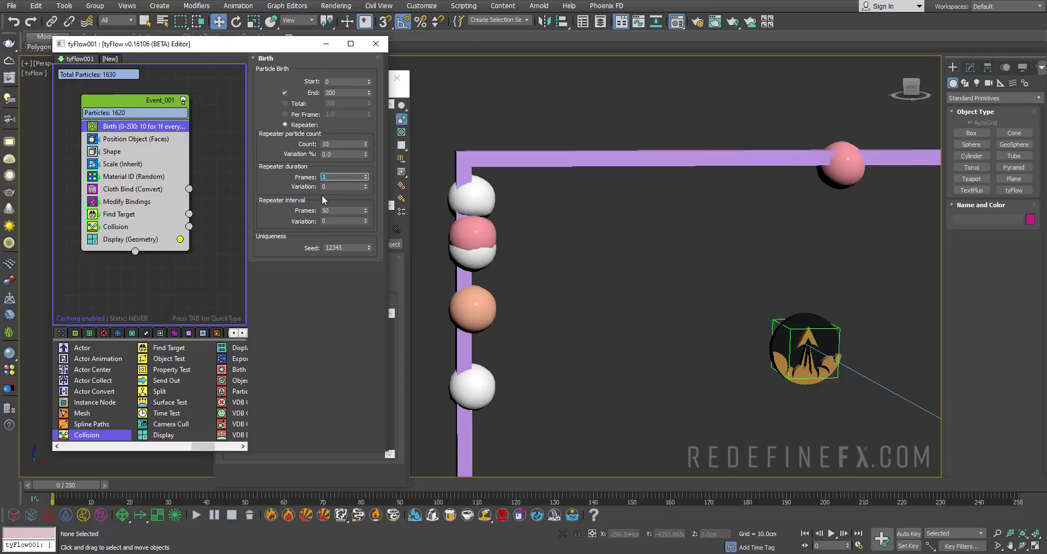
pyautogui.click(323, 210)
# - Scrub the timeline to frame 38 to check the repeated emission and the remaining sphere intersections
pyautogui.scroll(-3, 584, 223)
pyautogui.moveTo(704, 266); pyautogui.dragTo(610, 240, button='middle')
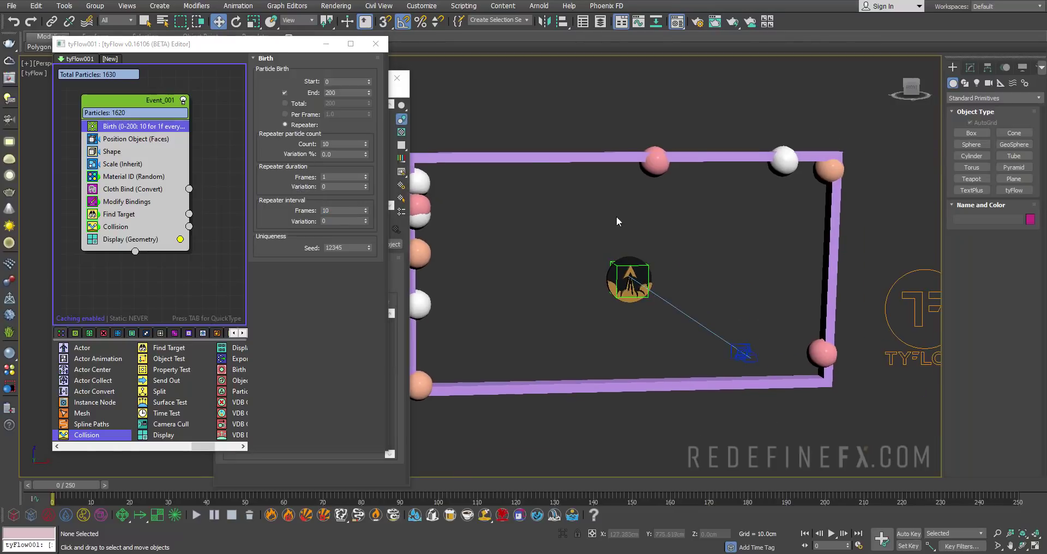
pyautogui.moveTo(77, 482); pyautogui.dragTo(218, 486)
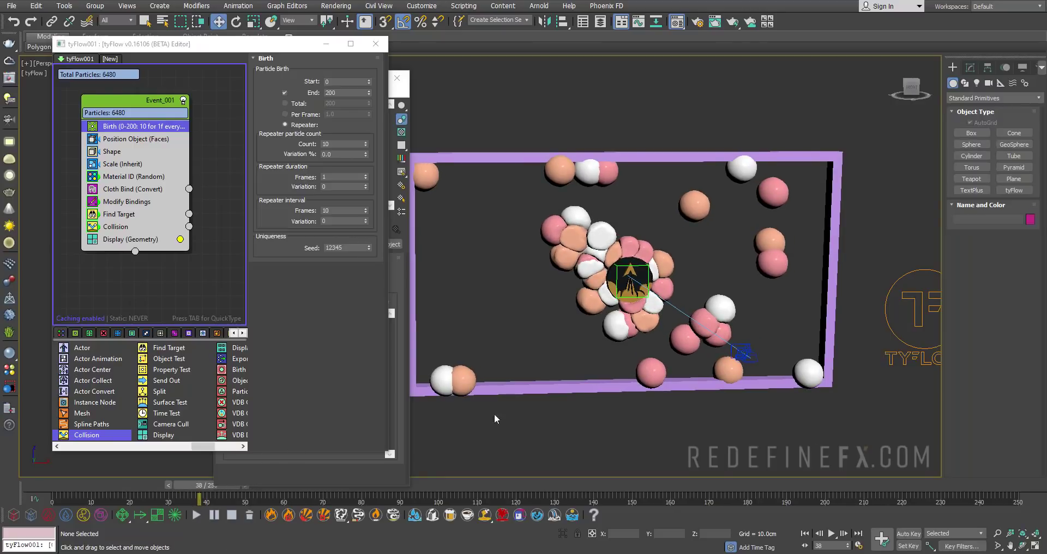
pyautogui.scroll(5, 486, 348)
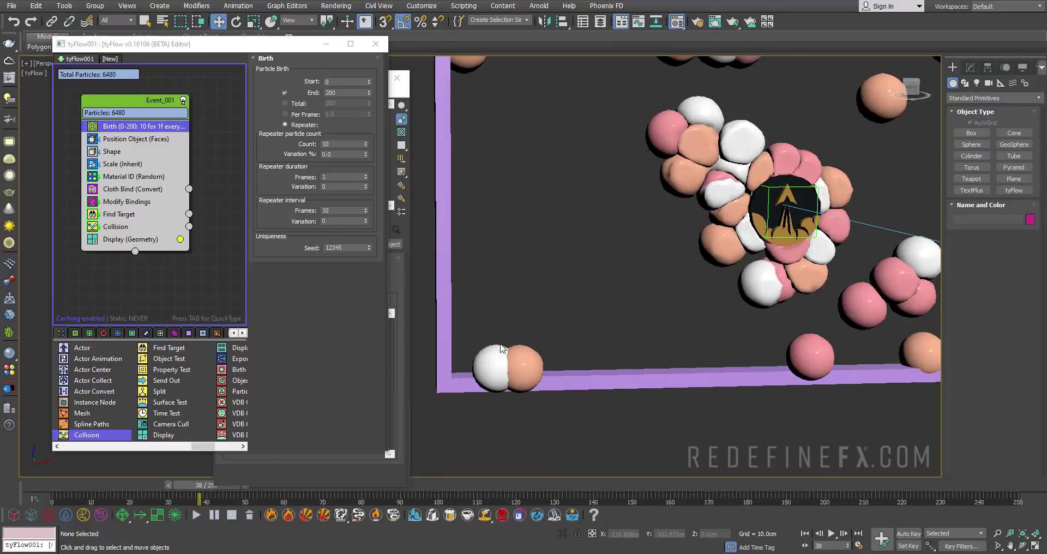
# - Enable Separation in the Position Object operator, scrub back to frame 11, and set the separation distance to 50
pyautogui.click(133, 139)
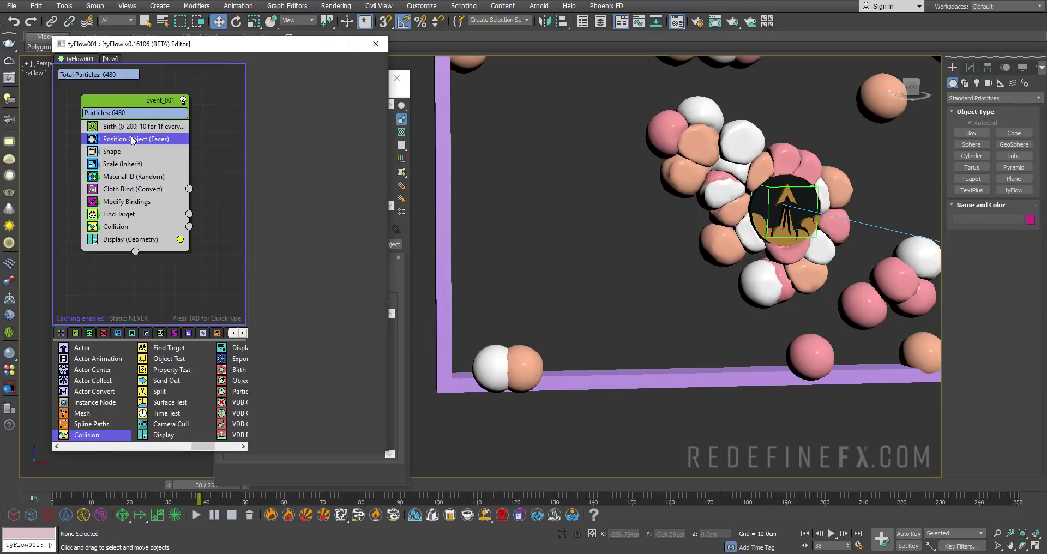
pyautogui.moveTo(280, 373); pyautogui.dragTo(274, 83)
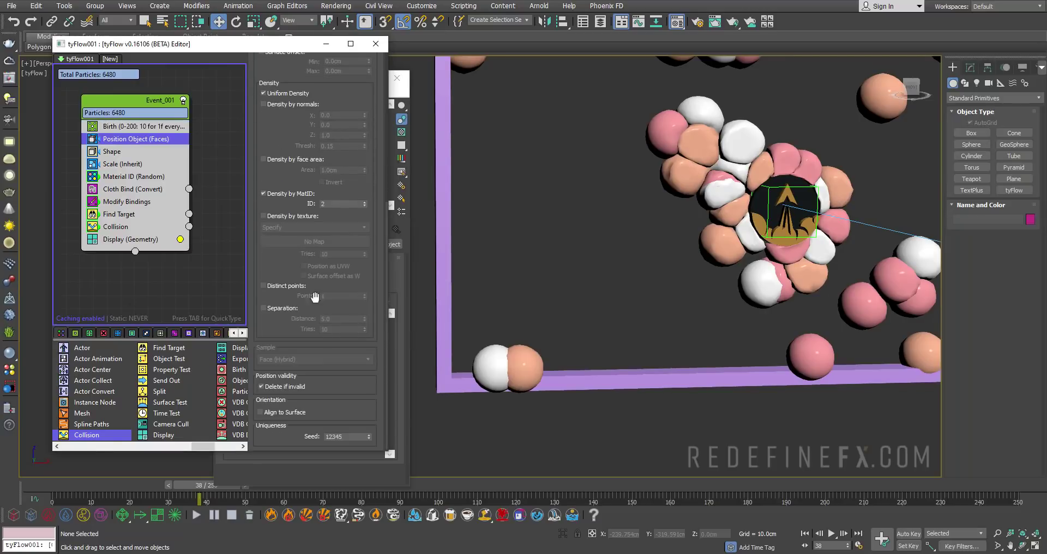
pyautogui.click(284, 309)
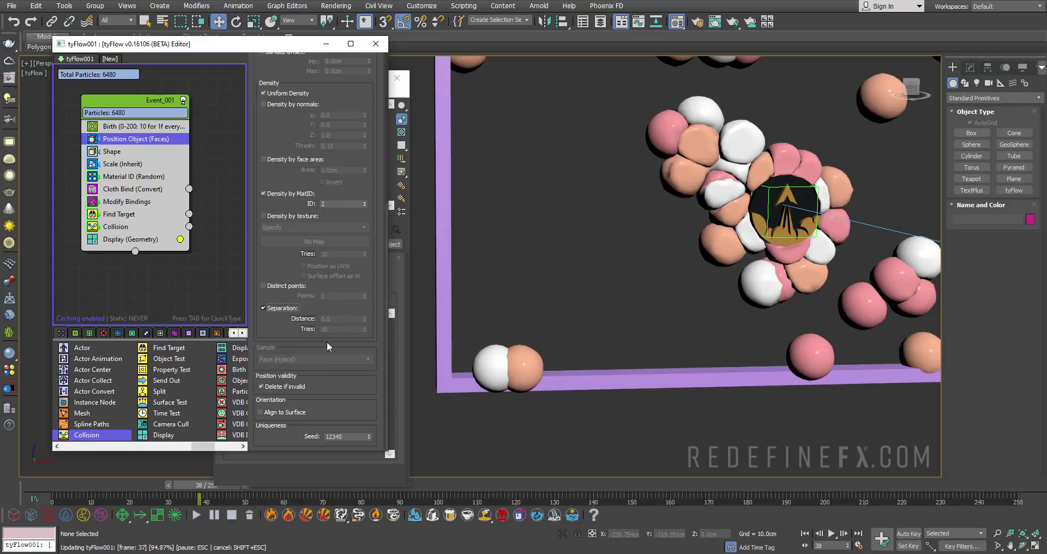
pyautogui.moveTo(197, 485); pyautogui.dragTo(83, 462)
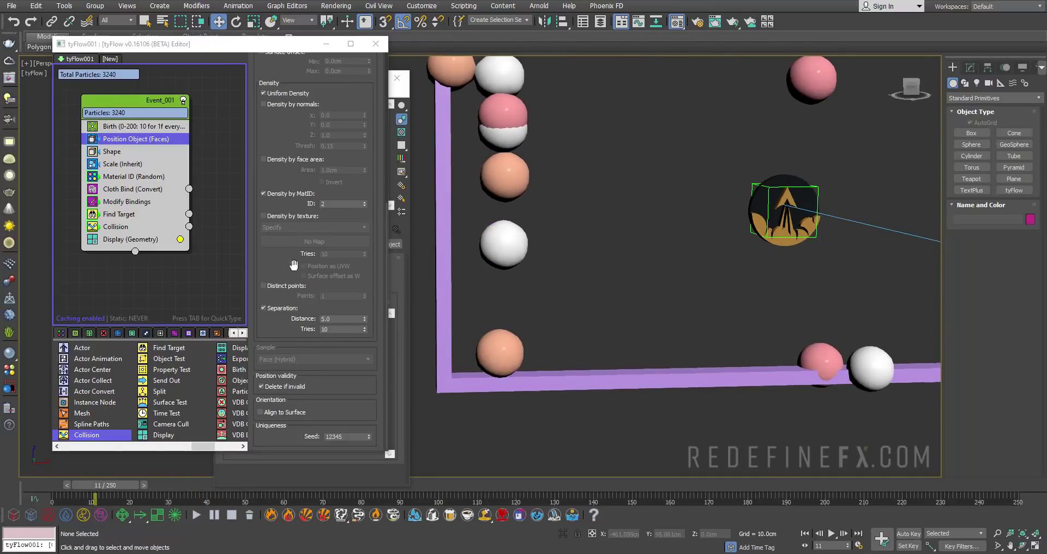
pyautogui.moveTo(341, 317); pyautogui.dragTo(287, 316)
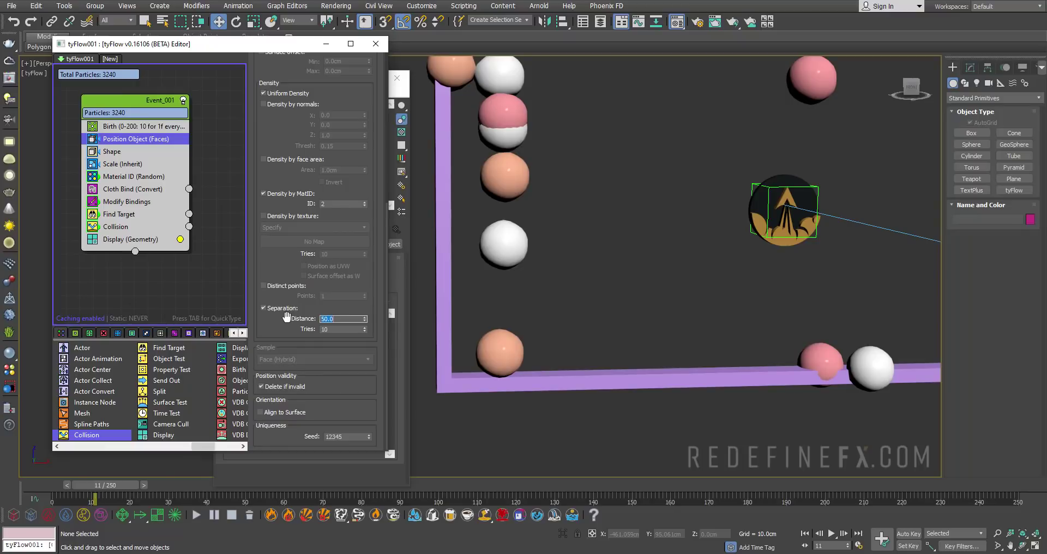
# - Scrub the timeline to frame 17 to check the separation between the newly emitted spheres around the whole frame
pyautogui.scroll(-5, 752, 300)
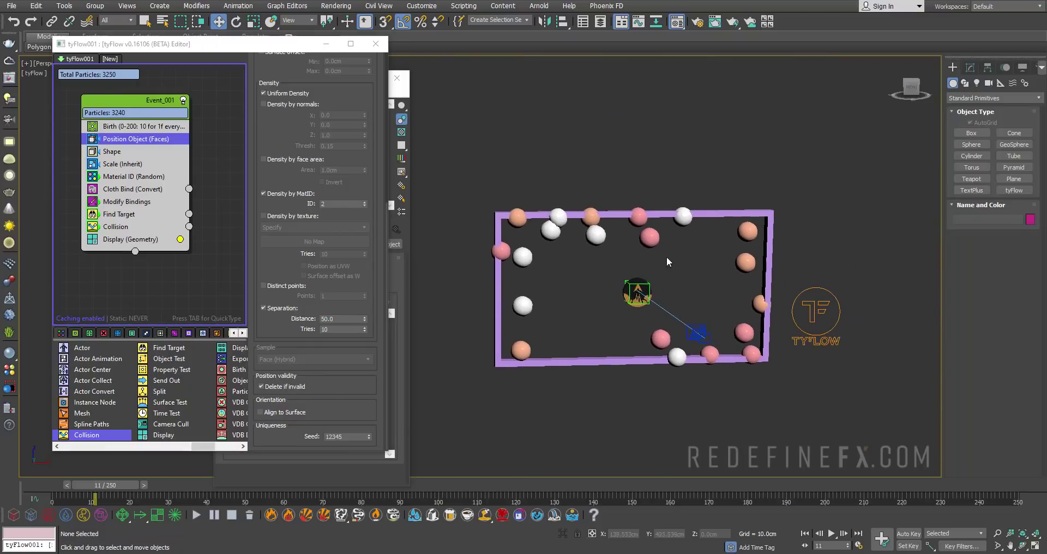
pyautogui.scroll(3, 666, 262)
pyautogui.moveTo(89, 484); pyautogui.dragTo(111, 484)
pyautogui.press('w')
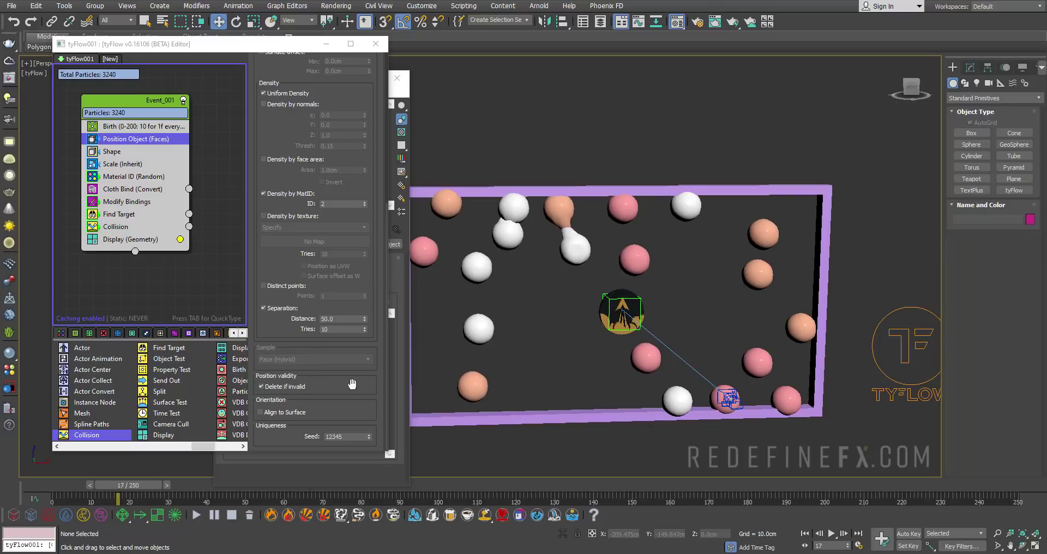
# - Widen the flow editor and add a Fuse operator directly below Position Object at frame 0
pyautogui.moveTo(388, 380); pyautogui.dragTo(536, 384)
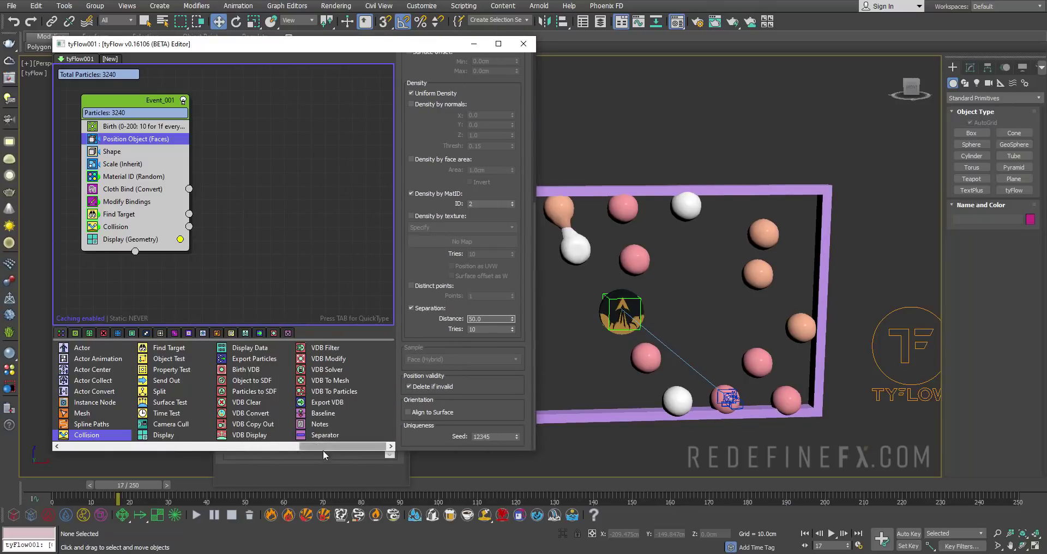
pyautogui.moveTo(315, 447); pyautogui.dragTo(210, 450)
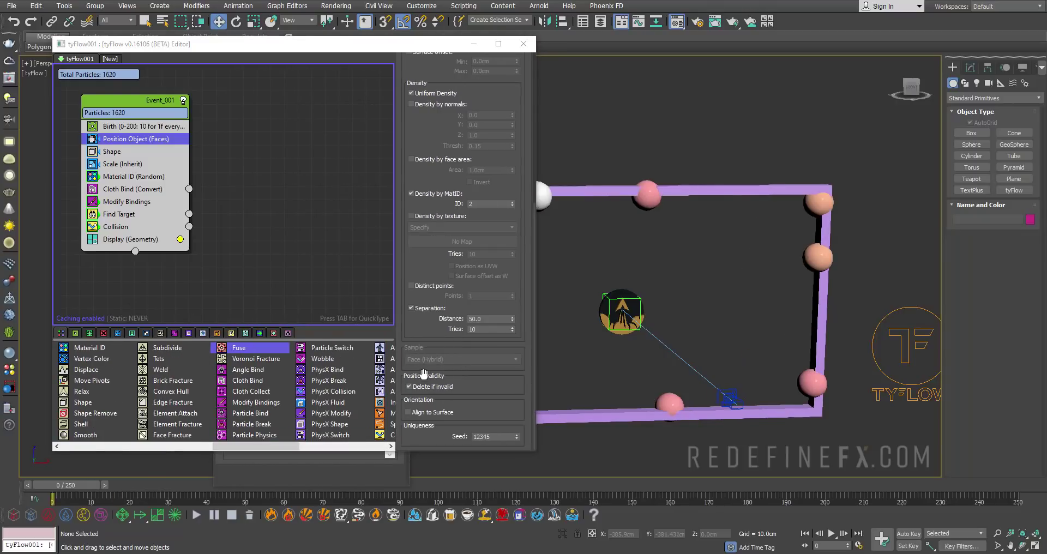
pyautogui.moveTo(631, 237); pyautogui.dragTo(703, 254, button='middle')
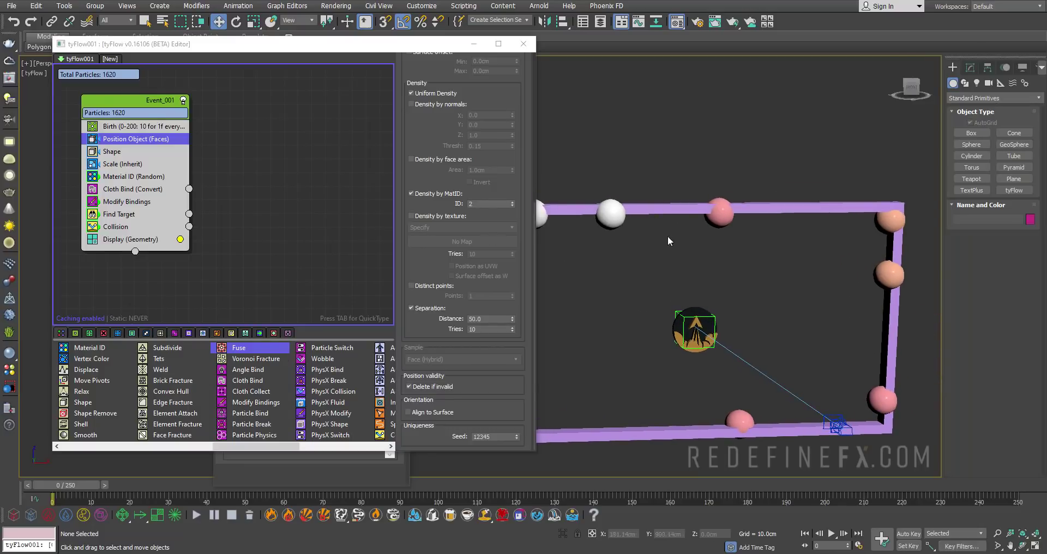
pyautogui.moveTo(239, 351); pyautogui.dragTo(136, 145)
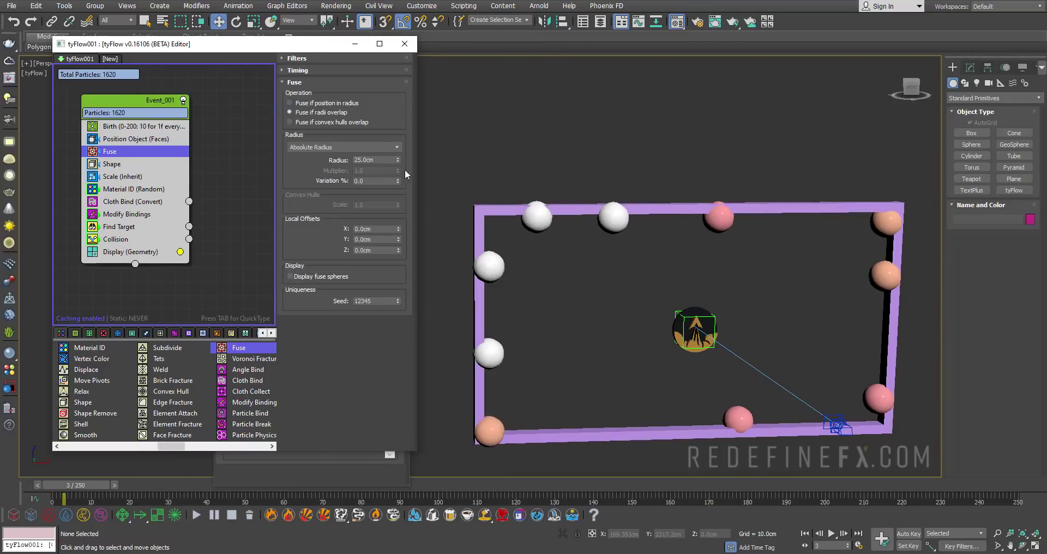
# - Scrub to frame 48 to check the emitted spheres with Fuse active, and return to frame 0
pyautogui.moveTo(52, 483); pyautogui.dragTo(225, 490)
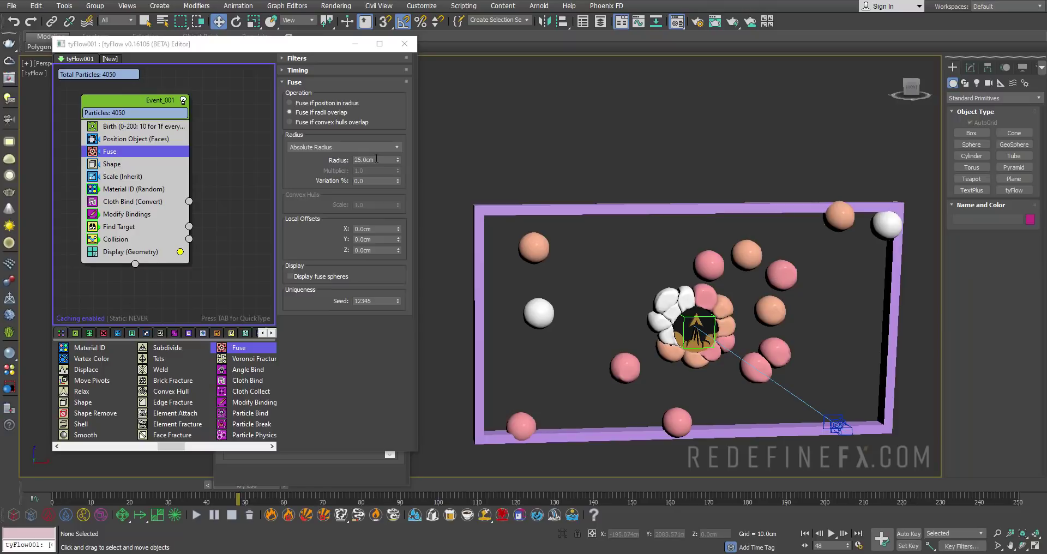
pyautogui.moveTo(377, 158); pyautogui.dragTo(341, 159)
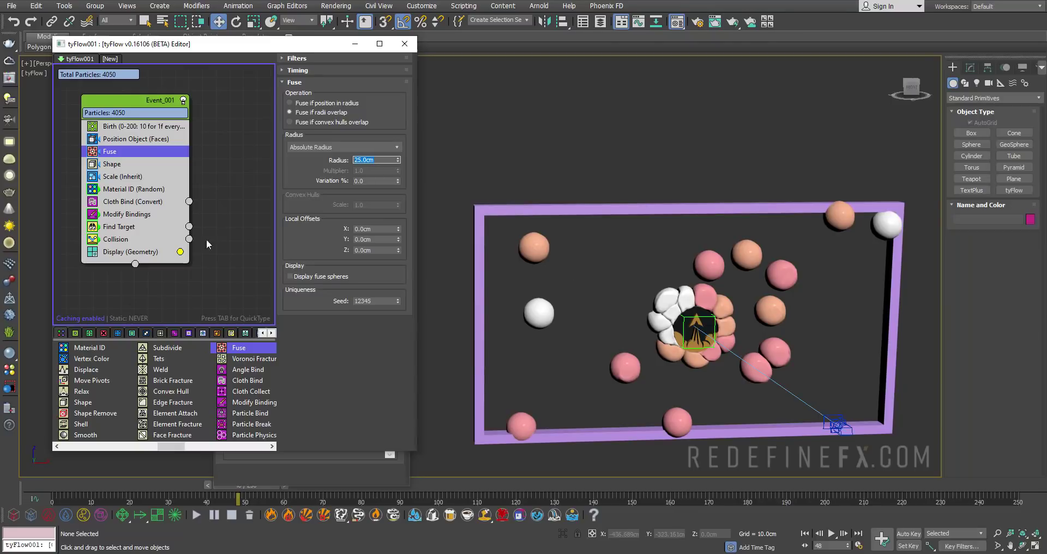
pyautogui.press('Home')
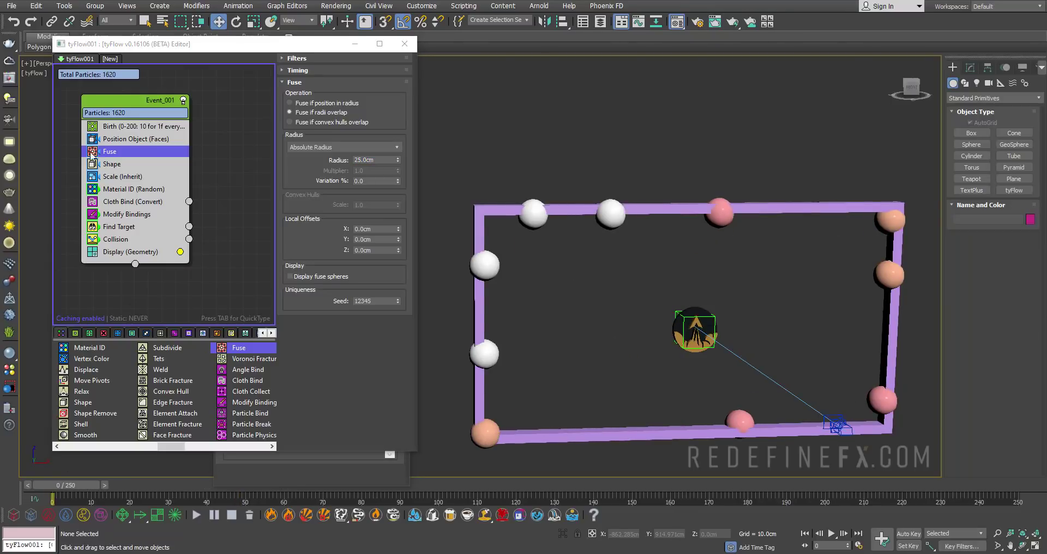
# - Compare frame 21 with the Fuse operator off and on, and scrub through the emission in the four-viewport layout with the camera view
pyautogui.click(94, 153)
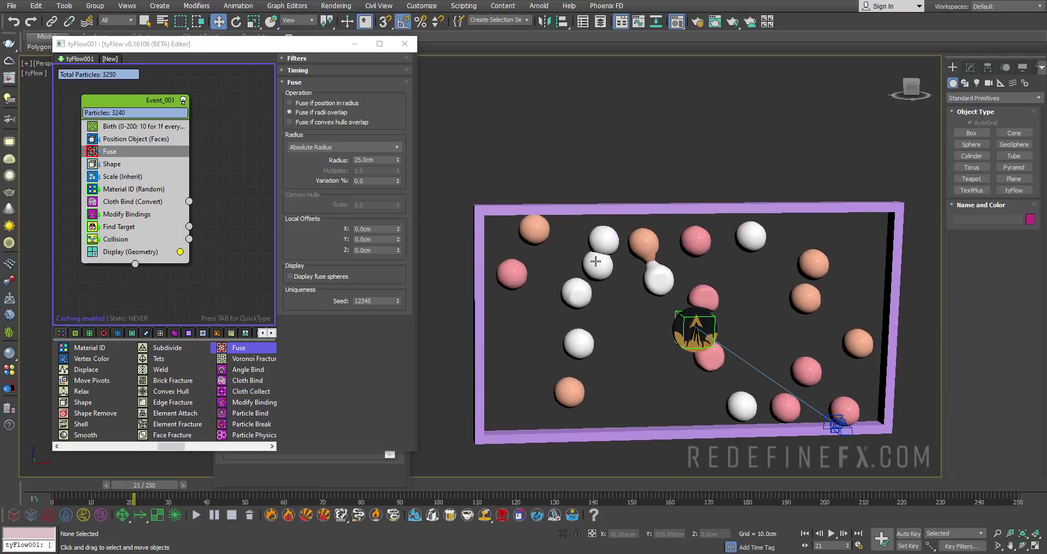
pyautogui.click(97, 154)
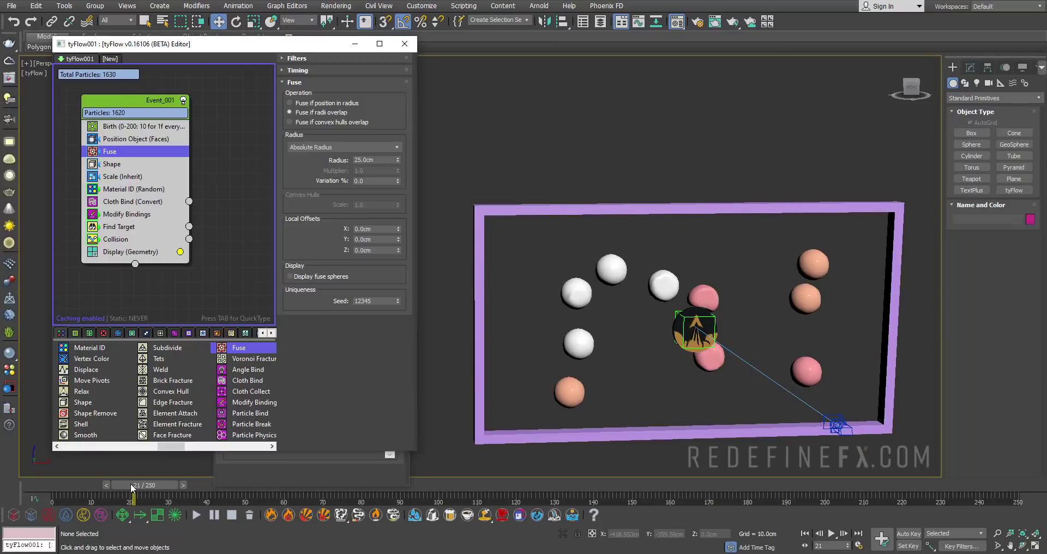
pyautogui.moveTo(131, 487); pyautogui.dragTo(234, 487)
pyautogui.hotkey('alt', 'w')
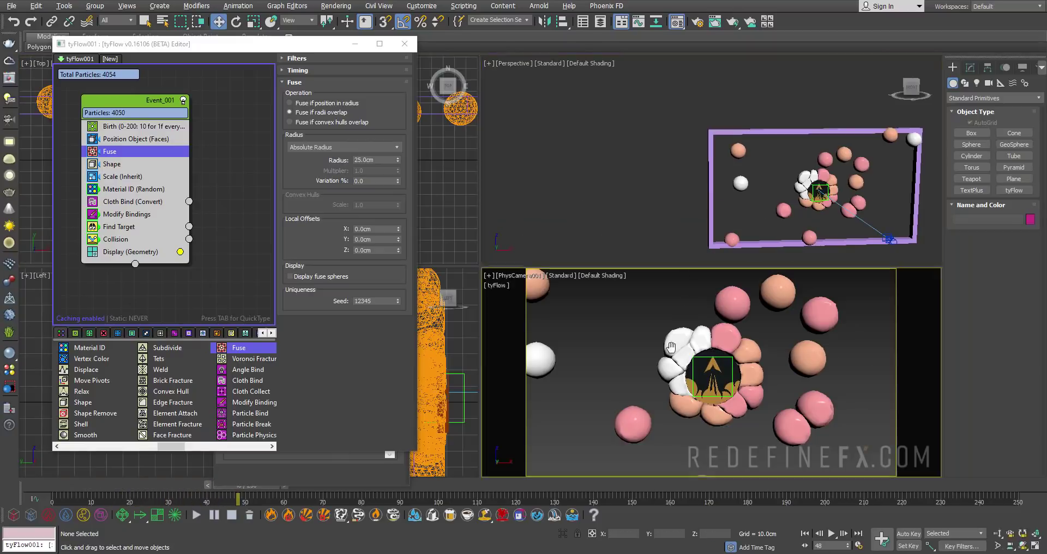
pyautogui.moveTo(66, 489); pyautogui.dragTo(158, 488)
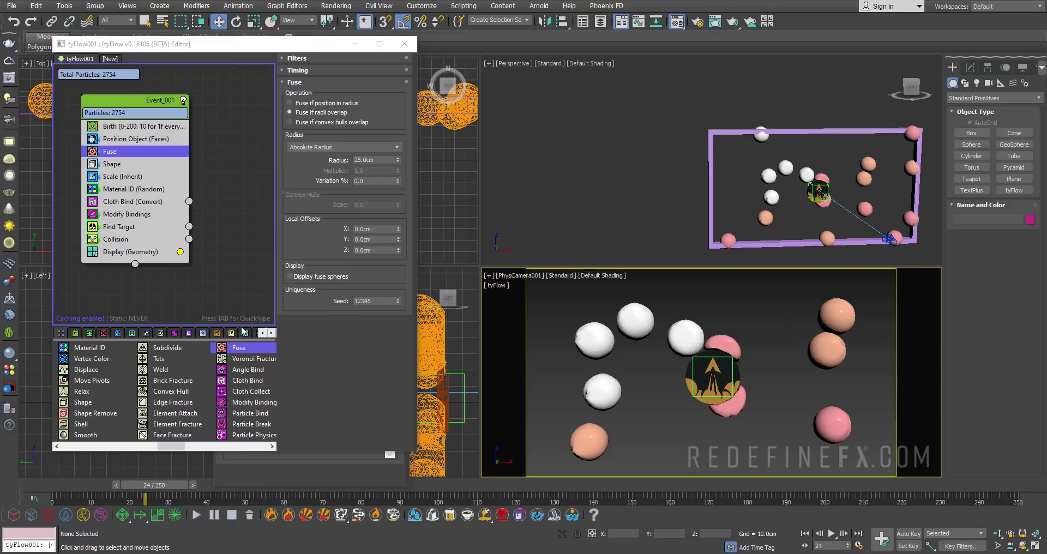
# - Set the Scale operator's X, Y and Z value to 3000% and its variation to 25%
pyautogui.click(125, 179)
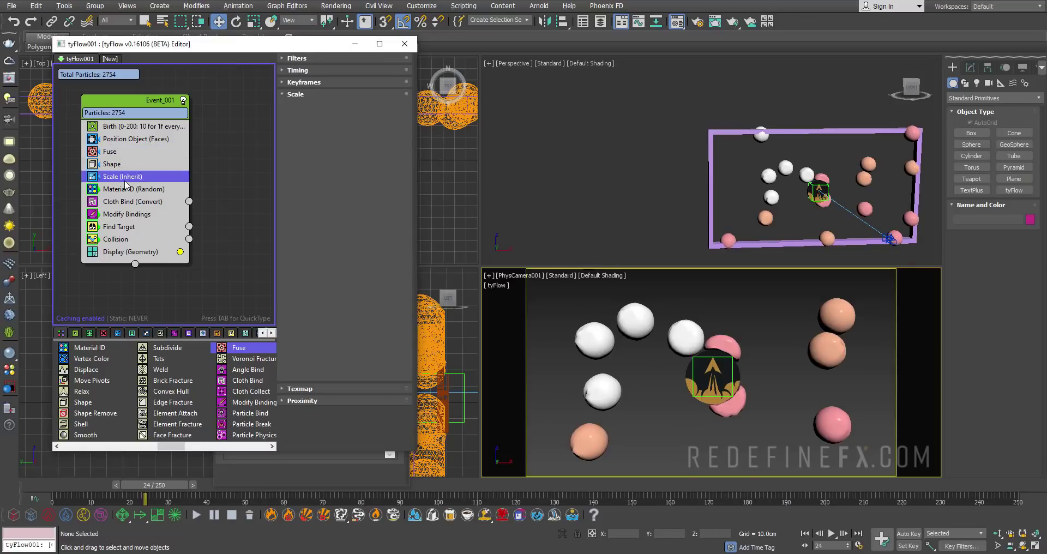
pyautogui.moveTo(376, 131); pyautogui.dragTo(342, 133)
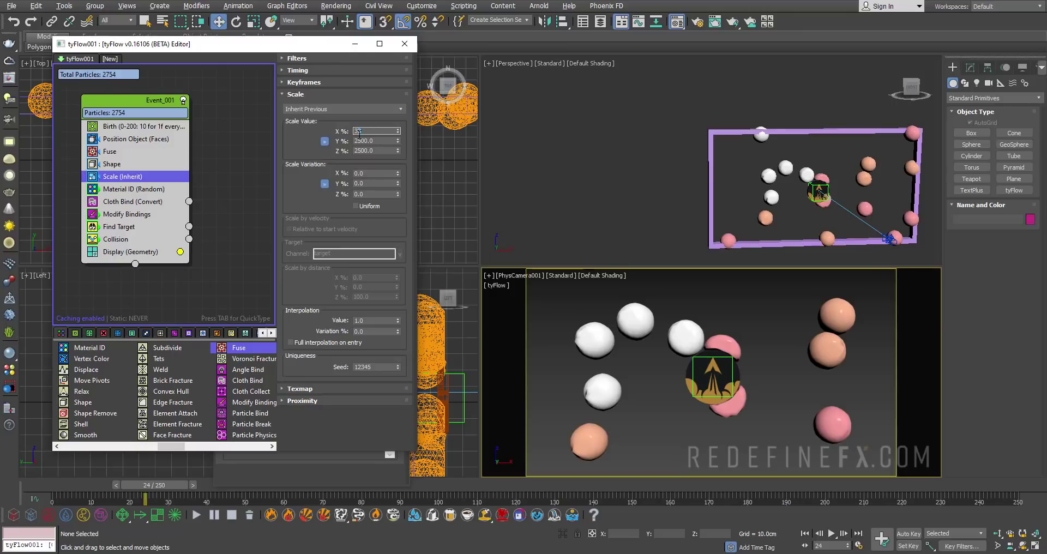
pyautogui.write('3000')
pyautogui.press('Return')
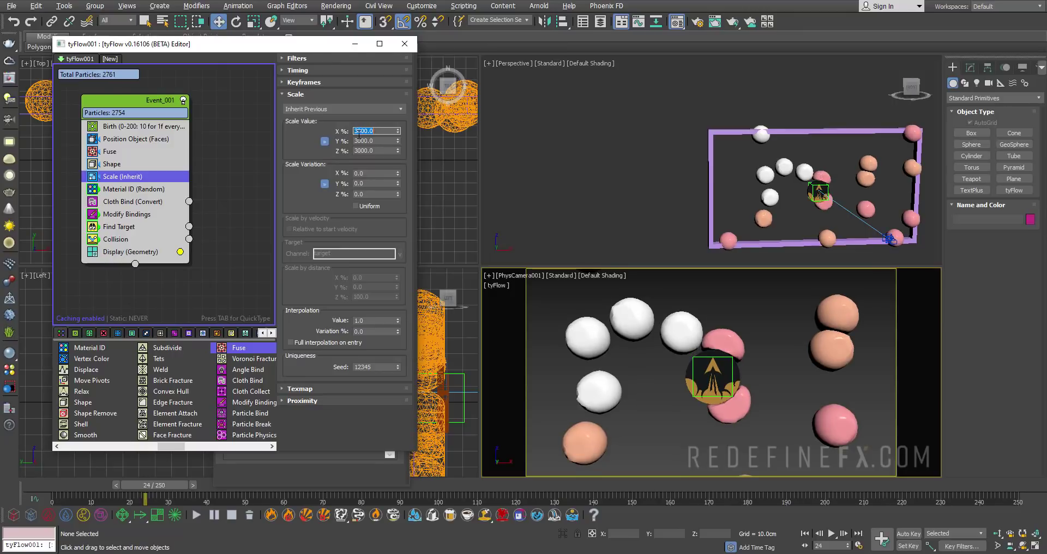
pyautogui.moveTo(376, 174); pyautogui.dragTo(335, 178)
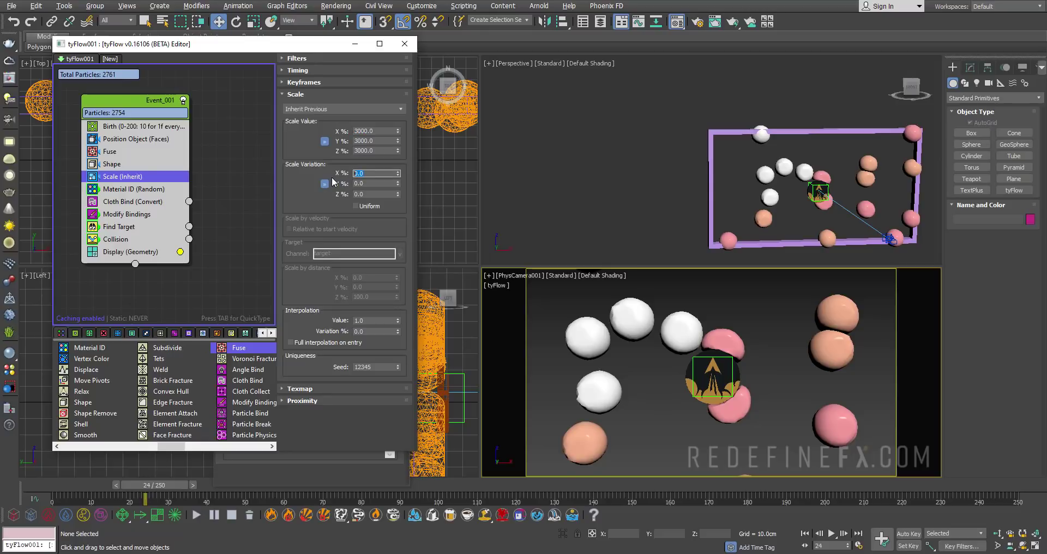
pyautogui.write('25')
pyautogui.press('Return')
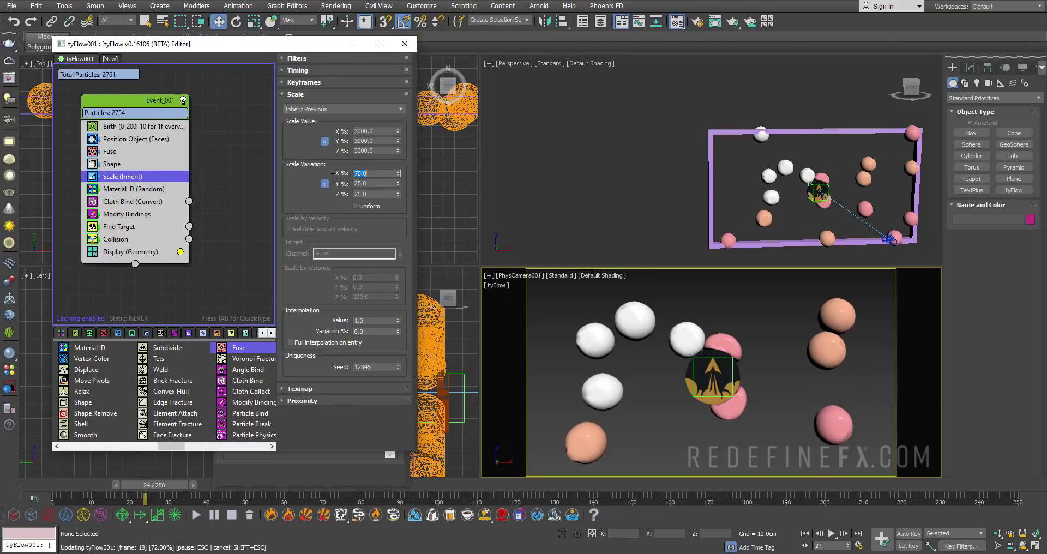
# - Raise the scale variation to 75% on all axes and make the variation uniform
pyautogui.write('75')
pyautogui.press('Return')
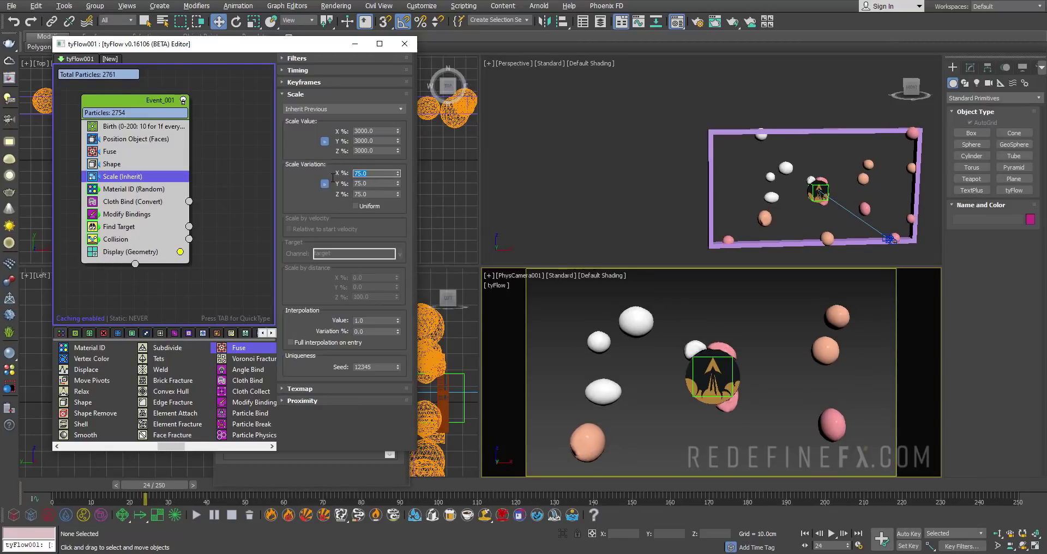
pyautogui.click(355, 206)
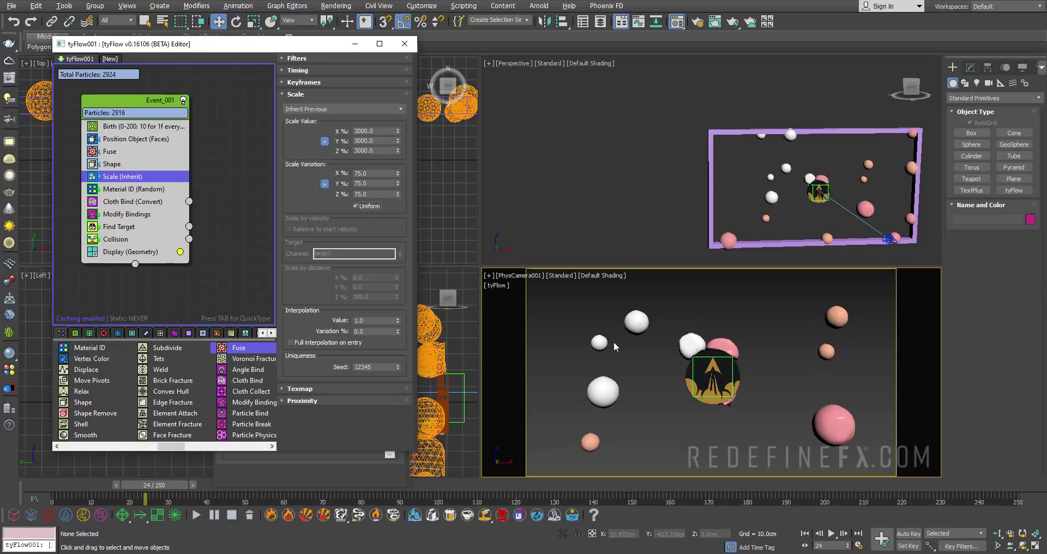
# - Try a scale value of 5400% on all axes and scrub through to frame 46 and back to frame 10 to check it
pyautogui.moveTo(385, 131); pyautogui.dragTo(307, 136)
pyautogui.write('5400')
pyautogui.press('Return')
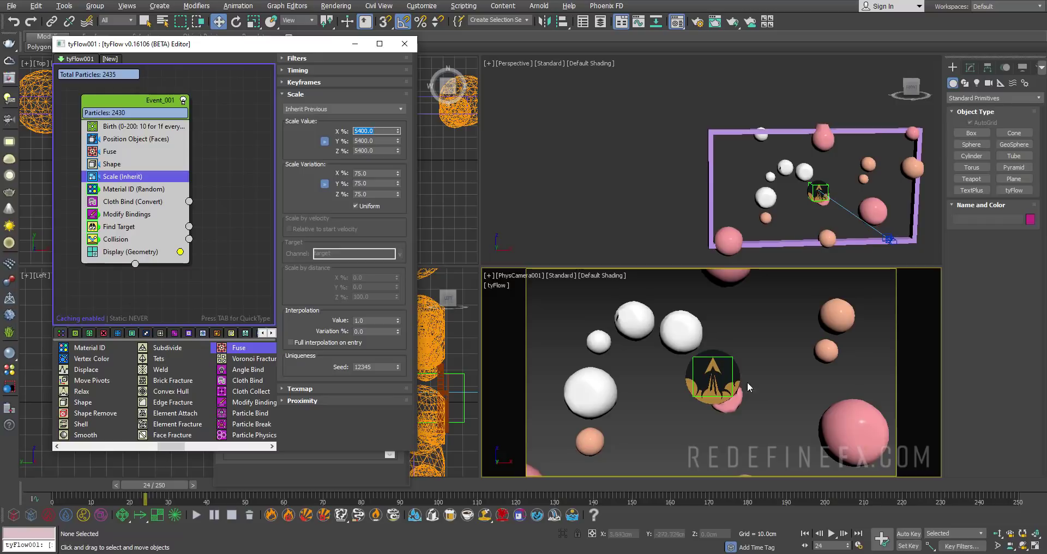
pyautogui.moveTo(145, 498); pyautogui.dragTo(240, 501)
pyautogui.press('w')
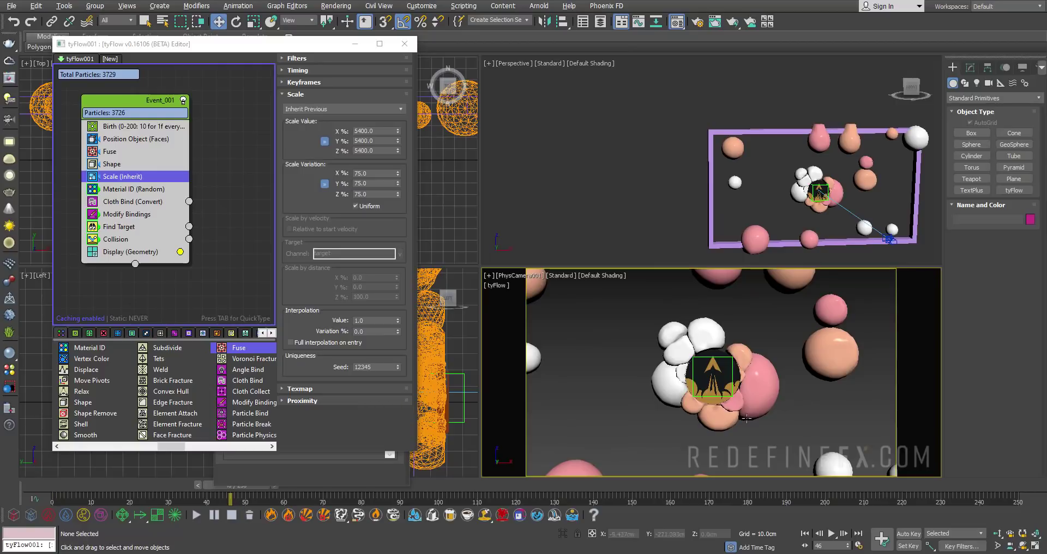
pyautogui.click(196, 486)
pyautogui.moveTo(196, 490); pyautogui.dragTo(60, 489)
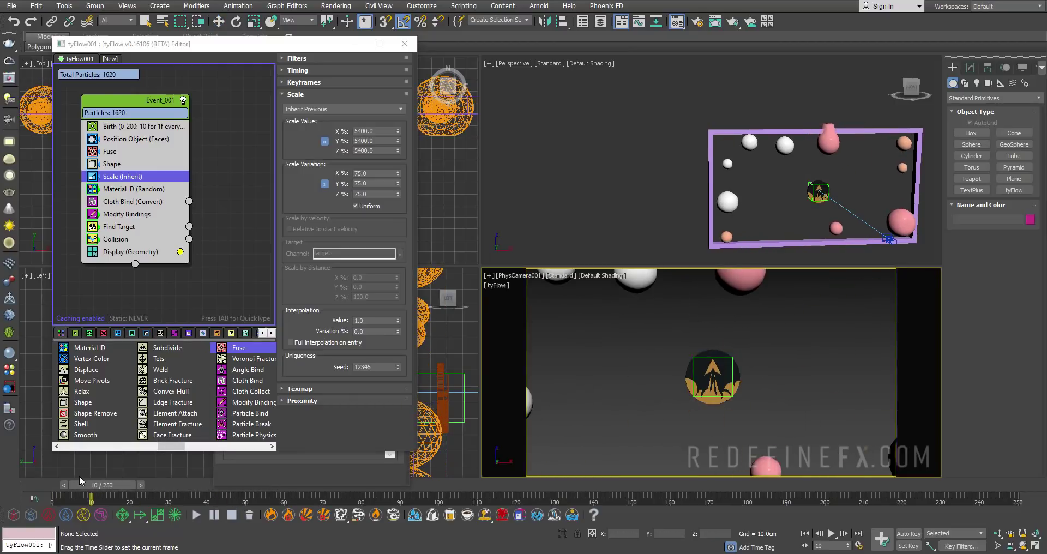
# - Set the scale variation to 25% and the scale value to 3500% on all axes, and check the result at frame 40
pyautogui.doubleClick(373, 173)
pyautogui.write('25')
pyautogui.press('Return')
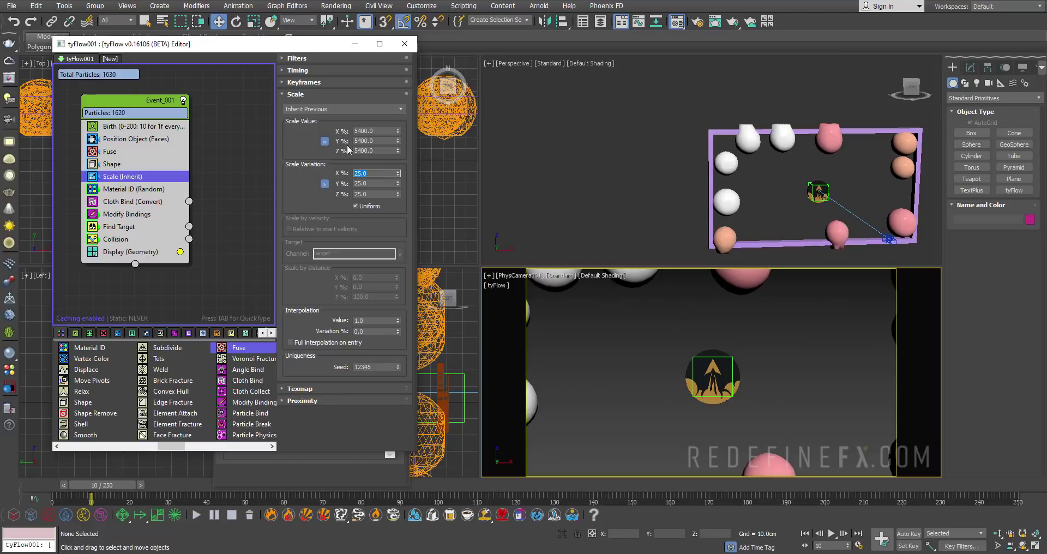
pyautogui.doubleClick(381, 131)
pyautogui.write('3500')
pyautogui.press('Return')
pyautogui.moveTo(92, 485); pyautogui.dragTo(207, 485)
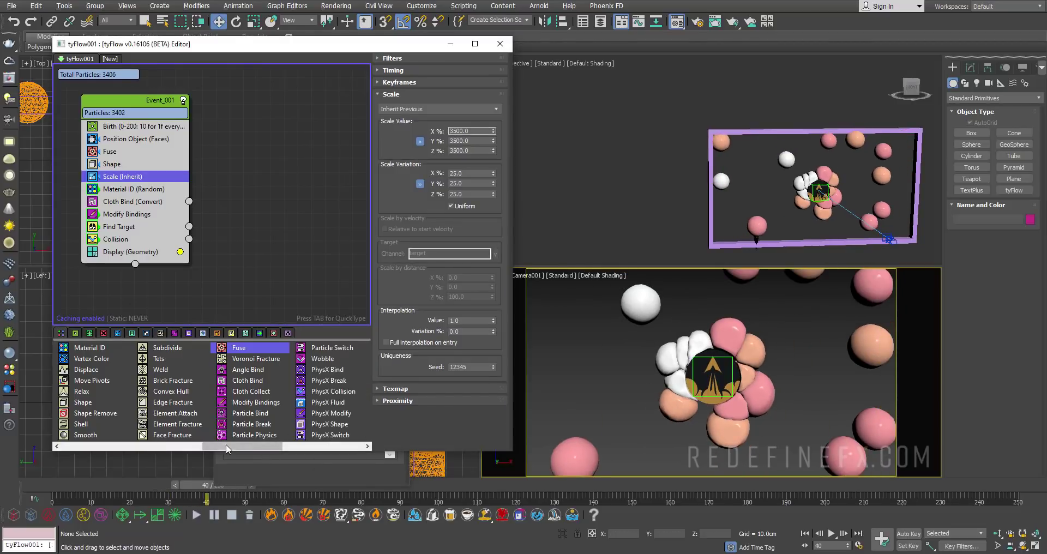
# - Add a Force operator between Collision and Display, and go to frame 16
pyautogui.moveTo(228, 449); pyautogui.dragTo(107, 450)
pyautogui.moveTo(161, 391); pyautogui.dragTo(112, 253)
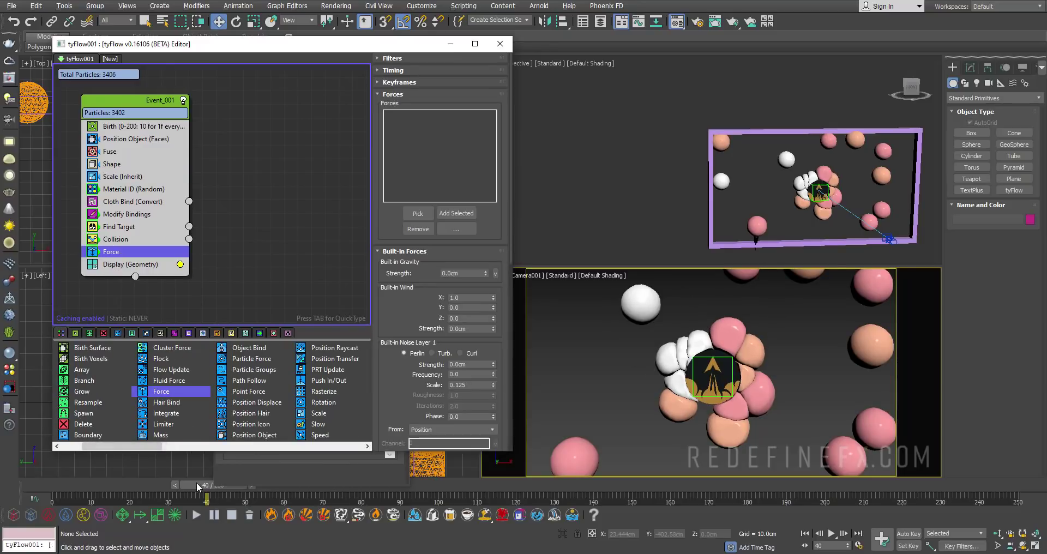
pyautogui.moveTo(200, 487); pyautogui.dragTo(114, 487)
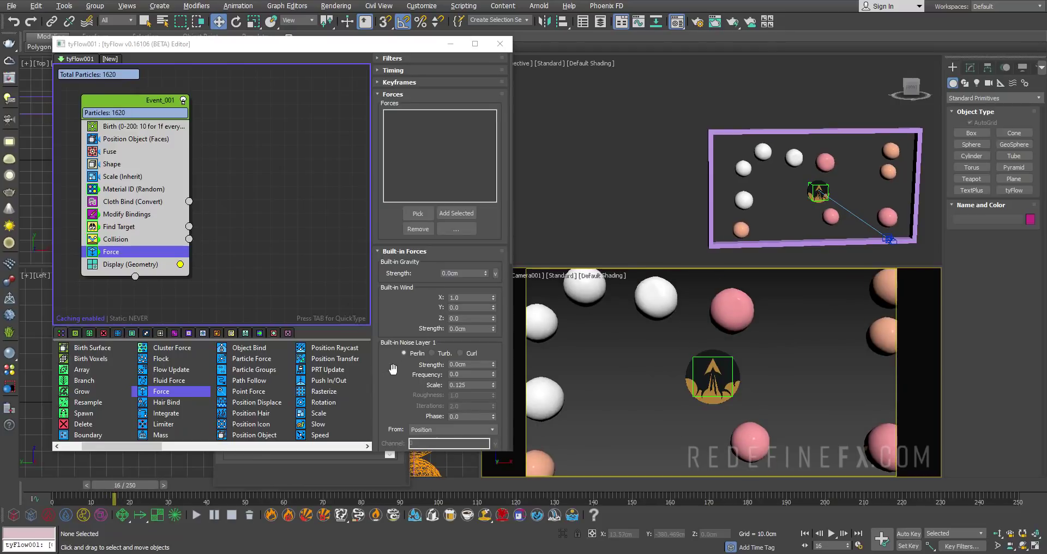
# - Switch the Force operator's built-in noise layer 1 to Curl with a strength of 2 cm
pyautogui.scroll(-3, 426, 327)
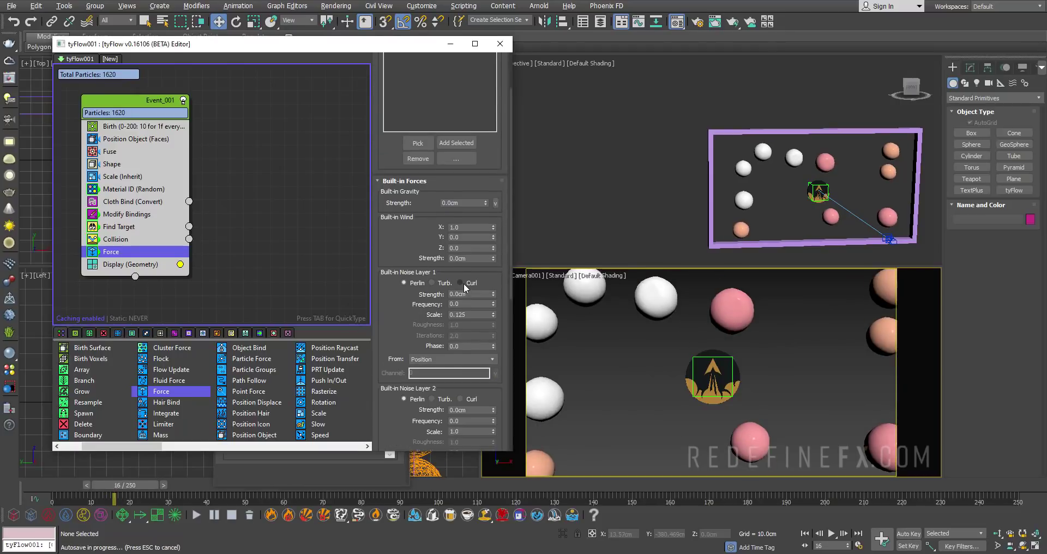
pyautogui.click(461, 283)
pyautogui.press('Tab')
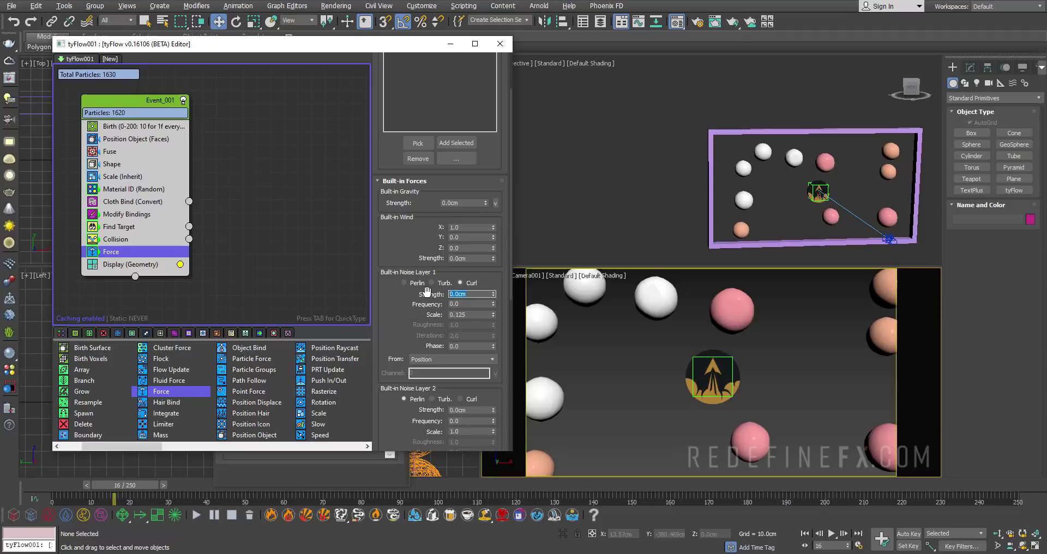
pyautogui.write('2')
pyautogui.press('Return')
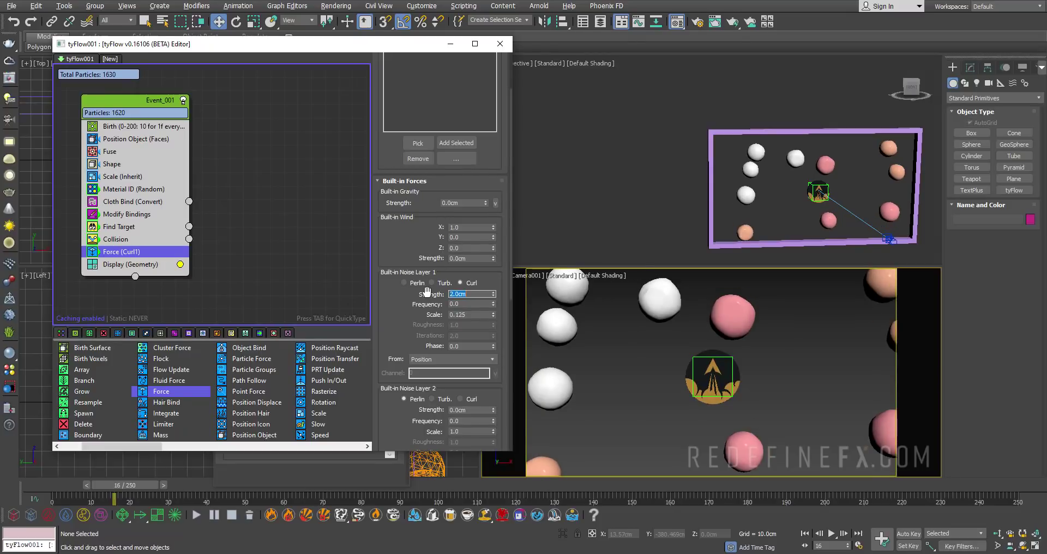
# - Set noise layer 1's scale to 0.1, go to frame 21, and set its strength to 1 cm
pyautogui.doubleClick(459, 315)
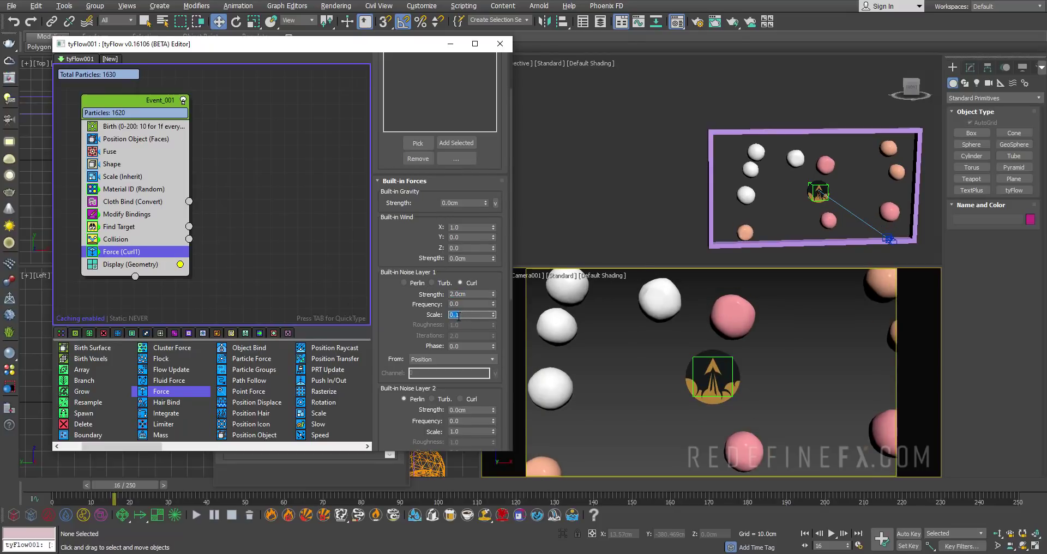
pyautogui.press('Return')
pyautogui.moveTo(39, 485); pyautogui.dragTo(133, 504)
pyautogui.moveTo(475, 294); pyautogui.dragTo(404, 288)
pyautogui.write('1')
pyautogui.press('Return')
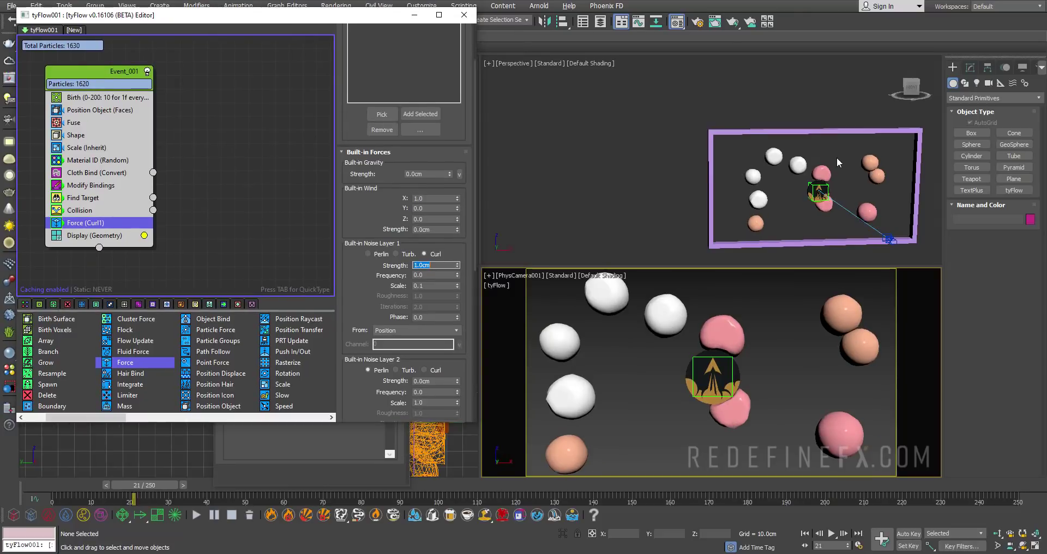
# - Zoom in on the pink sphere above the logo in the perspective view to examine its deformation
pyautogui.scroll(10, 838, 162)
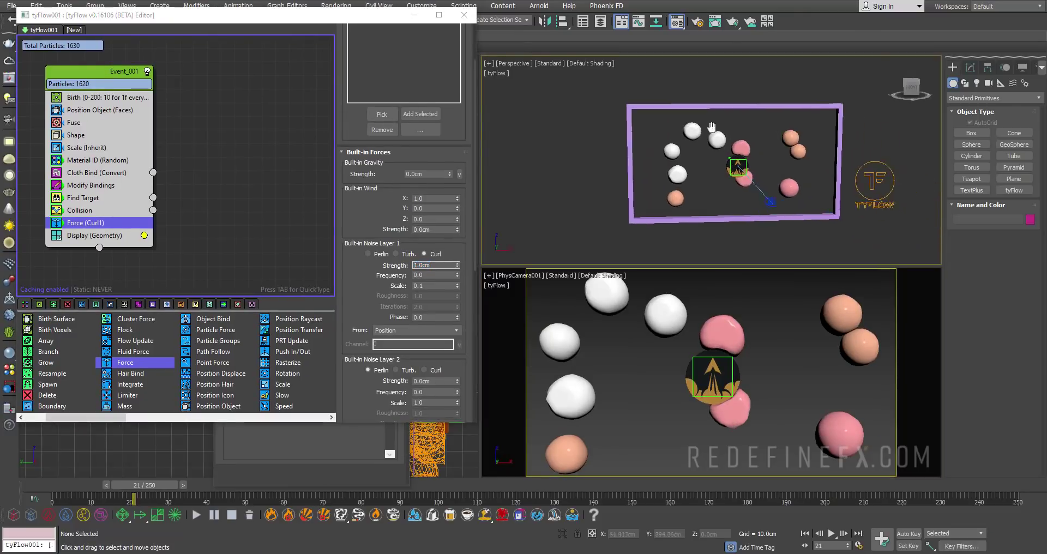
pyautogui.scroll(-3, 731, 151)
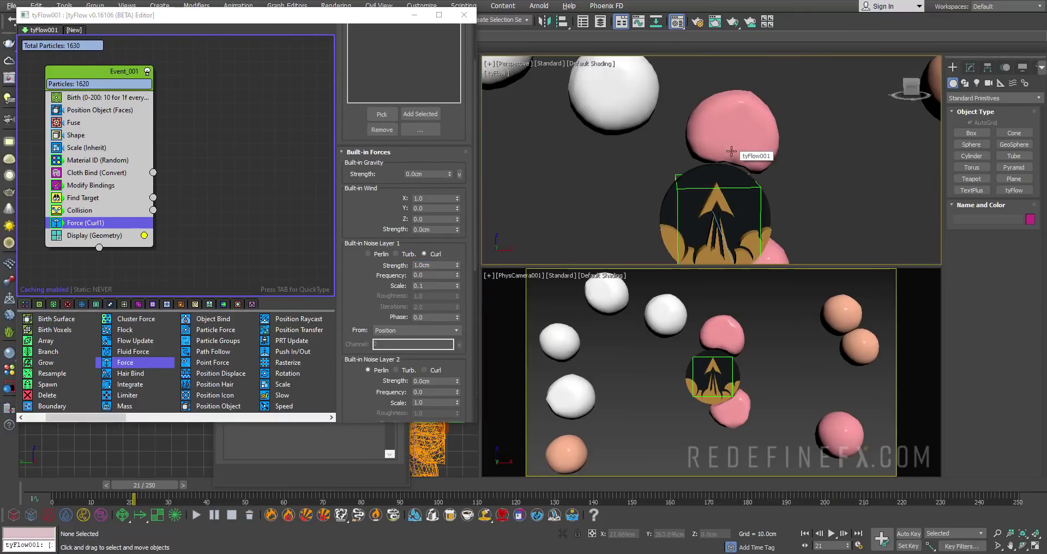
pyautogui.moveTo(750, 105); pyautogui.dragTo(759, 151, button='middle')
pyautogui.scroll(3, 760, 151)
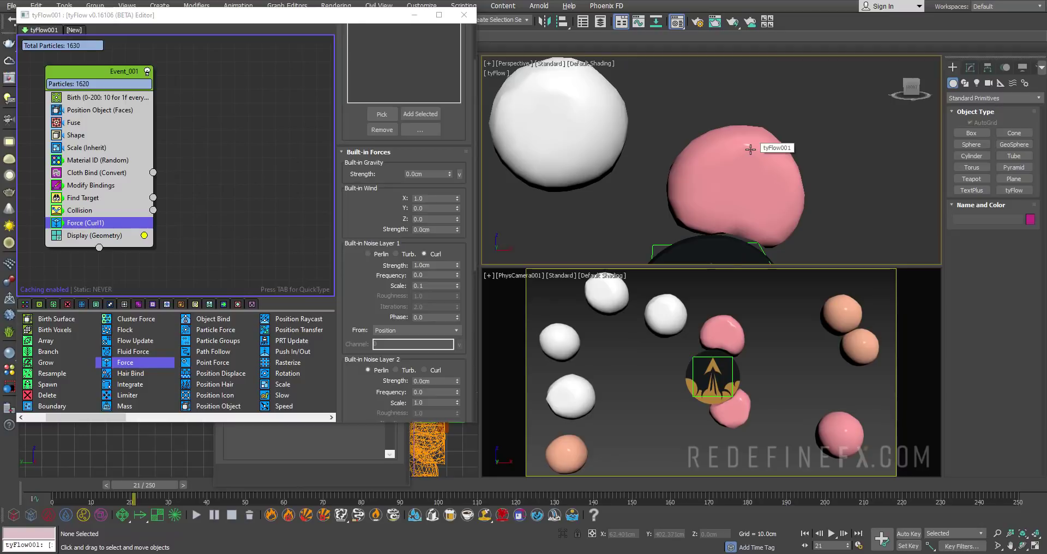
# - Show edged faces in the perspective view and examine the mesh density of the pink sphere touching the logo
pyautogui.scroll(3, 747, 149)
pyautogui.scroll(-3, 731, 147)
pyautogui.press('F4')
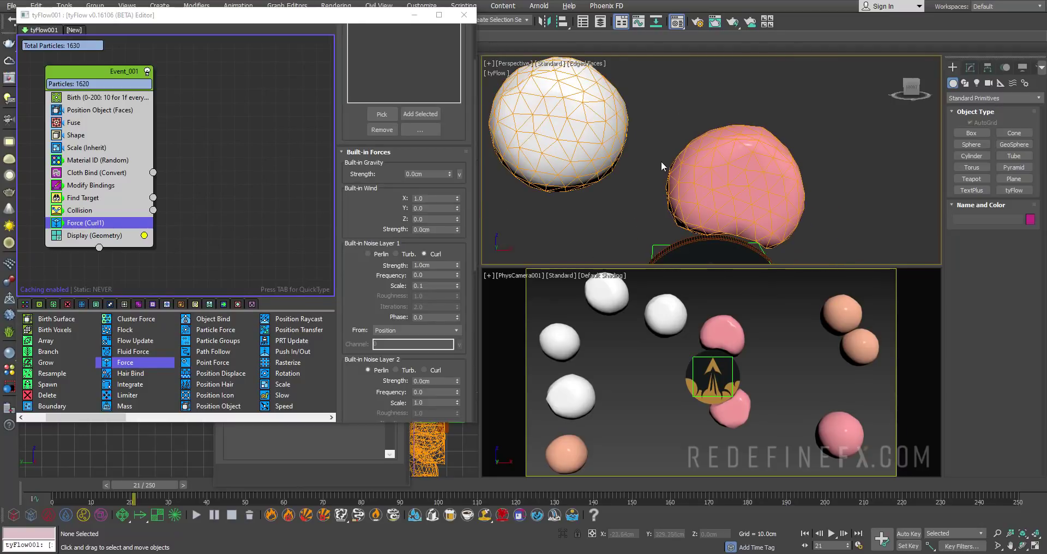
pyautogui.moveTo(574, 86); pyautogui.dragTo(745, 85, button='middle')
pyautogui.scroll(-3, 726, 154)
pyautogui.scroll(3, 820, 103)
pyautogui.moveTo(818, 103); pyautogui.dragTo(810, 122, button='middle')
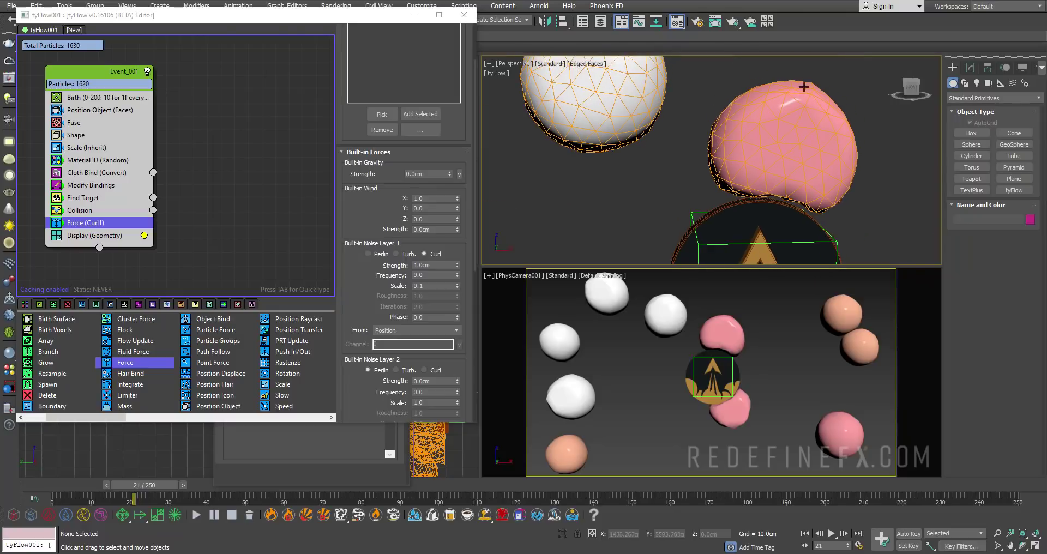
# - Go to frame 0 and set the Shape operator's 3D mesh to Geosphere (HiRes)
pyautogui.moveTo(142, 483); pyautogui.dragTo(57, 485)
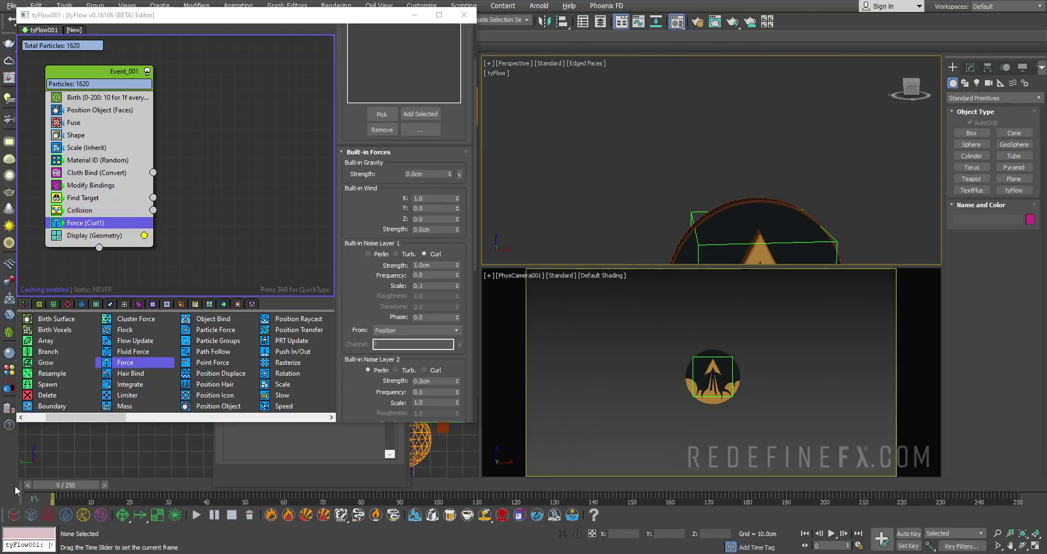
pyautogui.click(76, 135)
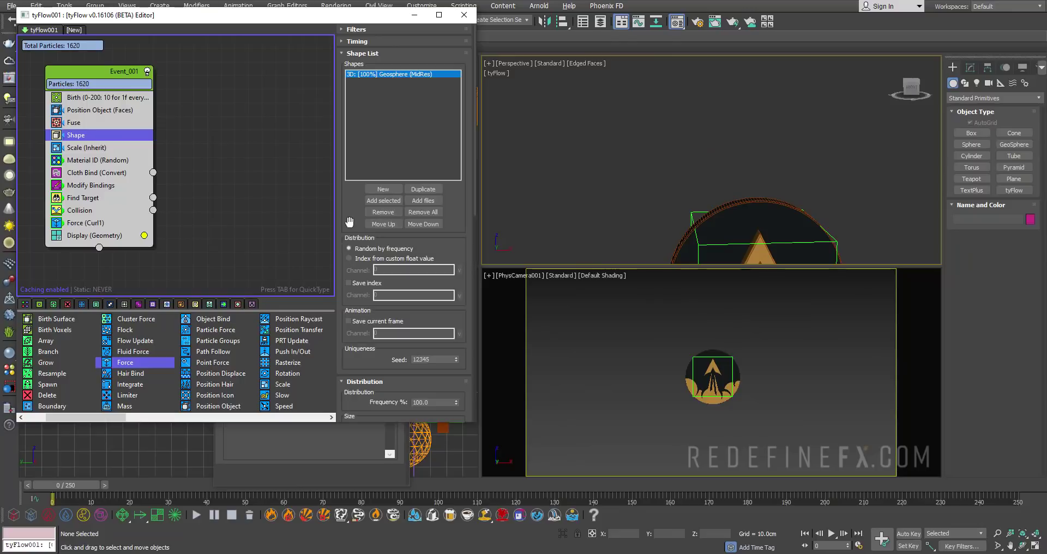
pyautogui.scroll(-5, 370, 139)
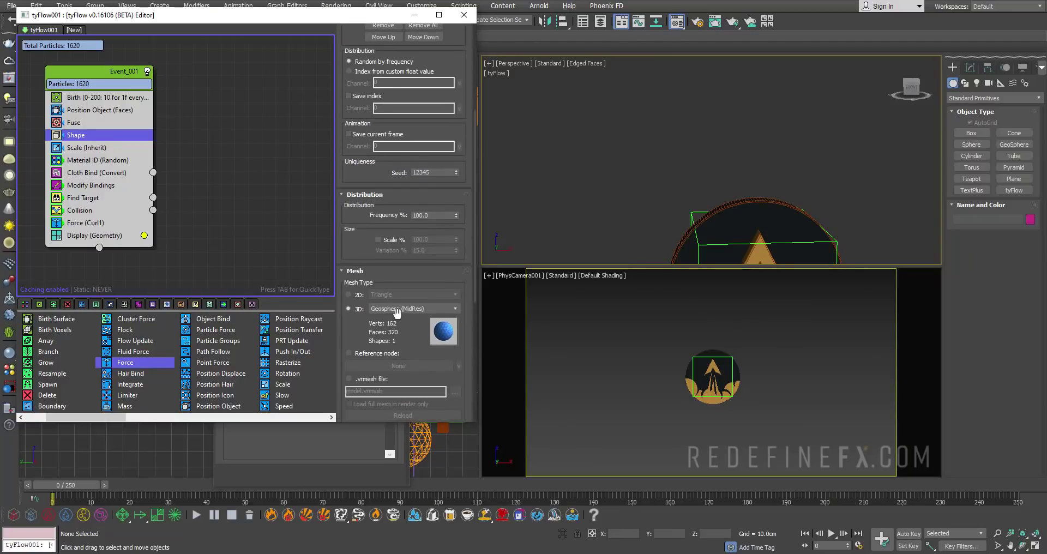
pyautogui.click(397, 308)
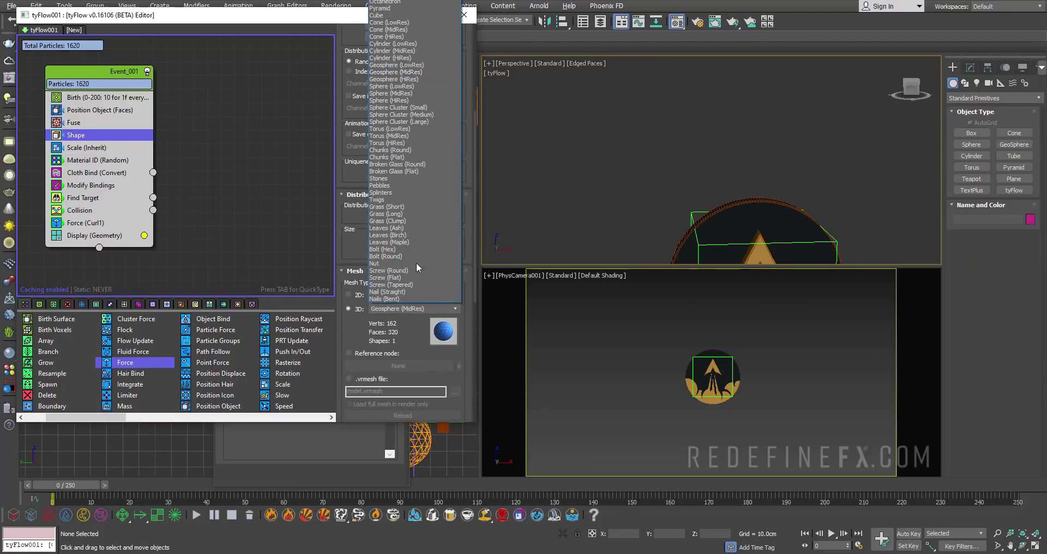
pyautogui.click(395, 79)
pyautogui.scroll(8, 673, 158)
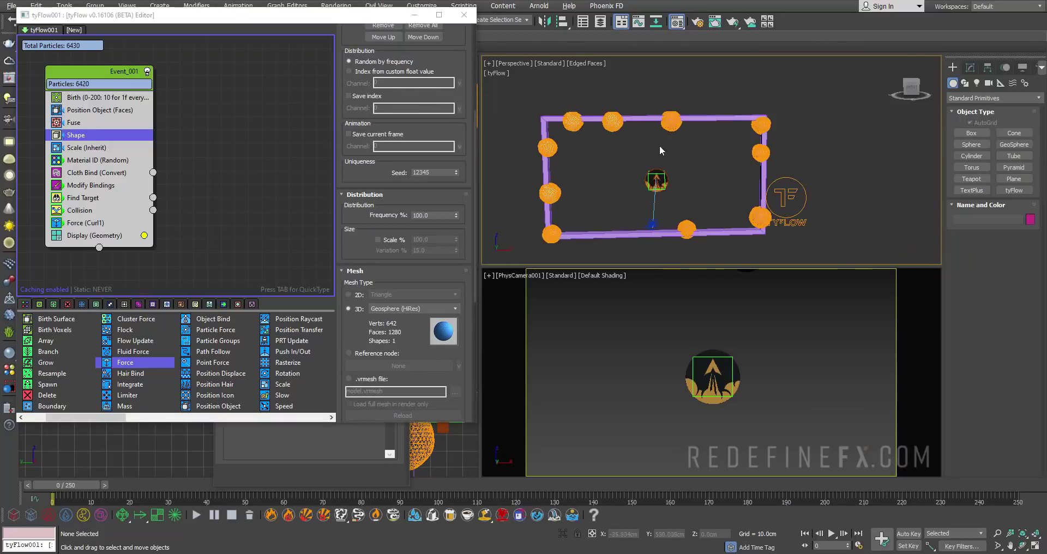
pyautogui.scroll(5, 672, 158)
pyautogui.scroll(-10, 690, 157)
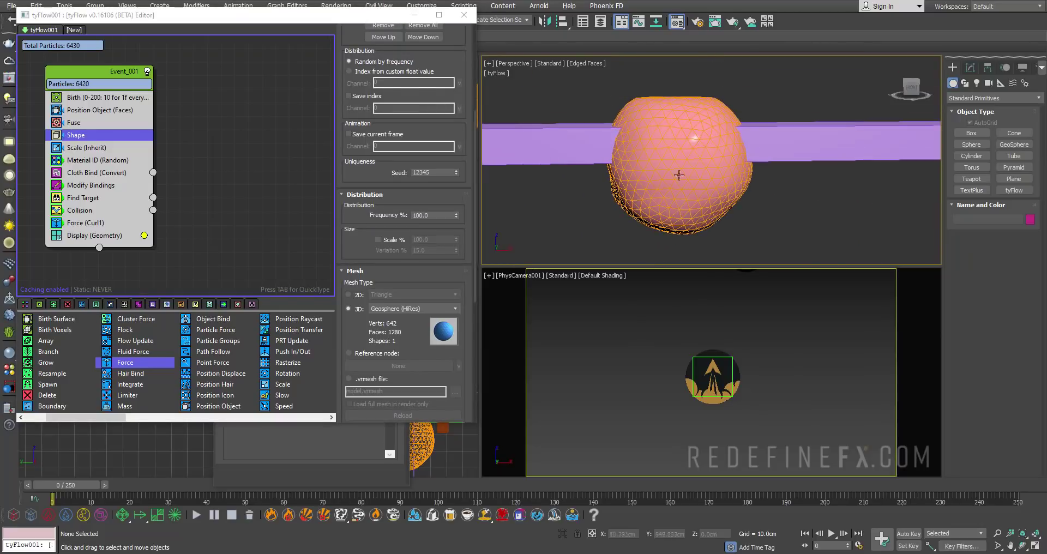
pyautogui.scroll(-4, 685, 145)
pyautogui.scroll(2, 676, 199)
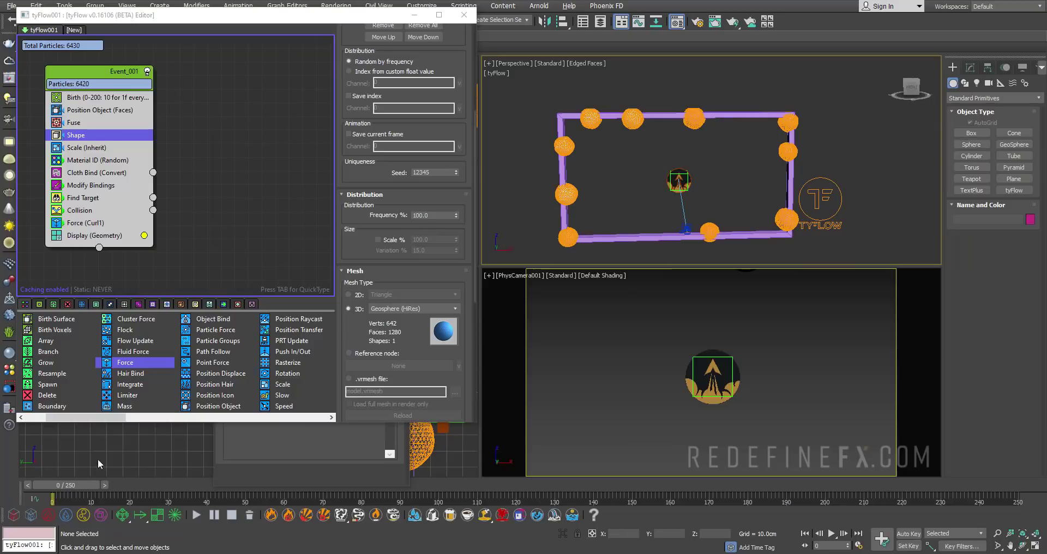
# - Select the tyFlow object and set its time step to 1/4 Frame in the main settings
pyautogui.click(820, 201)
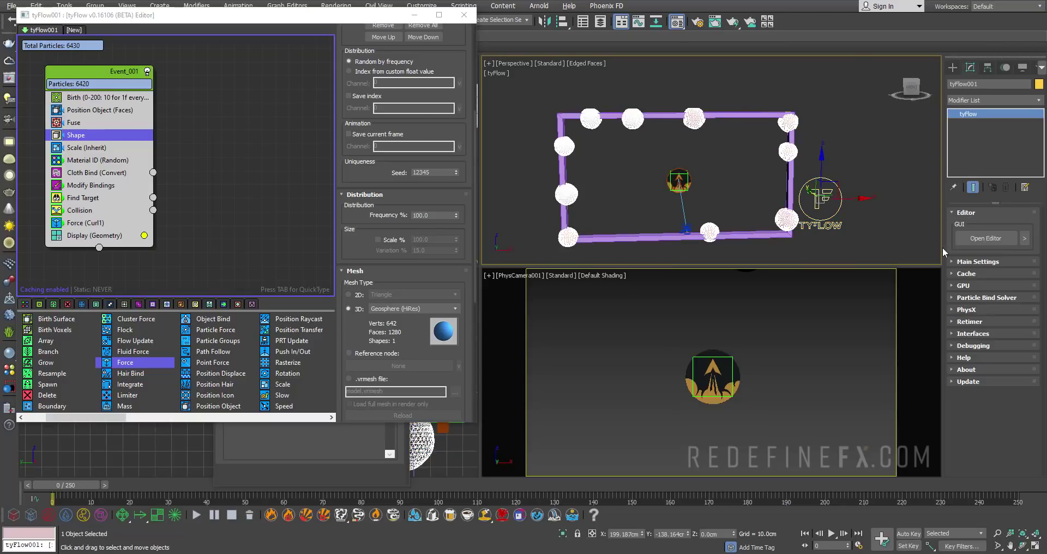
pyautogui.click(968, 264)
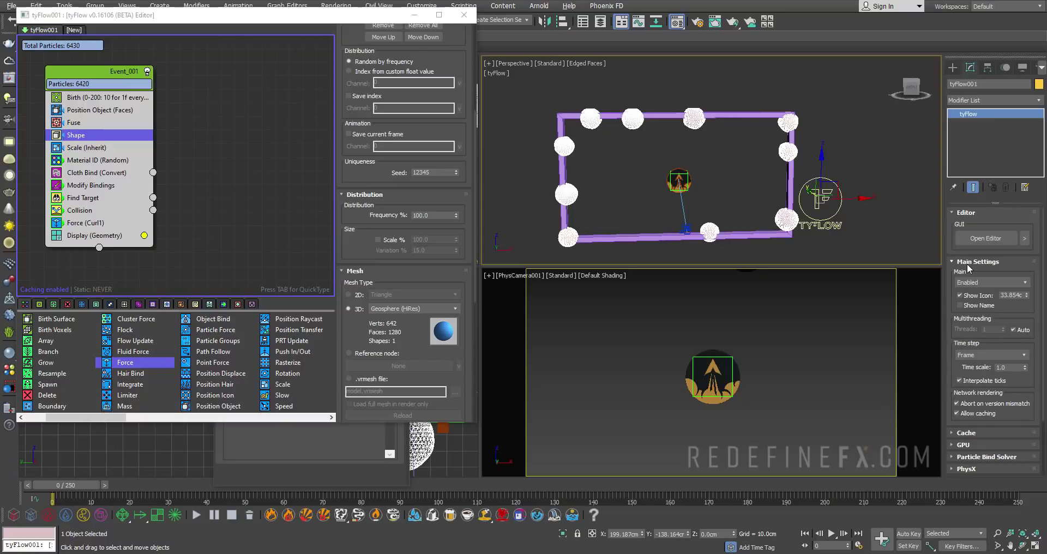
pyautogui.click(971, 356)
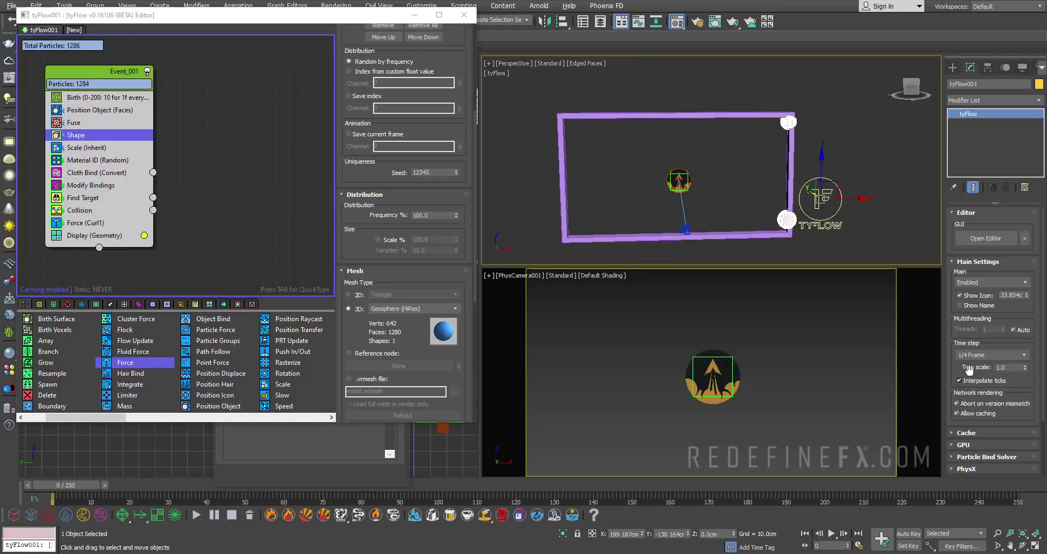
# - Scrub the simulation to frame 110, back to the start of the motion, and forward to frame 77 in the camera view
pyautogui.moveTo(44, 486); pyautogui.dragTo(118, 486)
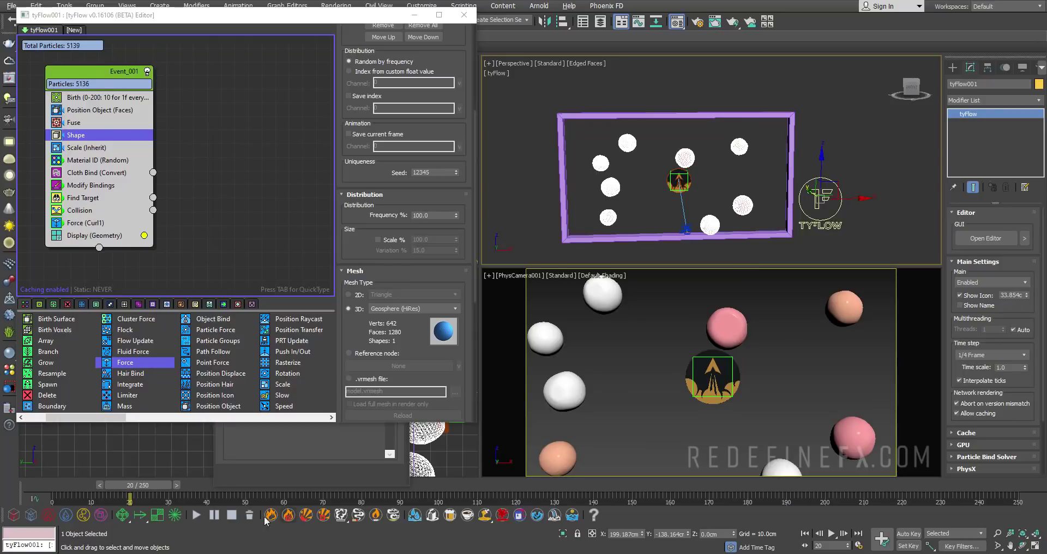
pyautogui.moveTo(150, 482); pyautogui.dragTo(224, 483)
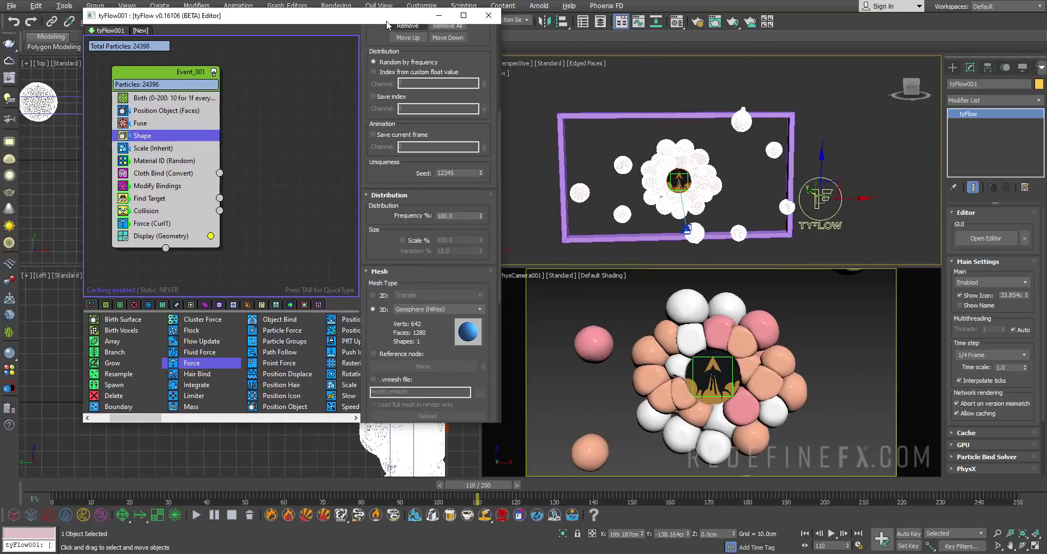
pyautogui.moveTo(386, 22); pyautogui.dragTo(306, 17)
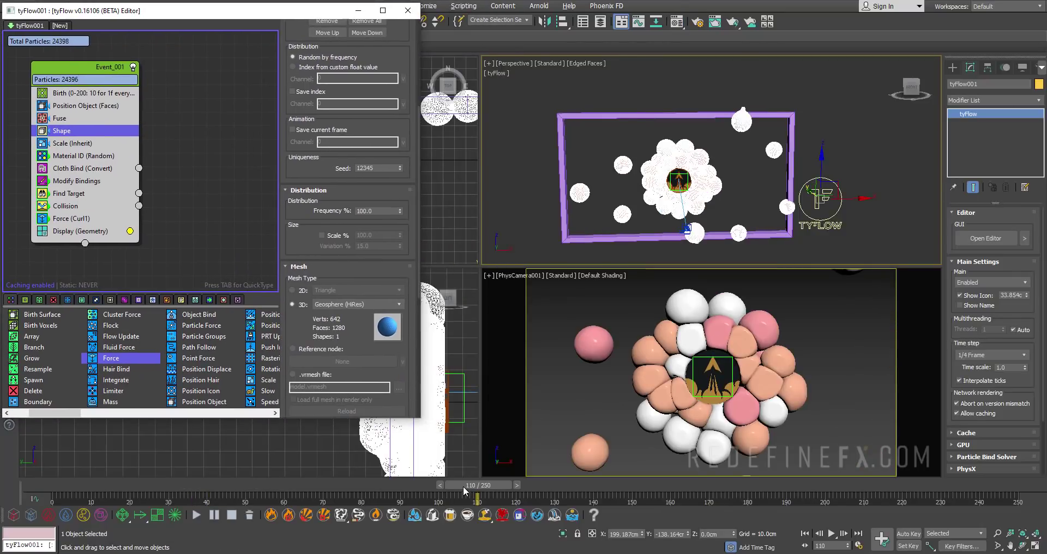
pyautogui.moveTo(463, 485); pyautogui.dragTo(314, 498)
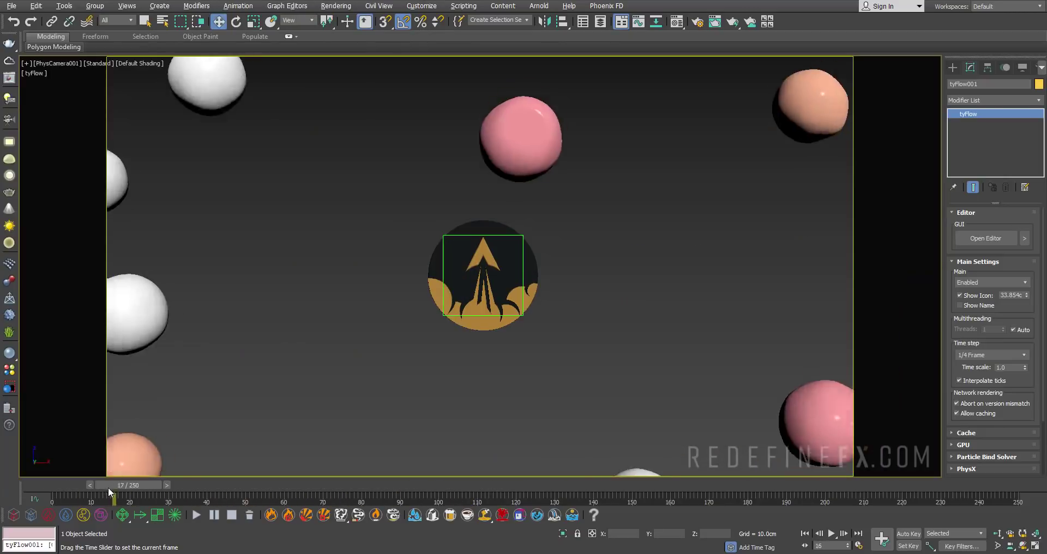
pyautogui.moveTo(108, 486); pyautogui.dragTo(336, 517)
# - Switch to the video player, play soft_-RGB_color.mp4 as a reference, and minimize the player
pyautogui.hotkey('alt', 'Tab')
pyautogui.press('space')
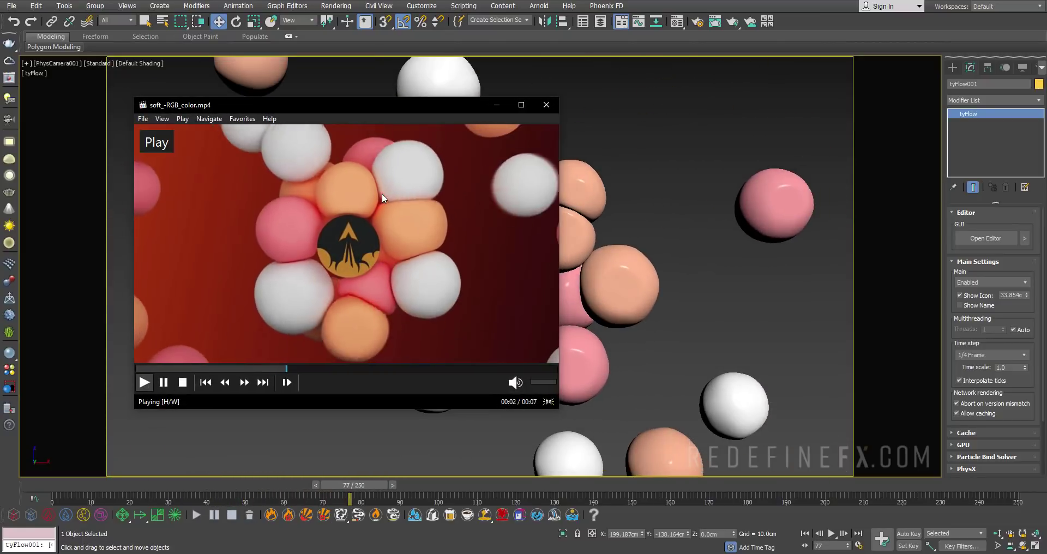
pyautogui.press('space')
pyautogui.click(496, 105)
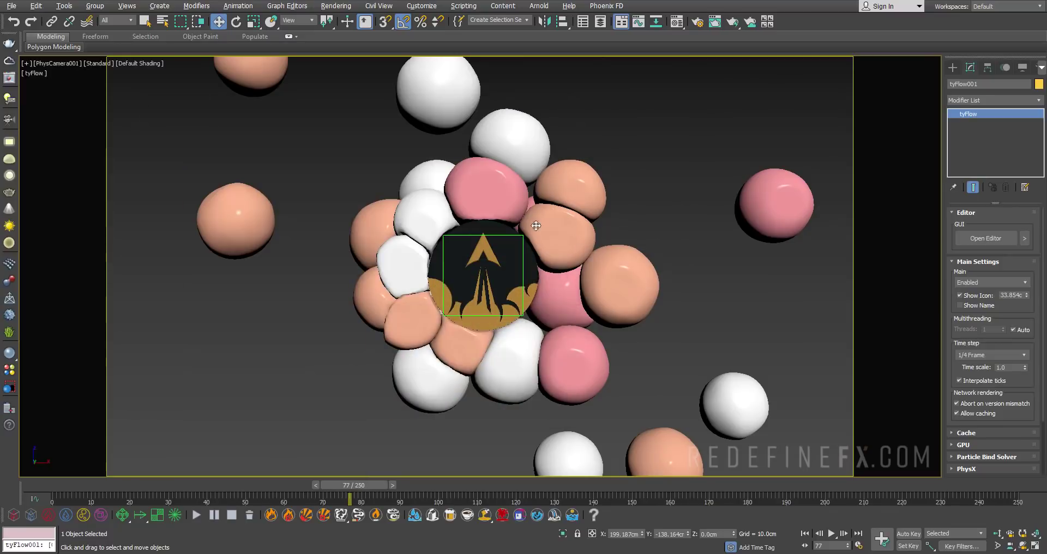
# - Add a Relax modifier to the tyFlow object with a relax value of 1.0 and 2 iterations
pyautogui.click(1039, 100)
pyautogui.moveTo(1038, 142); pyautogui.dragTo(1030, 378)
pyautogui.click(964, 176)
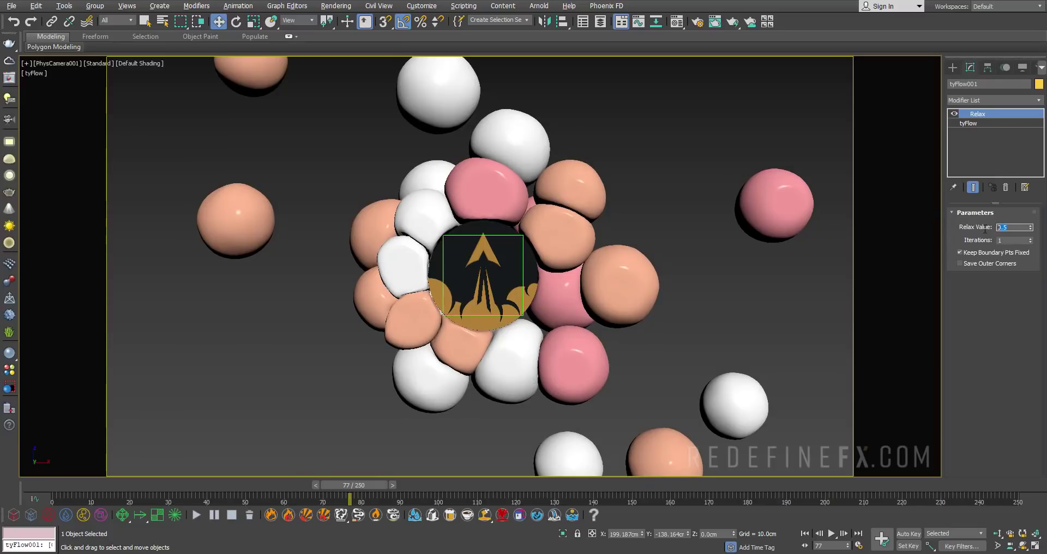
pyautogui.press('Return')
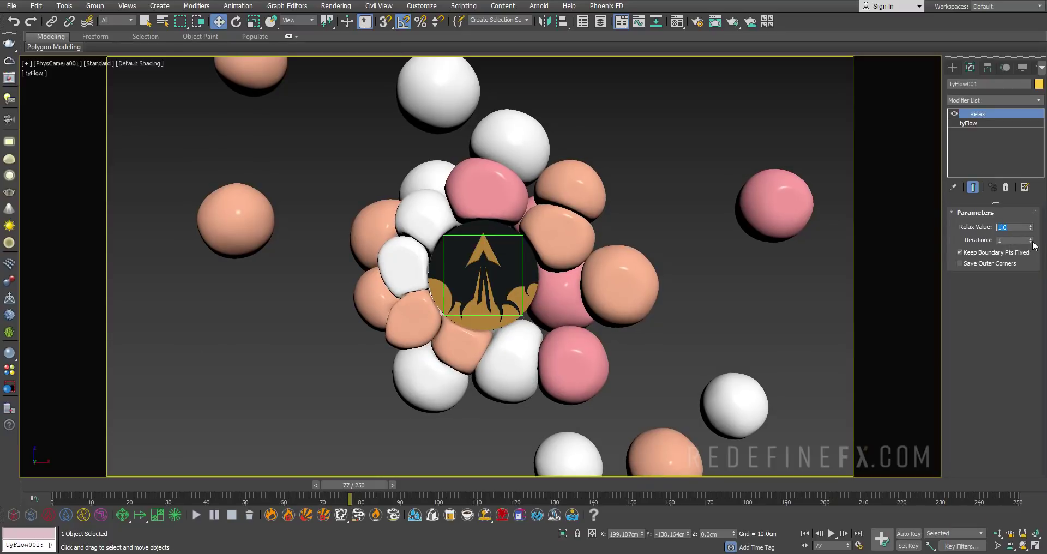
pyautogui.click(1030, 239)
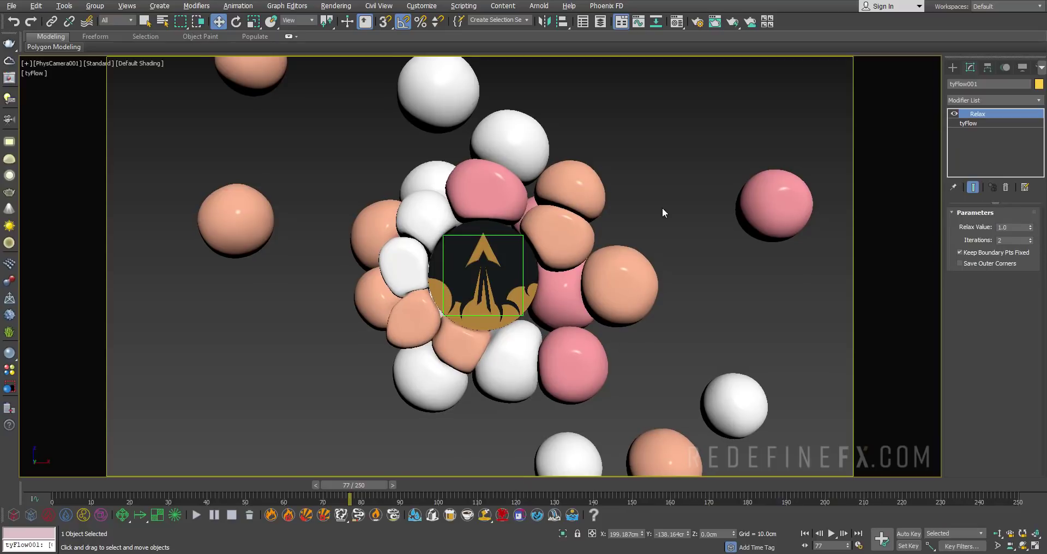
# - Hide the edged faces in the perspective view and compare the spheres with the Relax modifier off and on
pyautogui.hotkey('alt', 'w')
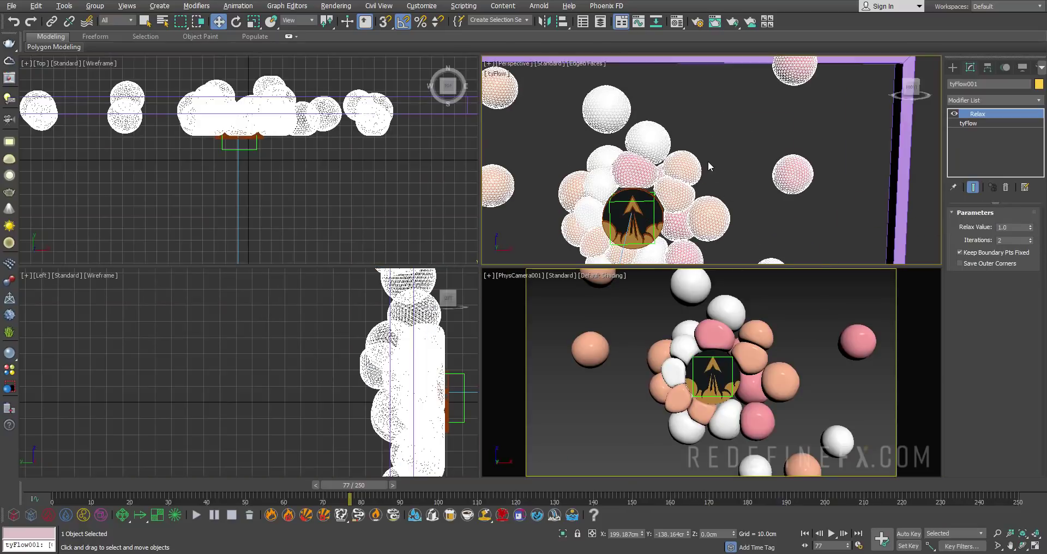
pyautogui.press('F4')
pyautogui.scroll(6, 709, 166)
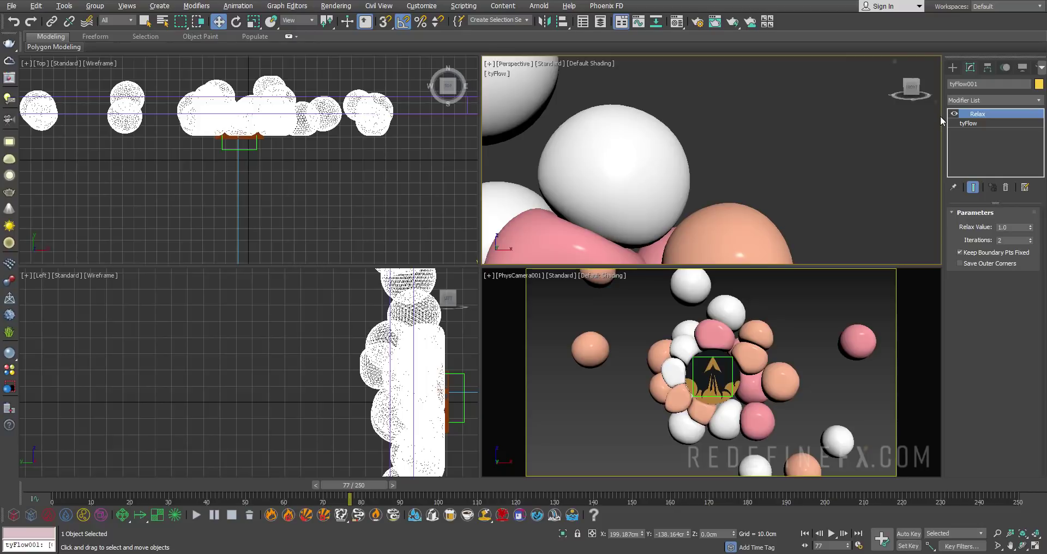
pyautogui.click(955, 113)
pyautogui.click(955, 114)
pyautogui.click(955, 114)
pyautogui.click(954, 114)
pyautogui.click(955, 114)
pyautogui.scroll(3, 675, 210)
pyautogui.click(955, 114)
pyautogui.click(954, 114)
pyautogui.click(954, 113)
pyautogui.click(954, 113)
pyautogui.scroll(-5, 562, 187)
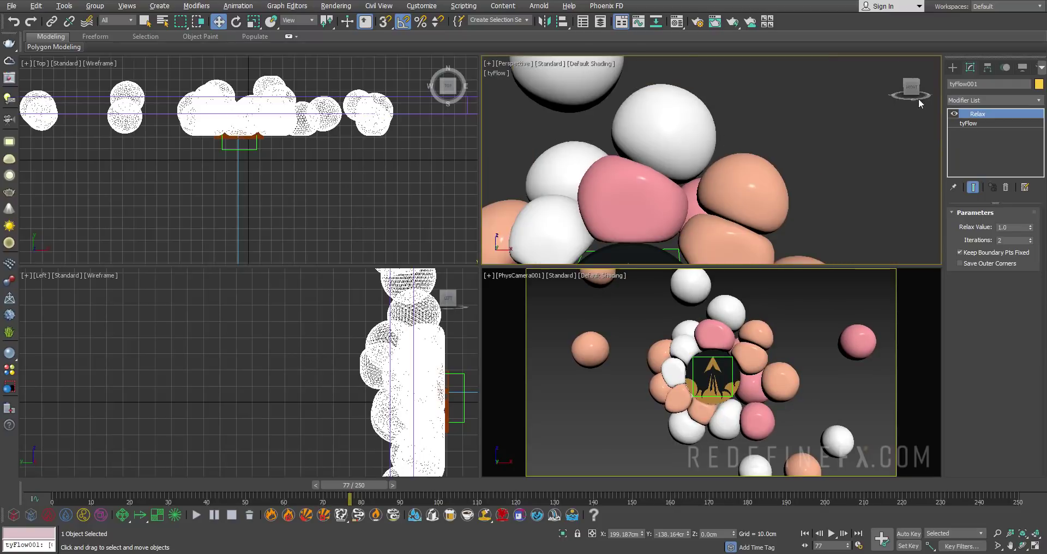
# - Add a TurboSmooth modifier above Relax on the tyFlow object
pyautogui.click(1039, 101)
pyautogui.scroll(-15, 1014, 349)
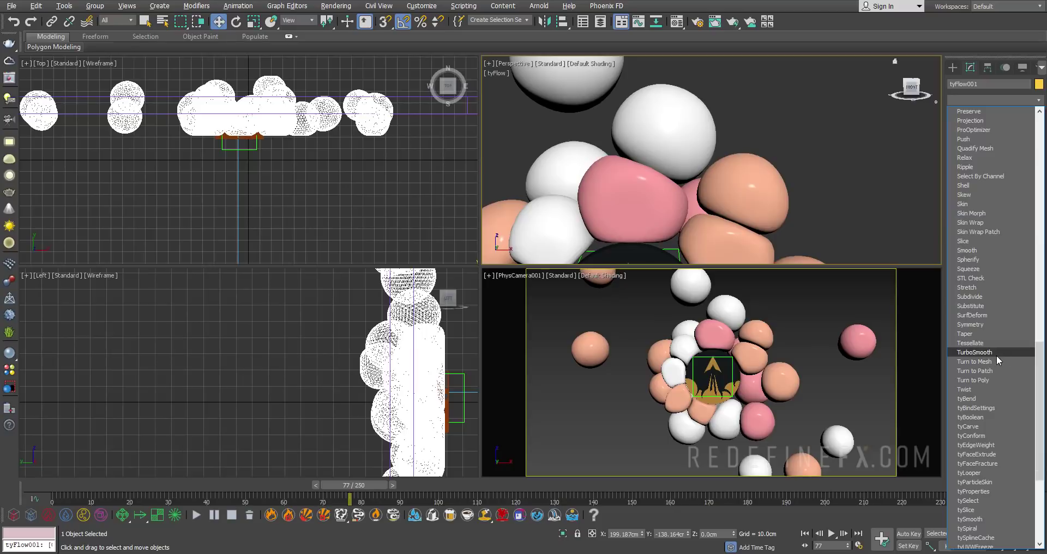
pyautogui.click(996, 355)
# - Unhide the Studio object and all the VRayLight objects, leaving the collider box and Cylinder001 hidden
pyautogui.scroll(-8, 678, 156)
pyautogui.hotkey('alt', 'w')
pyautogui.press('z')
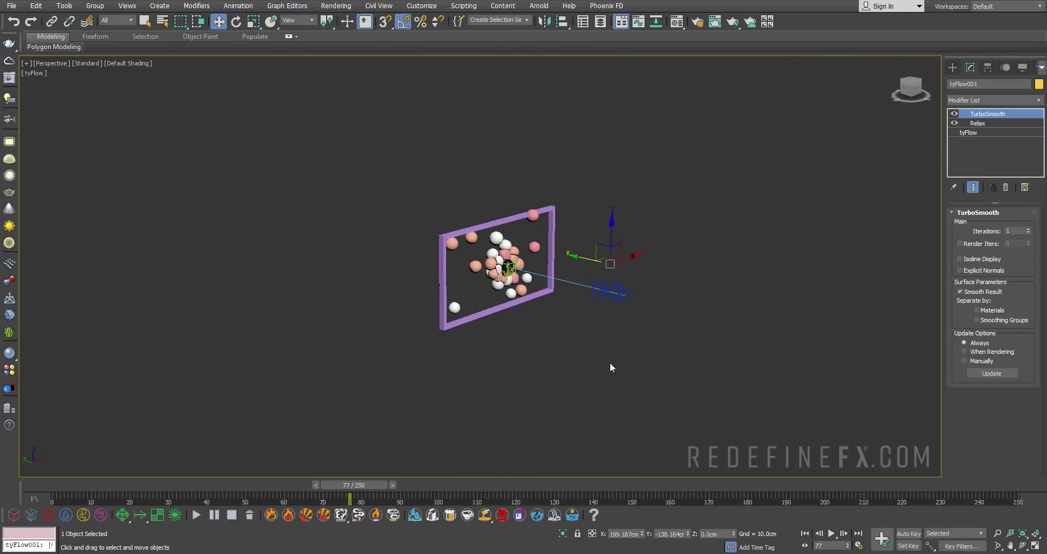
pyautogui.rightClick(574, 380)
pyautogui.click(602, 319)
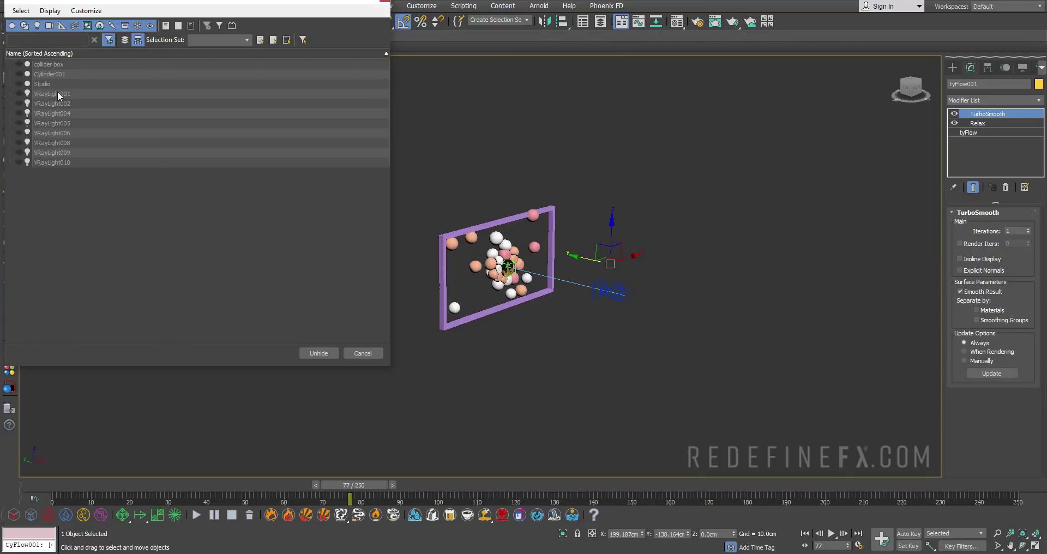
pyautogui.click(59, 96)
pyautogui.keyDown('shift'); pyautogui.click(66, 163); pyautogui.keyUp('shift')
pyautogui.keyDown('ctrl'); pyautogui.click(50, 85); pyautogui.keyUp('ctrl')
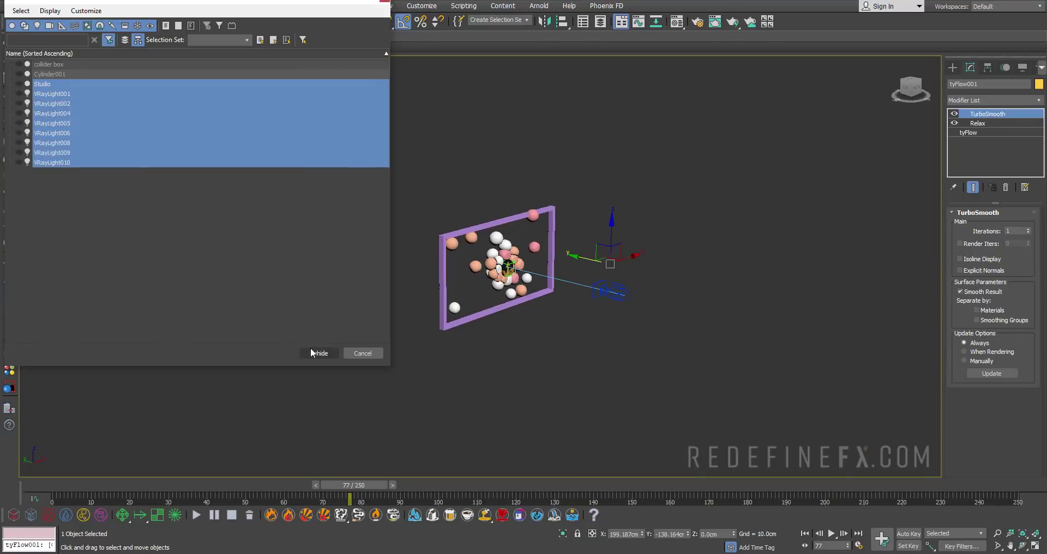
pyautogui.click(319, 353)
# - Start interactive rendering in the PhysCamera001 viewport and maximize that viewport
pyautogui.hotkey('alt', 'w')
pyautogui.click(561, 275)
pyautogui.click(590, 298)
pyautogui.hotkey('alt', 'w')
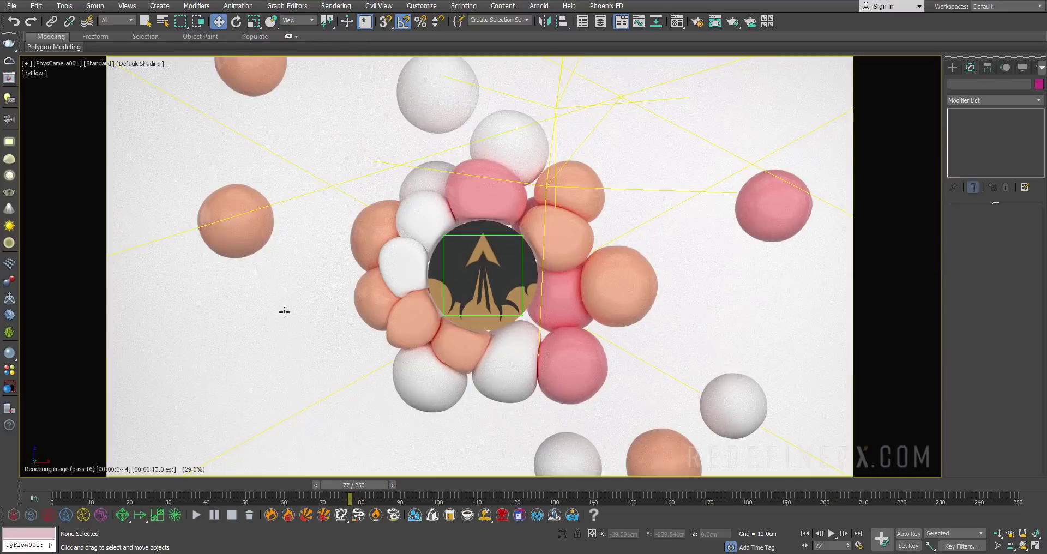
# - Select the white studio backdrop behind the spheres and hide it
pyautogui.click(198, 302)
pyautogui.rightClick(199, 302)
pyautogui.click(241, 262)
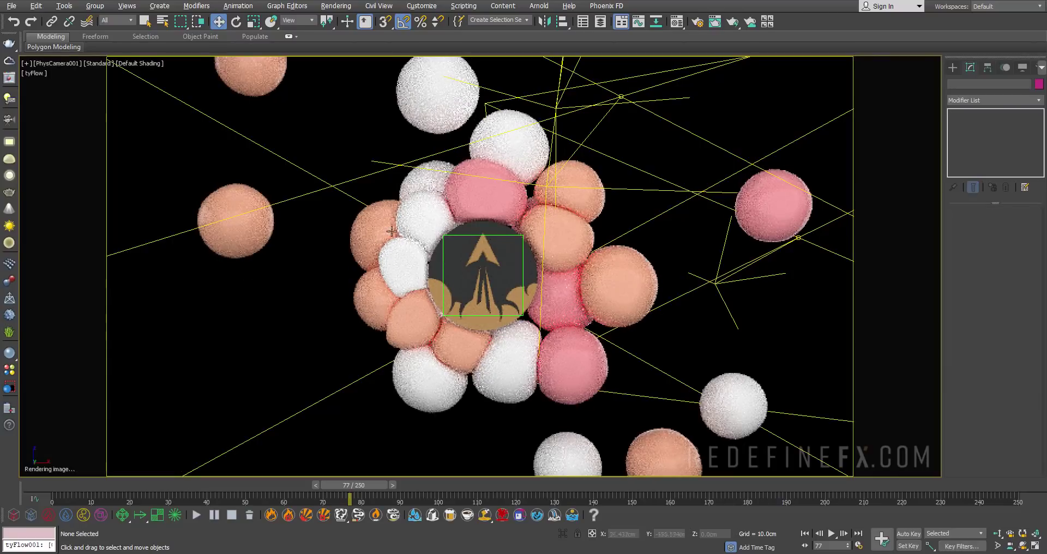
# - Play soft_-RGB_color.mp4 full screen as a look reference, restore and pause it, and minimize the player
pyautogui.hotkey('alt', 'Tab')
pyautogui.click(521, 106)
pyautogui.click(503, 158)
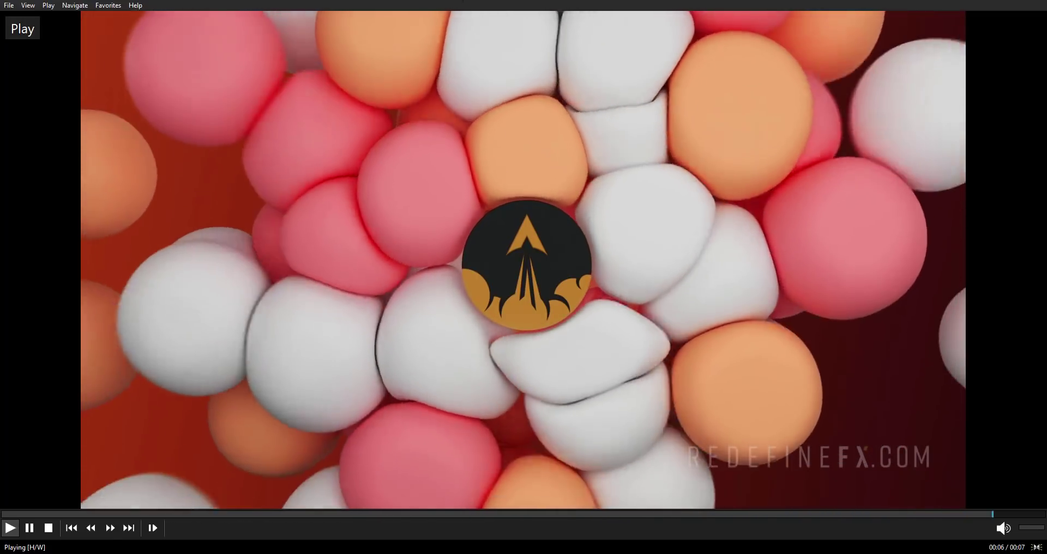
pyautogui.moveTo(427, 2); pyautogui.dragTo(329, 122)
pyautogui.click(442, 206)
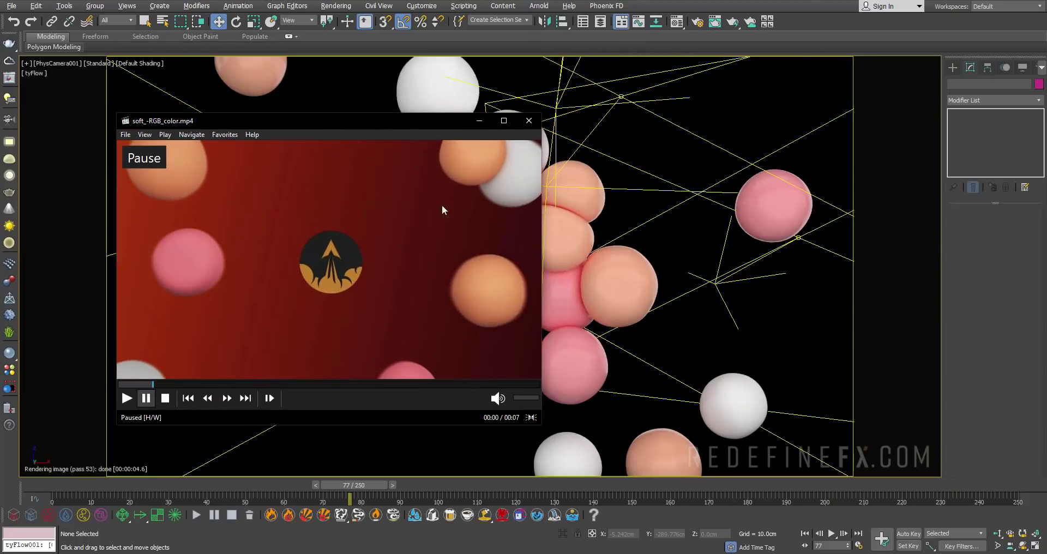
pyautogui.click(479, 120)
# - Return to the four-viewport layout and examine the light arrangement around the spheres in the perspective view
pyautogui.hotkey('alt', 'w')
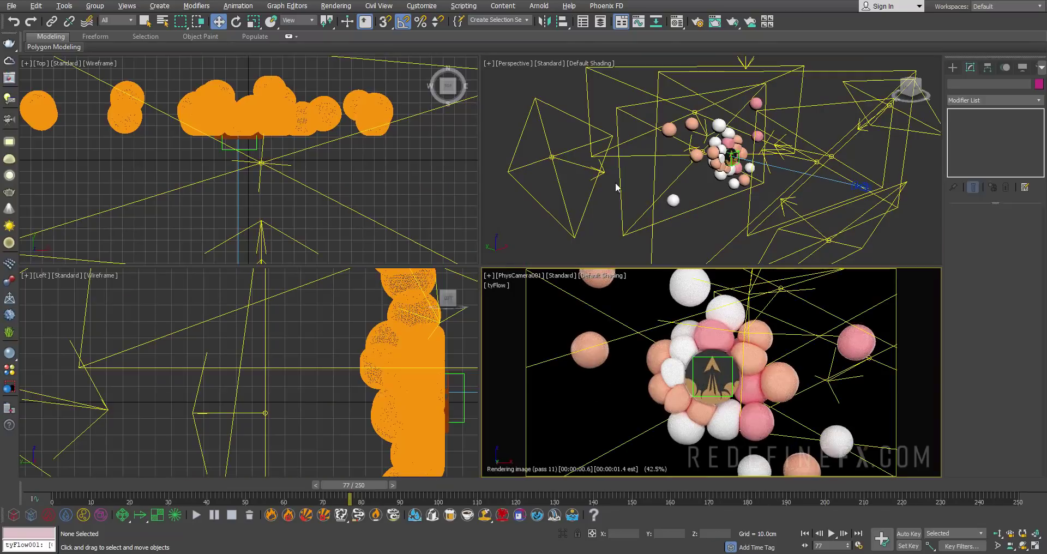
pyautogui.keyDown('alt'); pyautogui.moveTo(713, 161); pyautogui.dragTo(635, 128, button='middle'); pyautogui.keyUp('alt')
pyautogui.keyDown('alt'); pyautogui.moveTo(710, 169); pyautogui.dragTo(716, 160, button='middle'); pyautogui.keyUp('alt')
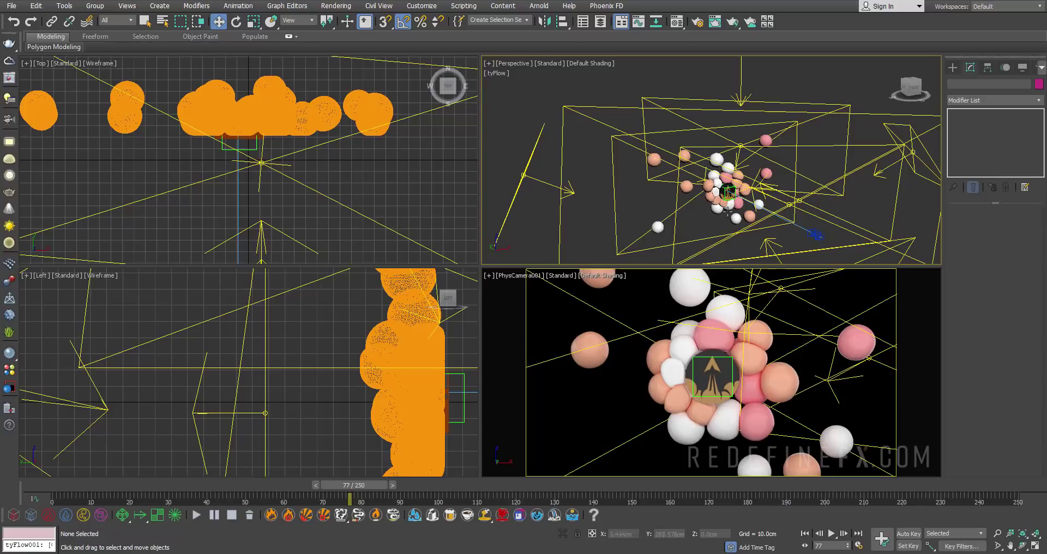
pyautogui.scroll(-5, 744, 219)
pyautogui.moveTo(692, 175); pyautogui.dragTo(673, 173, button='middle')
pyautogui.scroll(5, 673, 174)
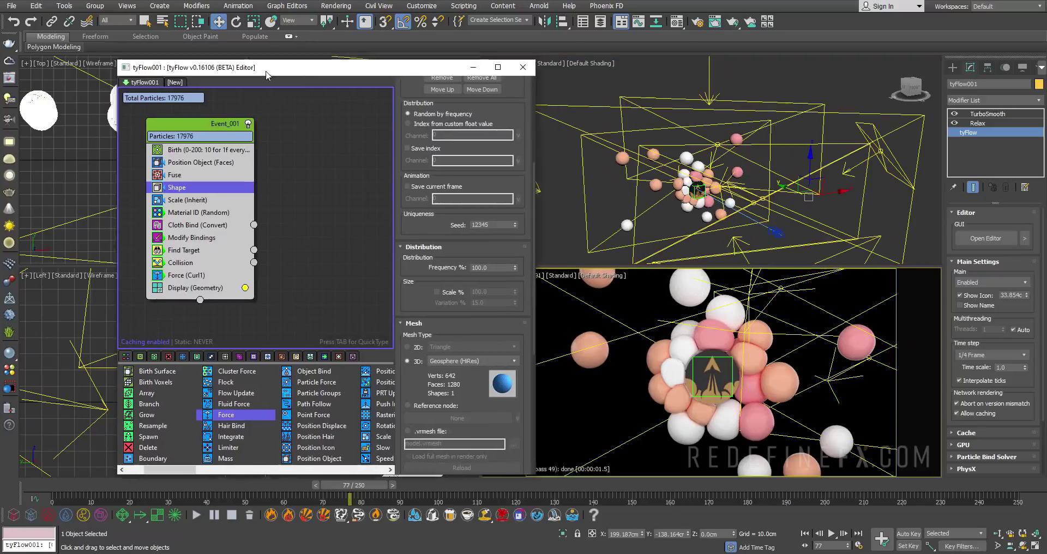
# - Review the settings of the Fuse, Birth, Modify Bindings, Cloth Bind, Find Target and Collision operators in Event_001
pyautogui.moveTo(275, 70); pyautogui.dragTo(251, 69)
pyautogui.click(161, 173)
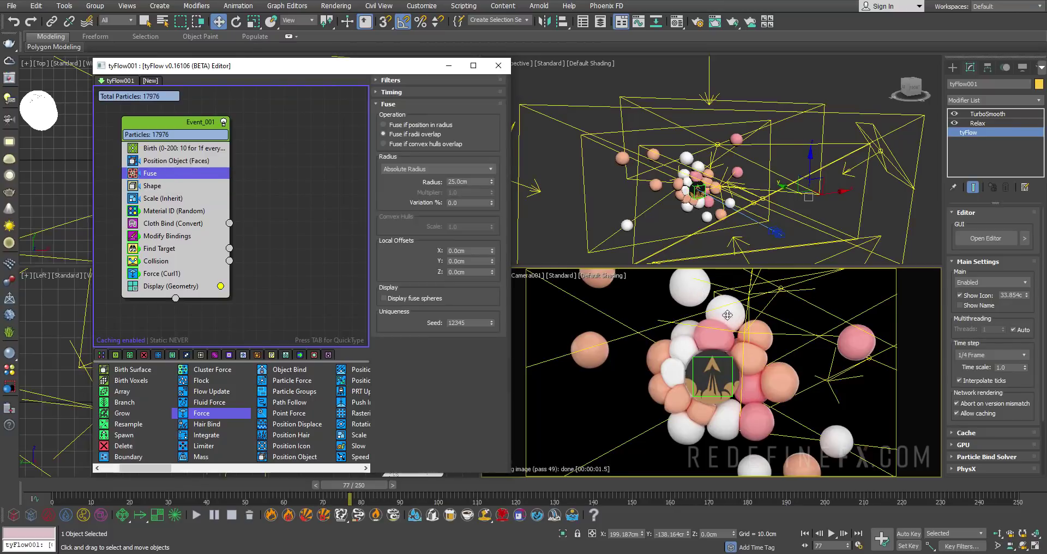
pyautogui.click(171, 151)
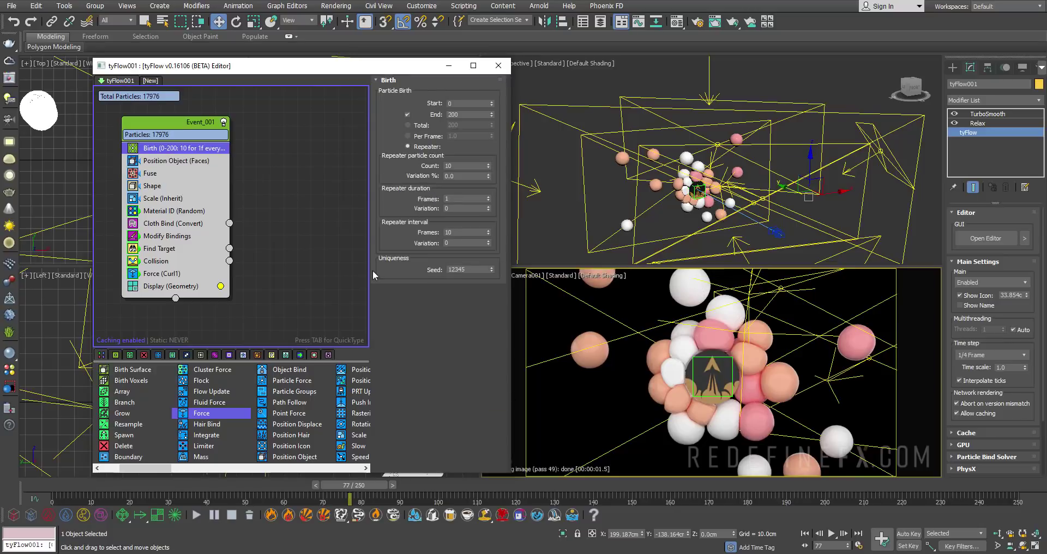
pyautogui.click(170, 237)
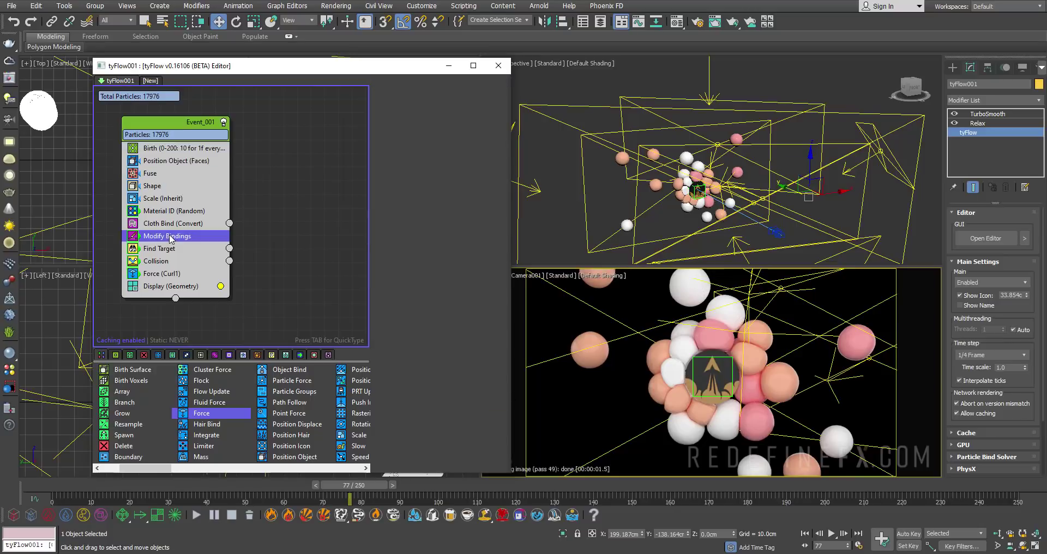
pyautogui.click(166, 223)
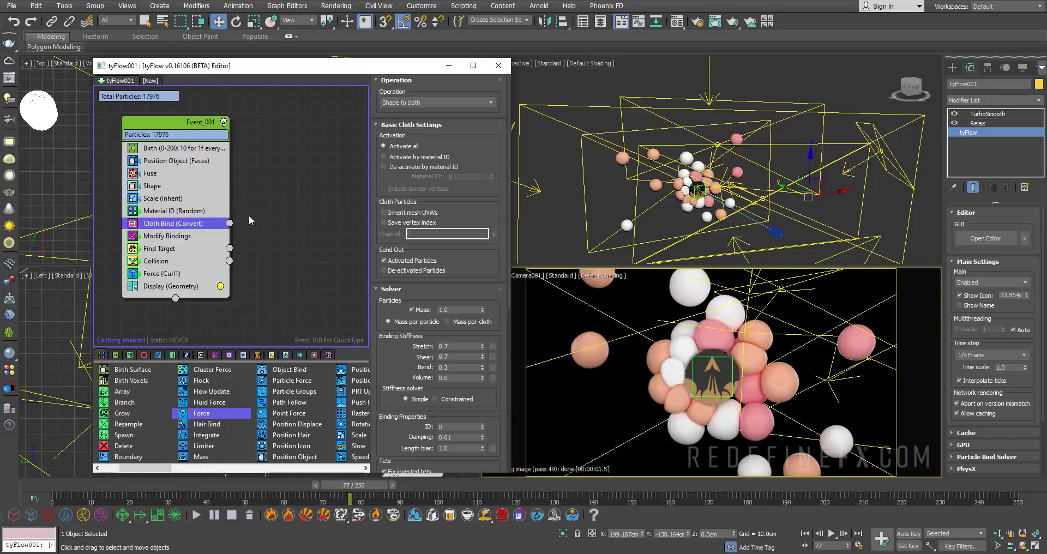
pyautogui.click(173, 250)
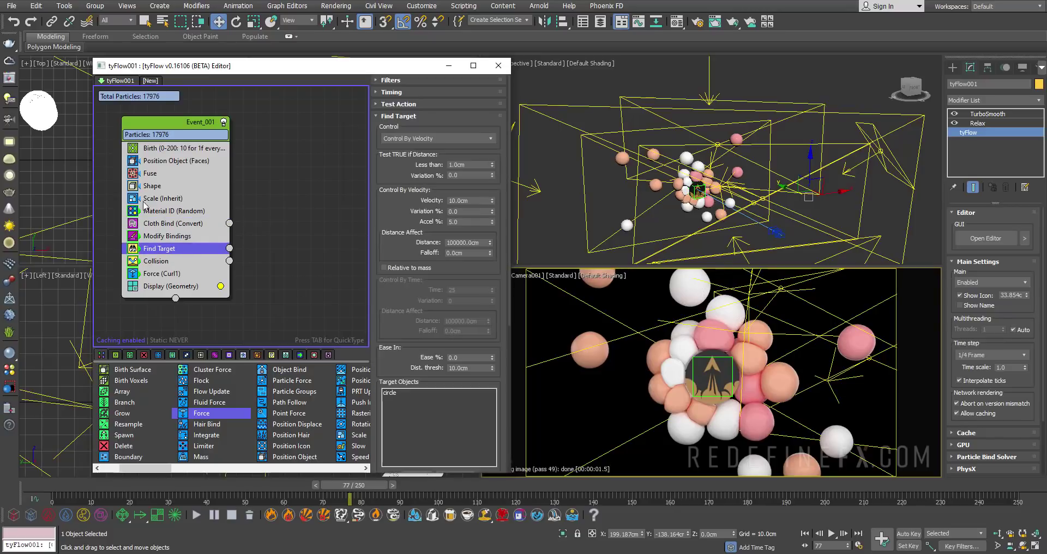
pyautogui.click(164, 263)
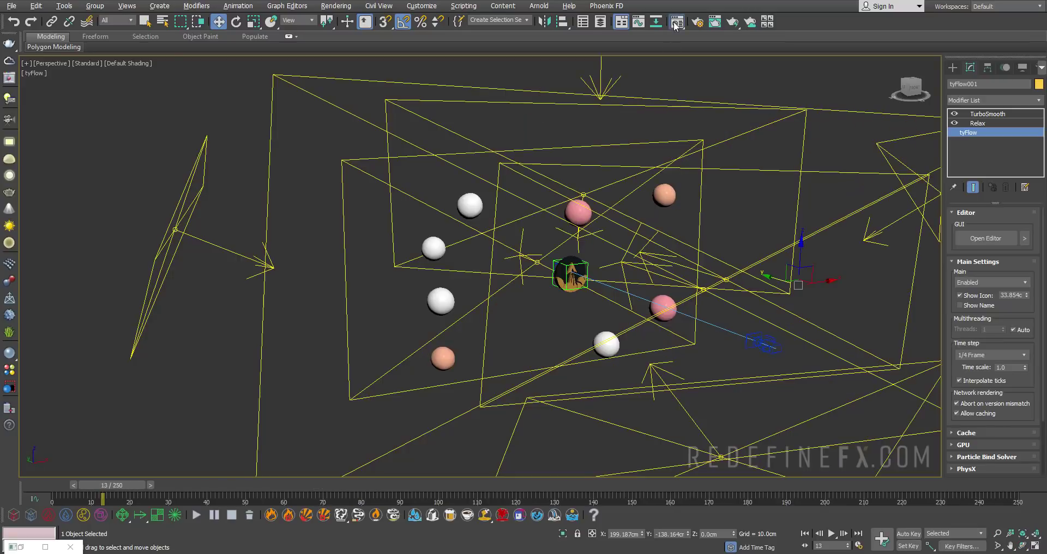
# - Replace sub-materials 1 and 3 of the spheres' 19 - Default Multi/Sub-Object material with gold Material #12 and silver Material #13
pyautogui.click(676, 23)
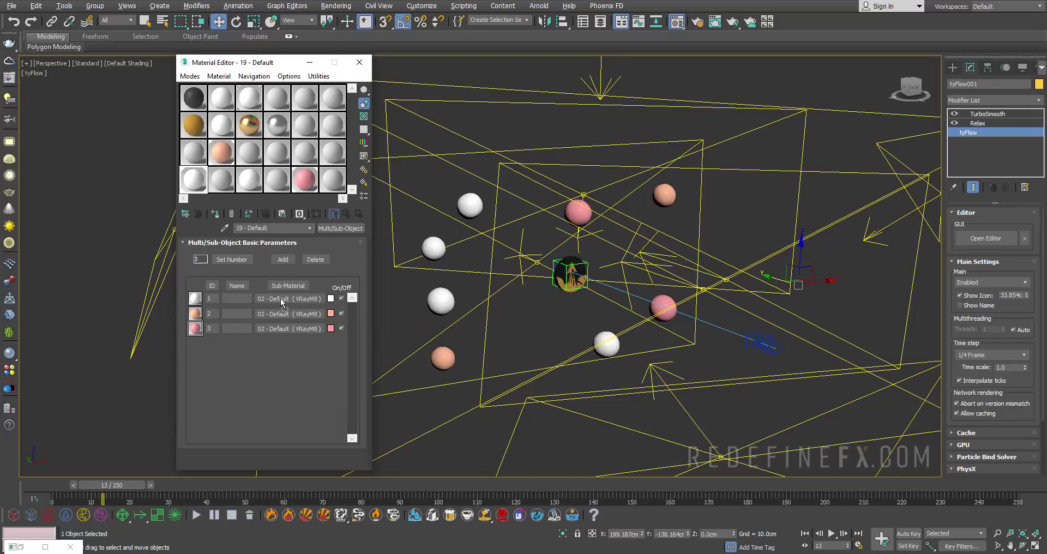
pyautogui.moveTo(280, 300); pyautogui.dragTo(279, 298)
pyautogui.click(250, 299)
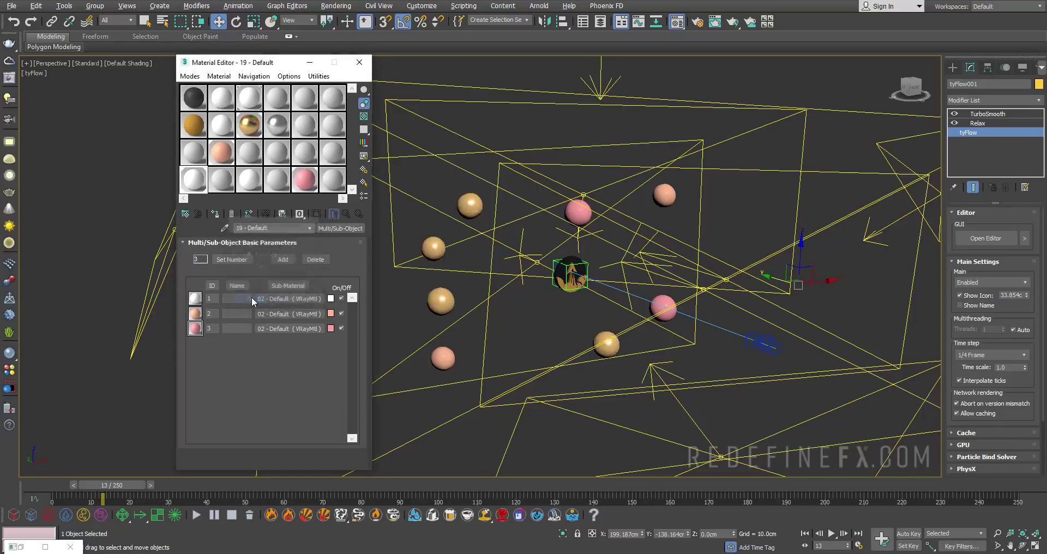
pyautogui.moveTo(283, 327); pyautogui.dragTo(283, 328)
pyautogui.click(252, 299)
# - Go to frame 43 and inspect the interactive render of the metallic spheres in the enlarged PhysCamera001 view, minimizing the Material Editor
pyautogui.moveTo(585, 221); pyautogui.dragTo(587, 211, button='middle')
pyautogui.hotkey('alt', 'w')
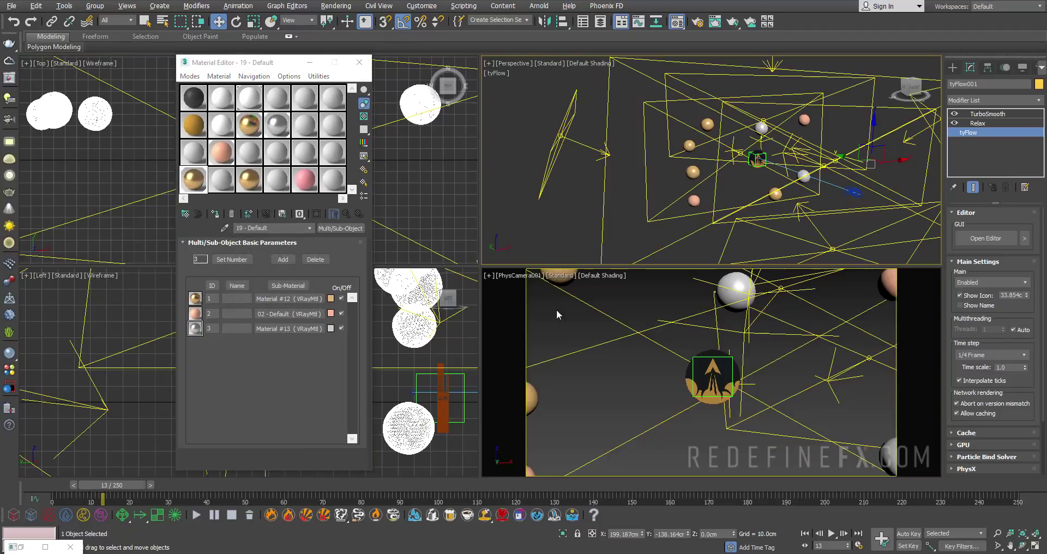
pyautogui.moveTo(144, 485); pyautogui.dragTo(259, 488)
pyautogui.middleClick(627, 275)
pyautogui.hotkey('alt', 'w')
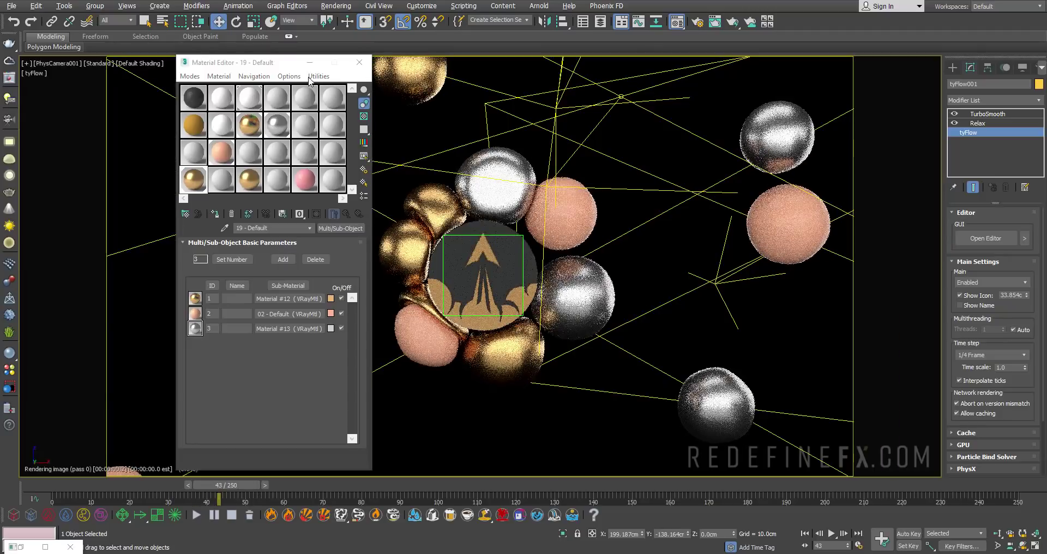
pyautogui.moveTo(251, 58); pyautogui.dragTo(145, 44)
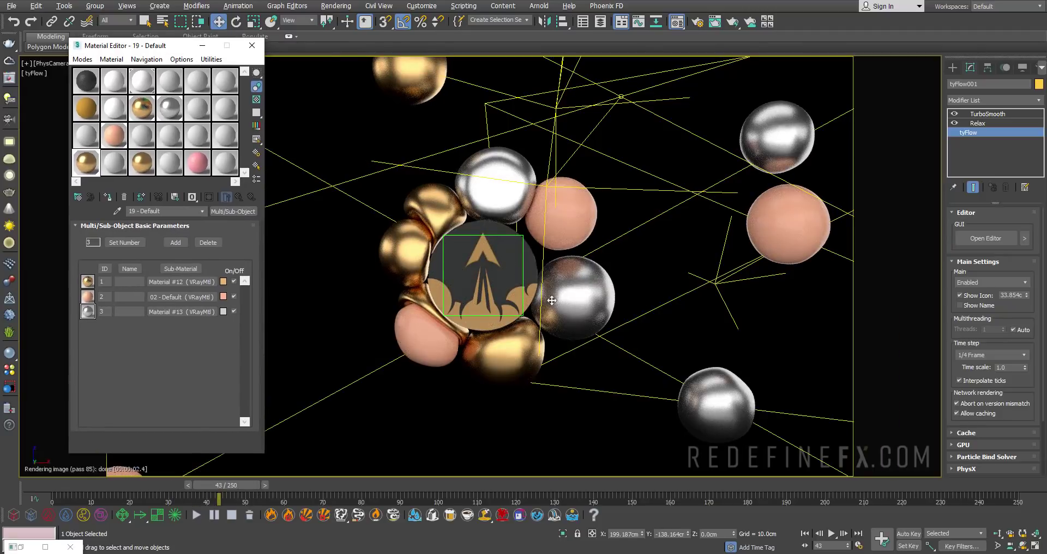
pyautogui.click(203, 46)
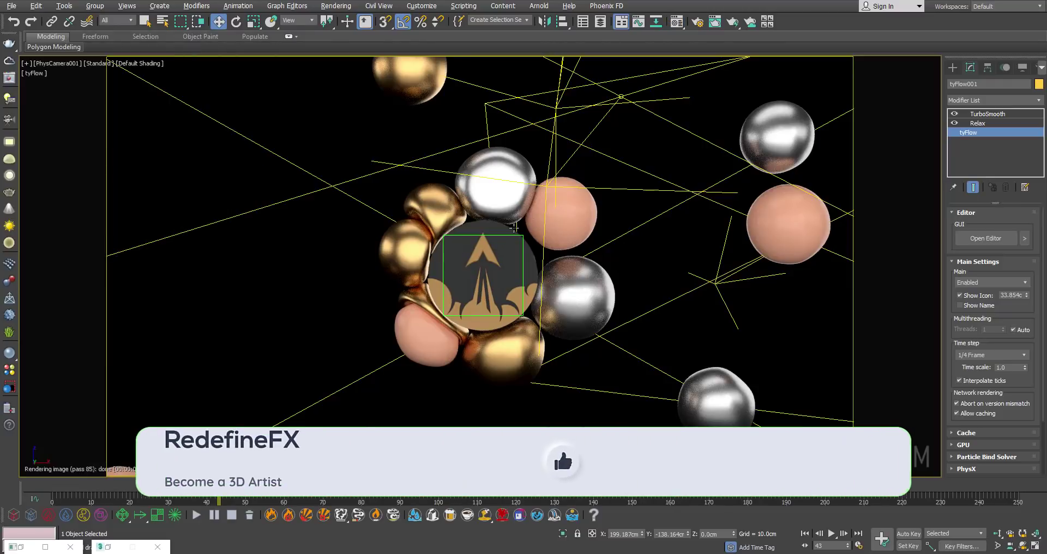
pyautogui.hotkey('alt', 'w')
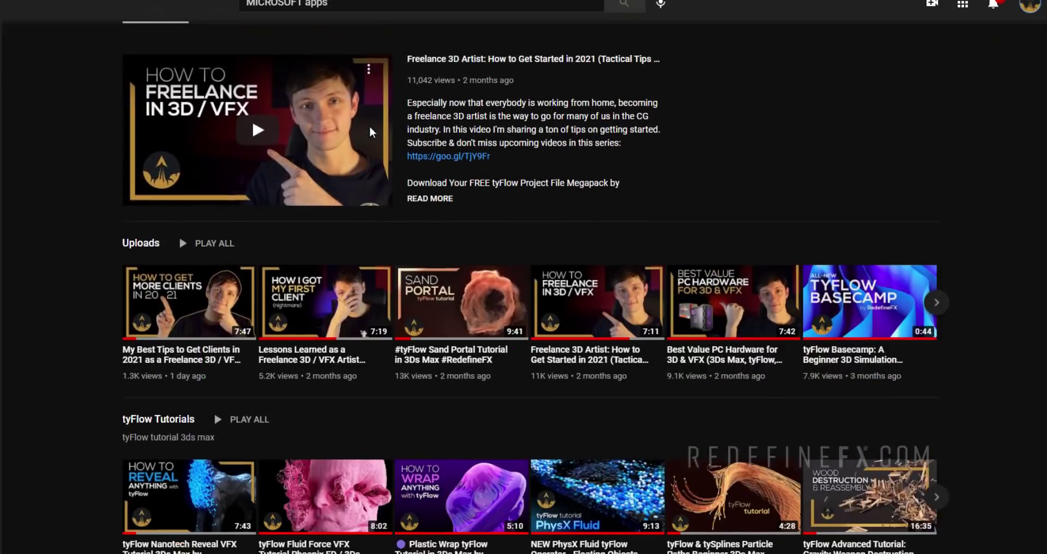
# - Switch to YouTube, browse the RedefineFX tutorial lists, and open the channel page from the tyFlow Basecamp video
pyautogui.scroll(-3, 369, 126)
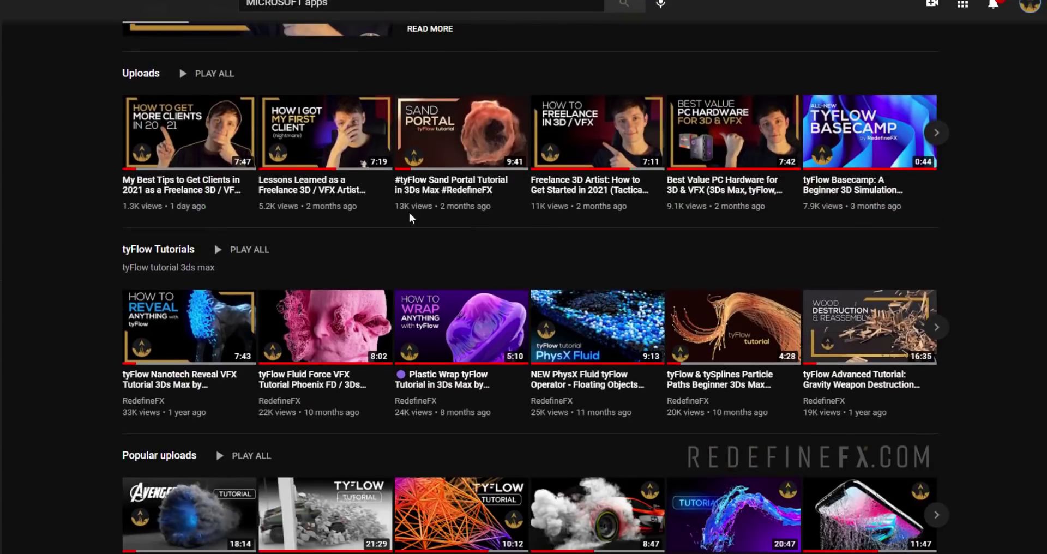
pyautogui.scroll(-3, 391, 224)
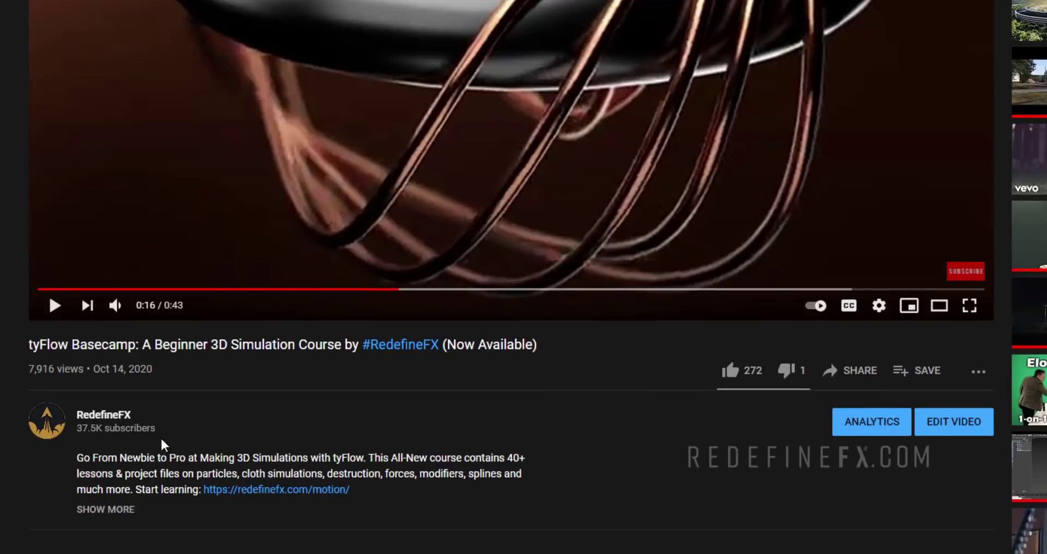
pyautogui.click(116, 428)
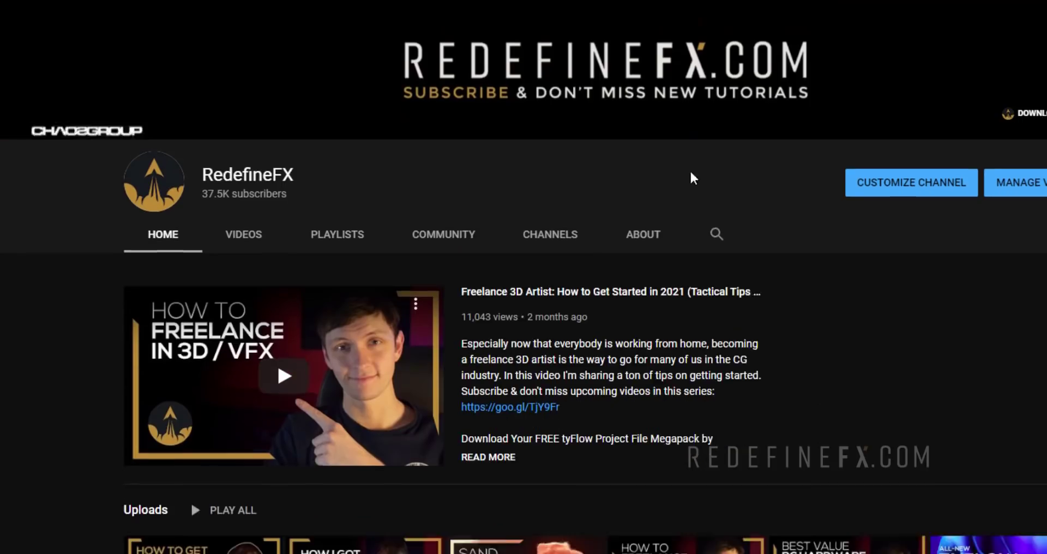
pyautogui.scroll(-1, 712, 172)
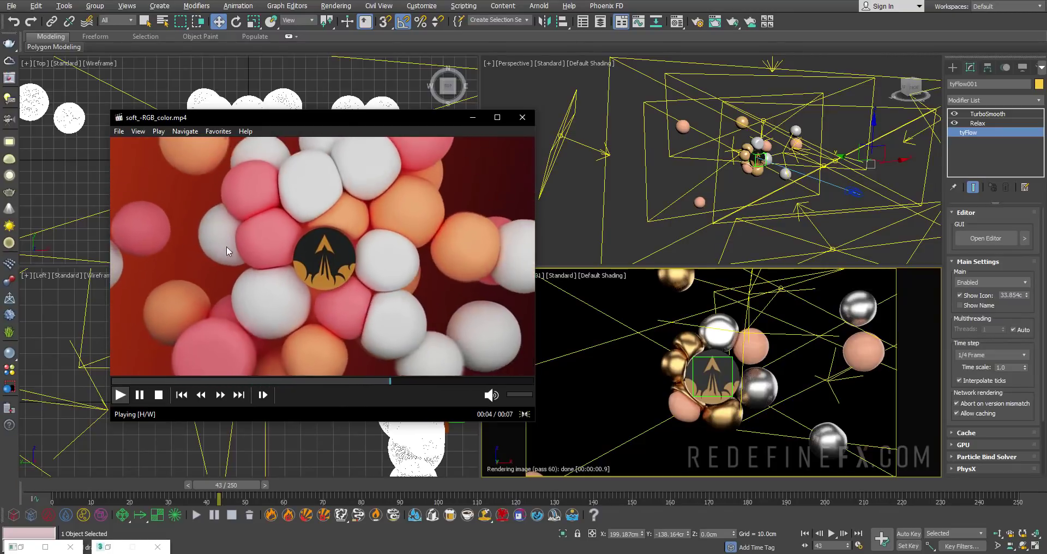
# - Return to 3ds Max and reposition the soft_-RGB_color.mp4 player window to watch the finished animation
pyautogui.moveTo(255, 118); pyautogui.dragTo(244, 85)
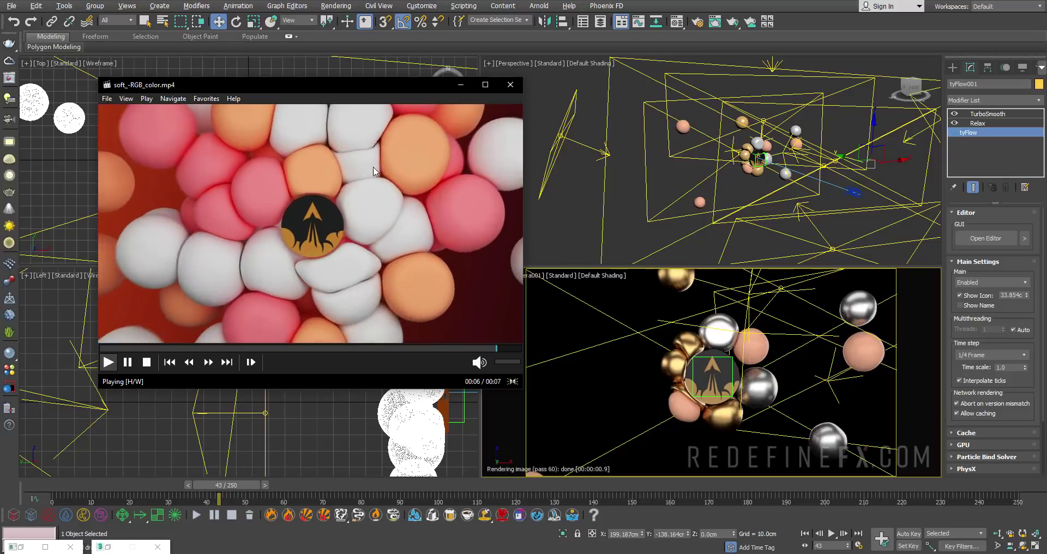